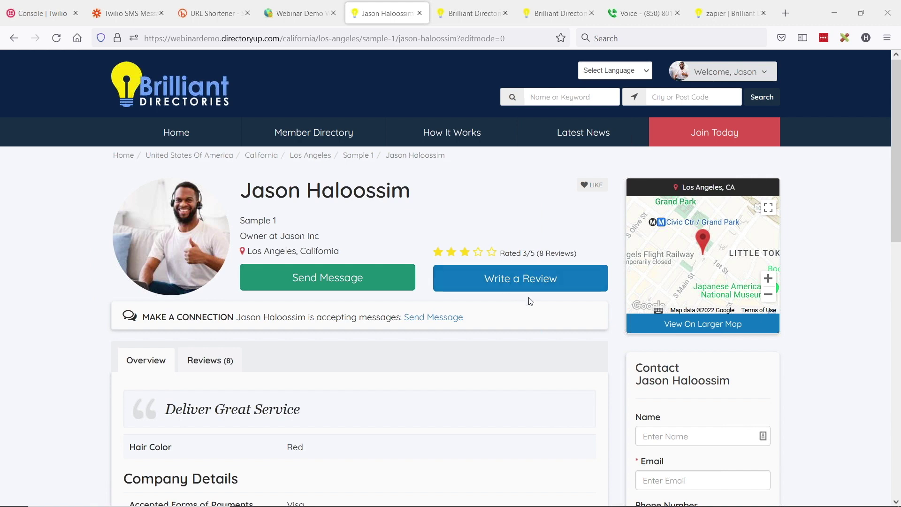
- Open the member's dashboard in a separate browser tab and go to the listing's Basic Information form
left_click(770, 73)
middle_click(753, 210)
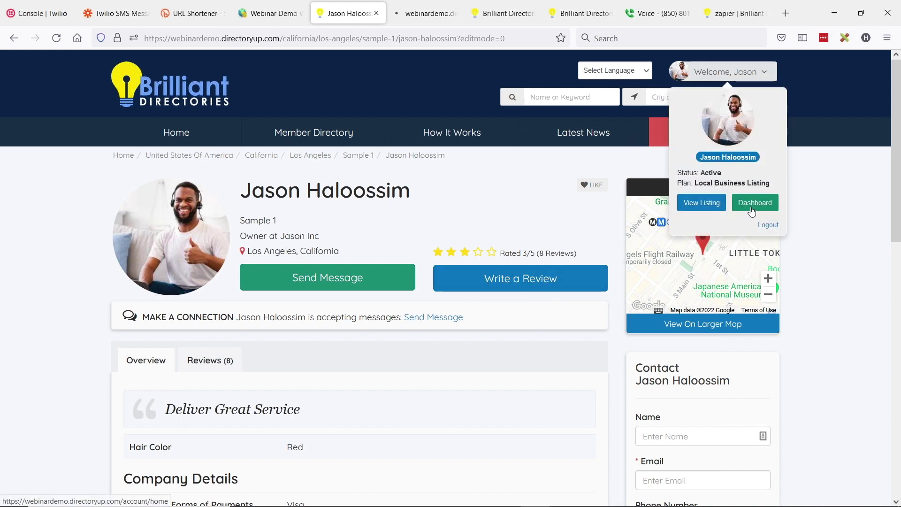
left_click(417, 15)
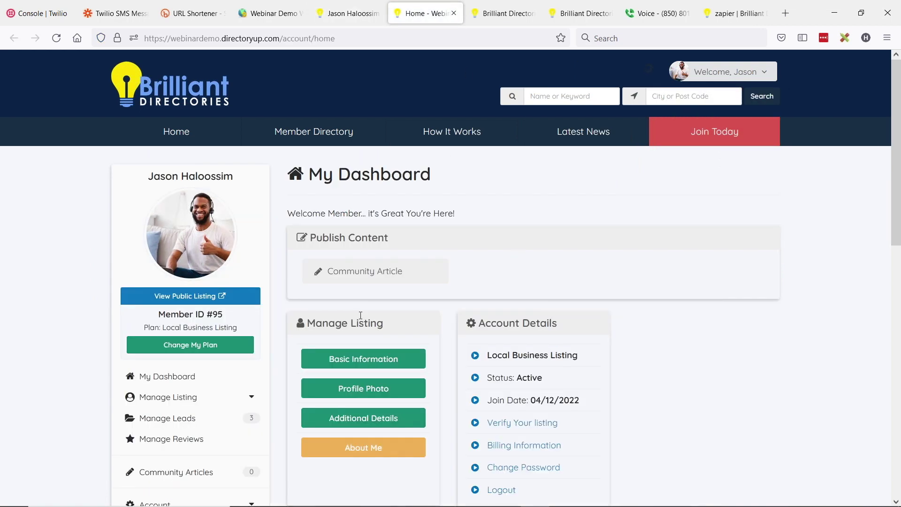
left_click(369, 363)
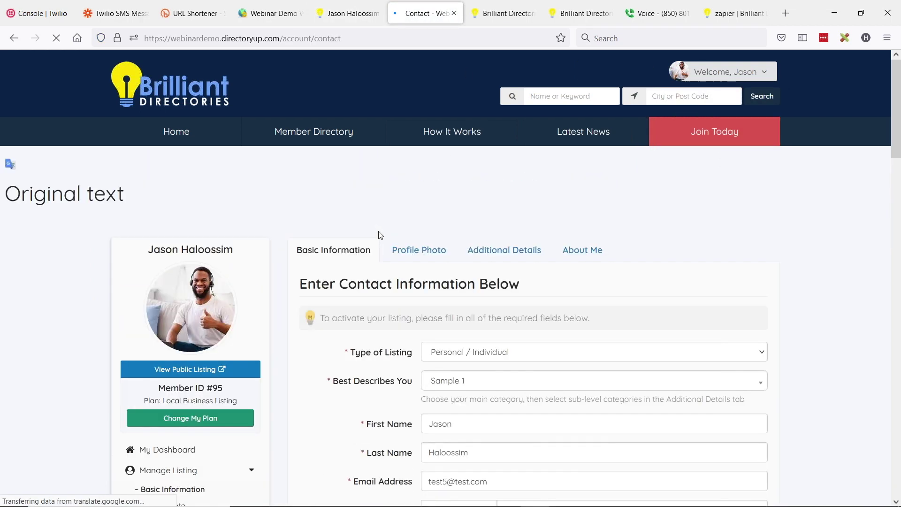
scroll(379, 236, "down", 4)
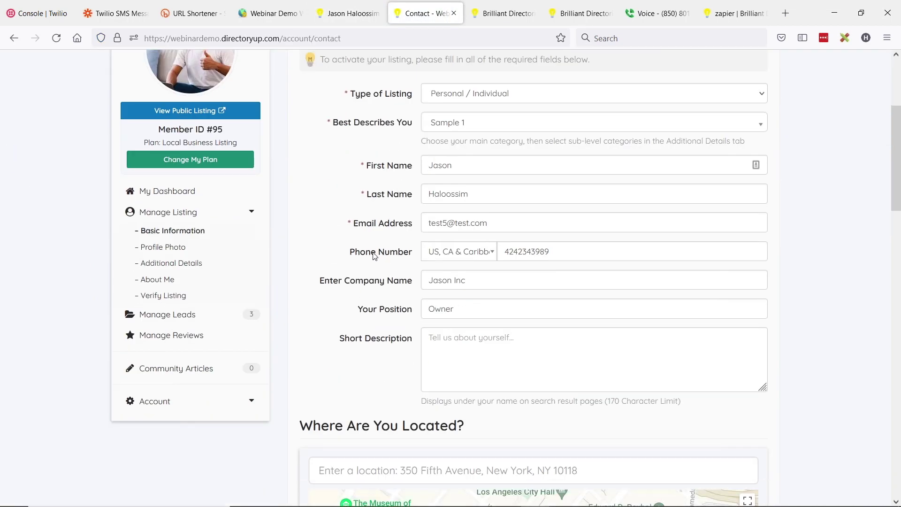
- Examine the country code choices and the number entered in the member's Phone Number field
left_click(488, 254)
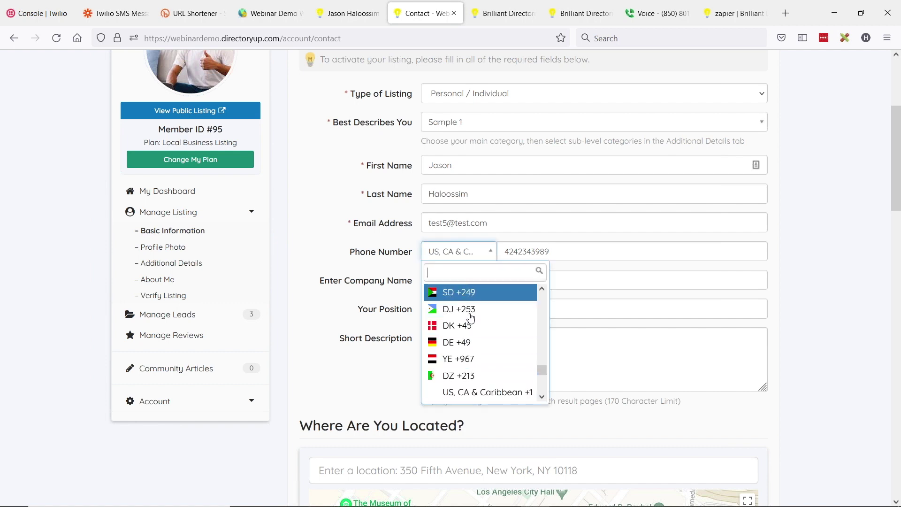
left_click(560, 247)
double_click(568, 248)
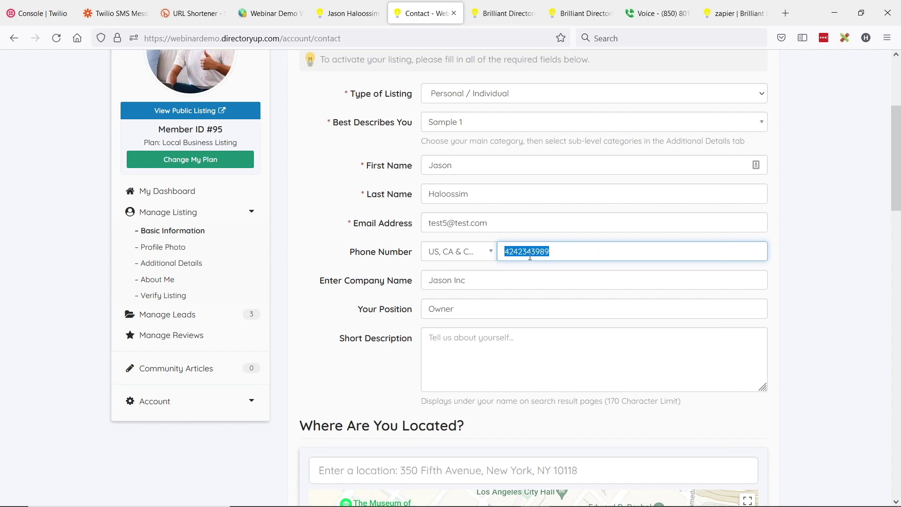
left_click(335, 233)
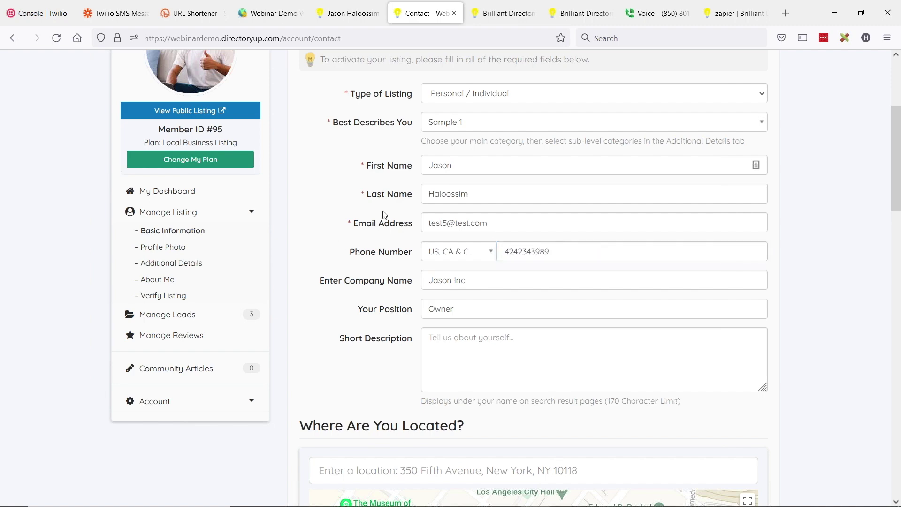
- From the member's public listing, submit a two-star review titled "This is a webinar test review"
left_click(353, 12)
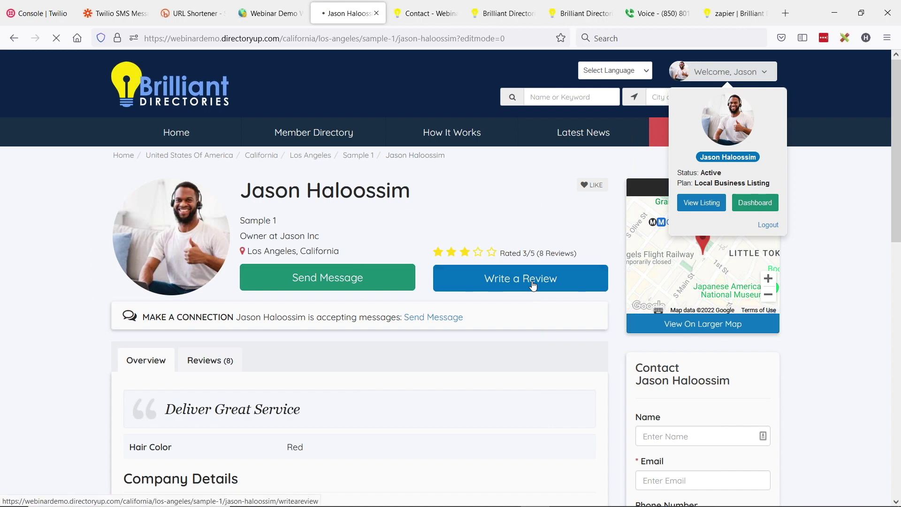
left_click(532, 285)
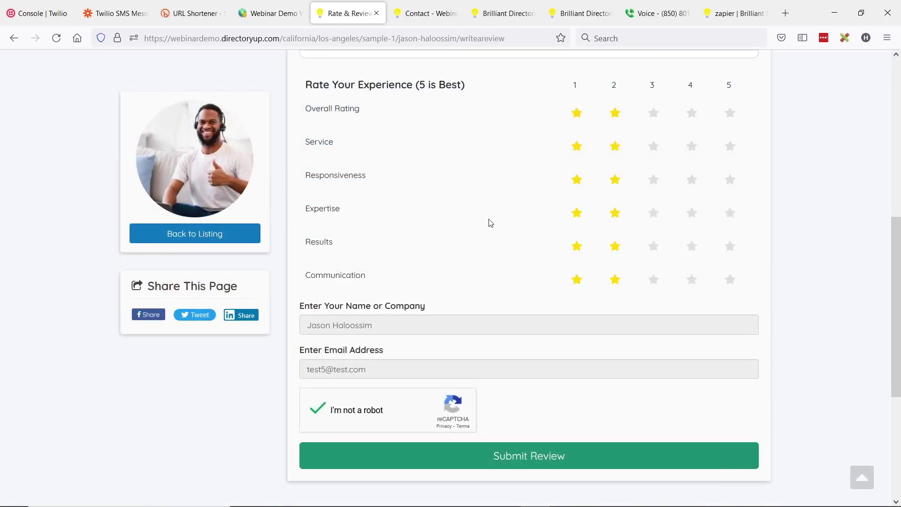
scroll(488, 221, "up", 2)
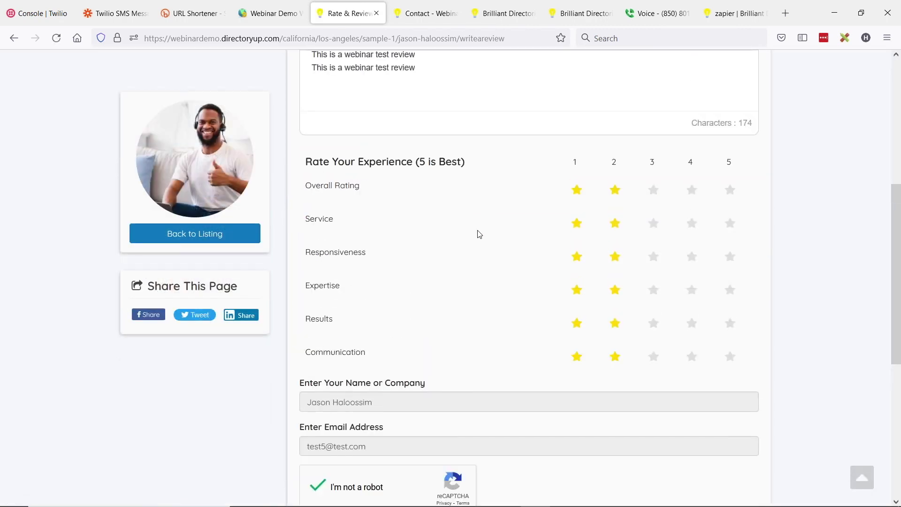
scroll(479, 234, "up", 2)
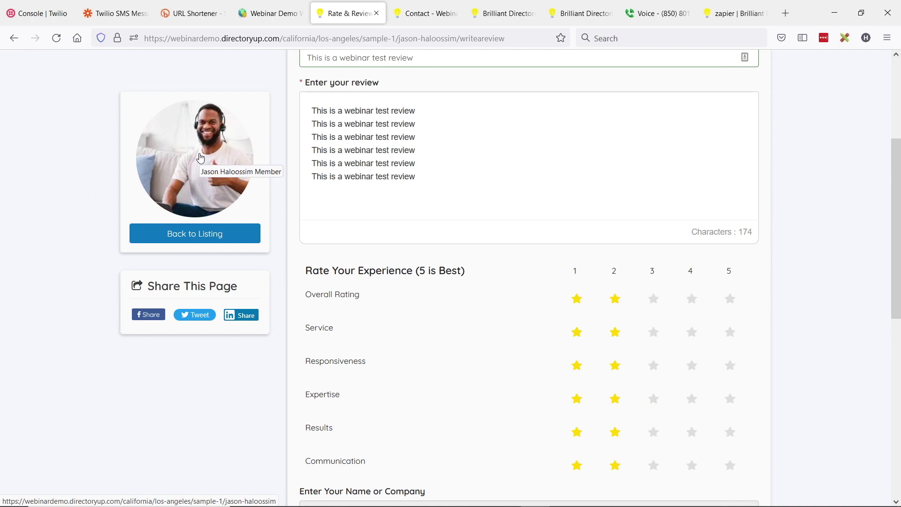
scroll(268, 168, "down", 5)
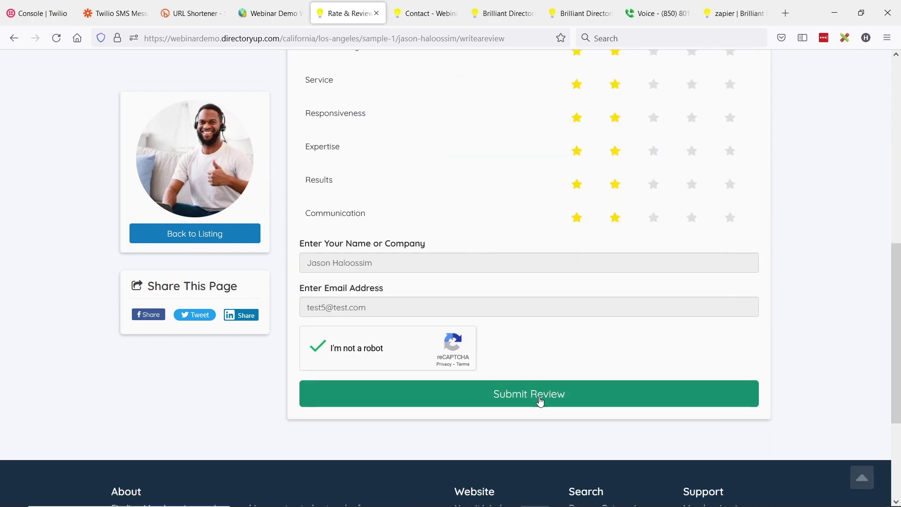
left_click(540, 400)
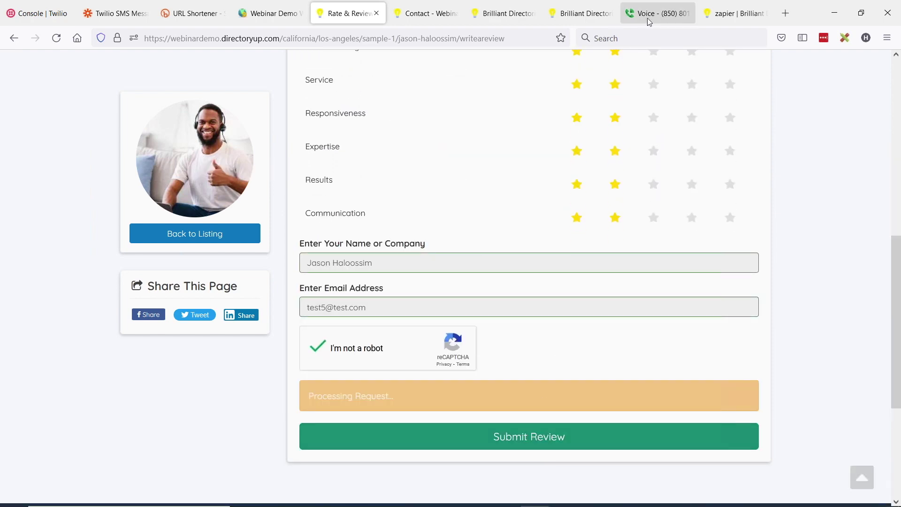
- Switch to Google Voice and read the text message announcing the new 2 Star Rating
left_click(646, 18)
left_click(347, 14)
scroll(447, 167, "up", 2)
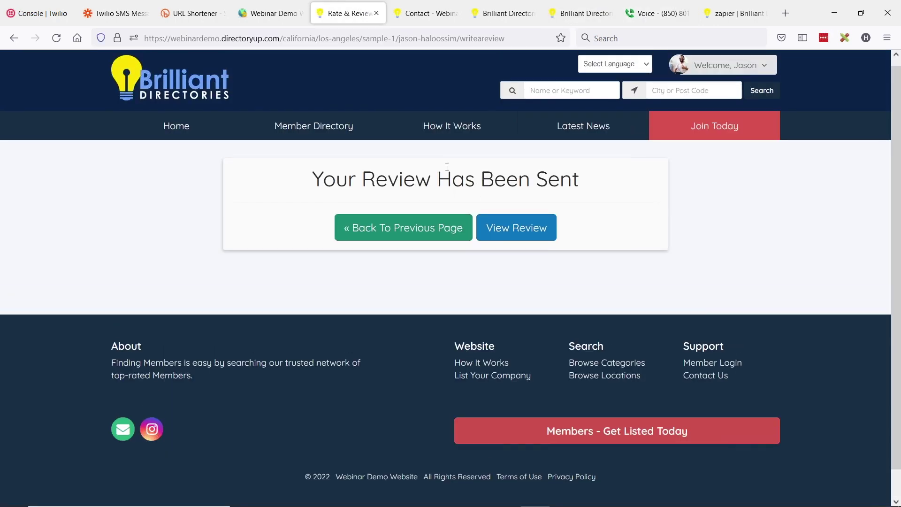
left_click(655, 13)
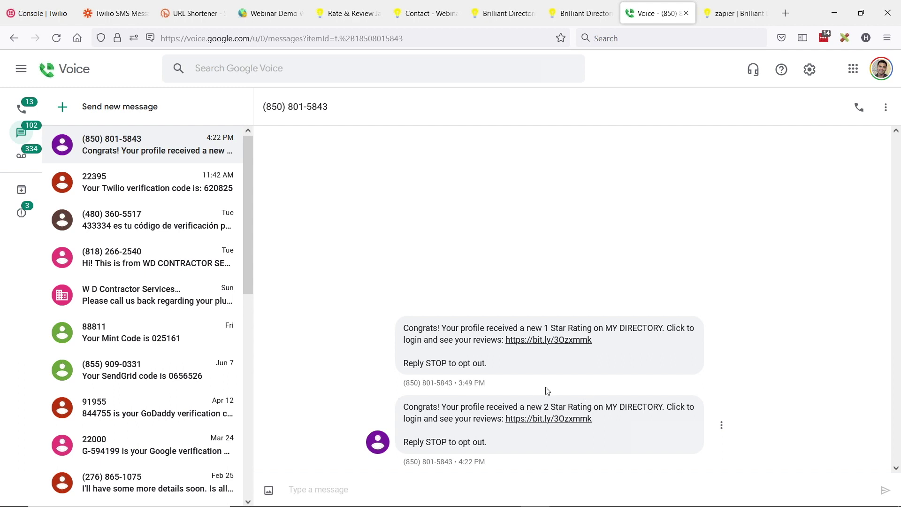
left_click_drag(605, 406, 638, 408)
left_click(605, 404)
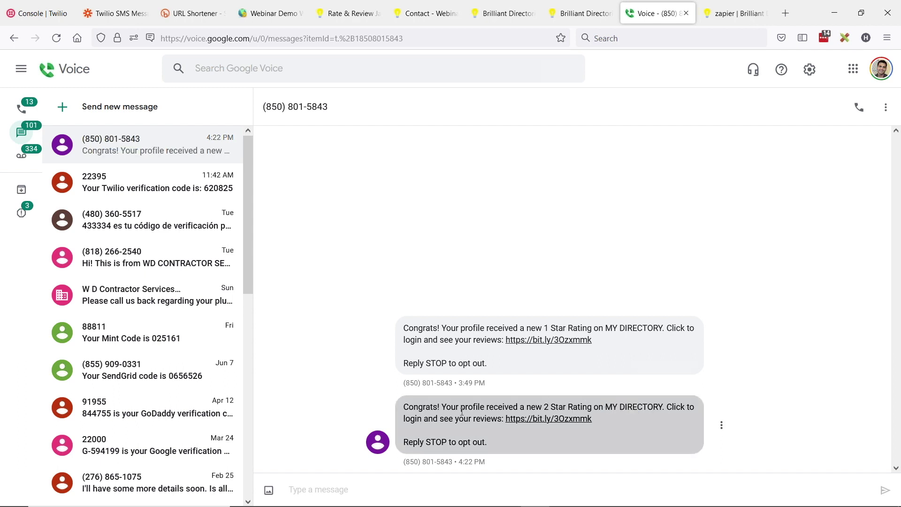
- Follow the bit.ly link in the 2 Star Rating message to view Manage Reviews, and return to Google Voice
middle_click(555, 422)
left_click(659, 19)
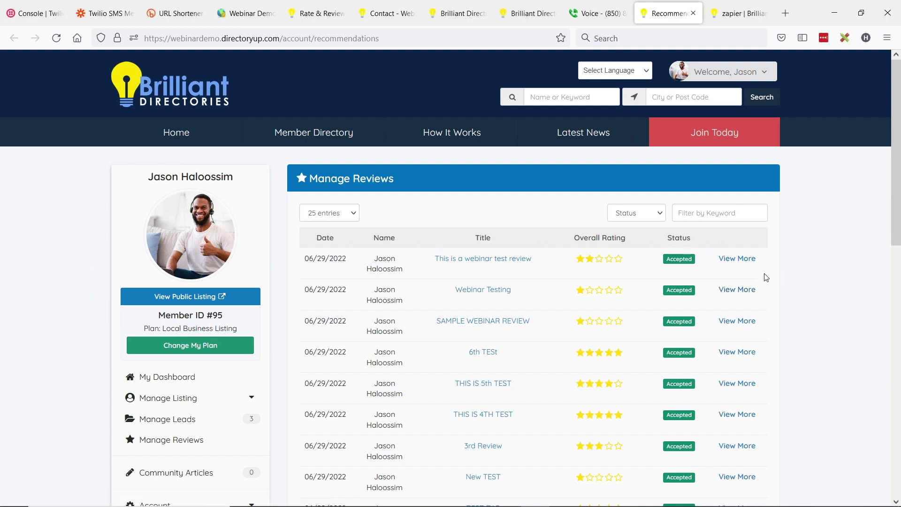
left_click(609, 7)
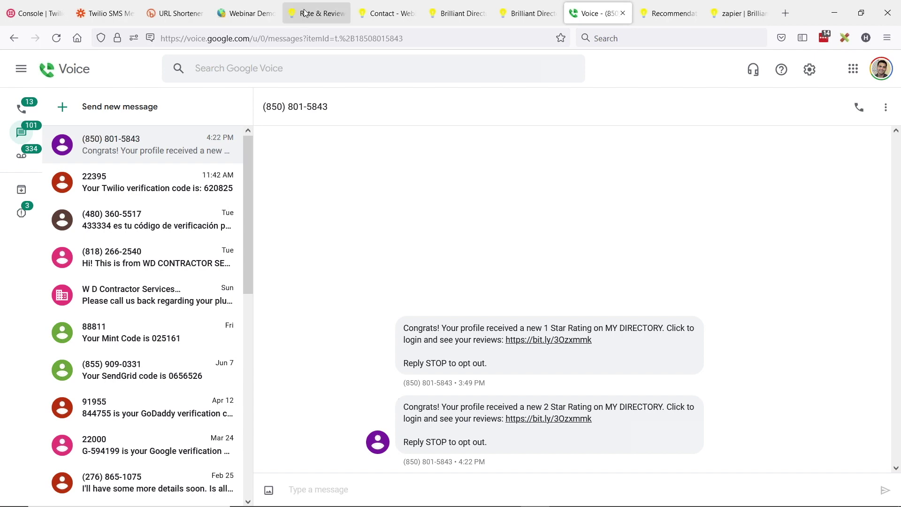
- Return to the member's contact information form and review its fields, including Your Position and the phone country code list
left_click(384, 13)
scroll(549, 215, "up", 2)
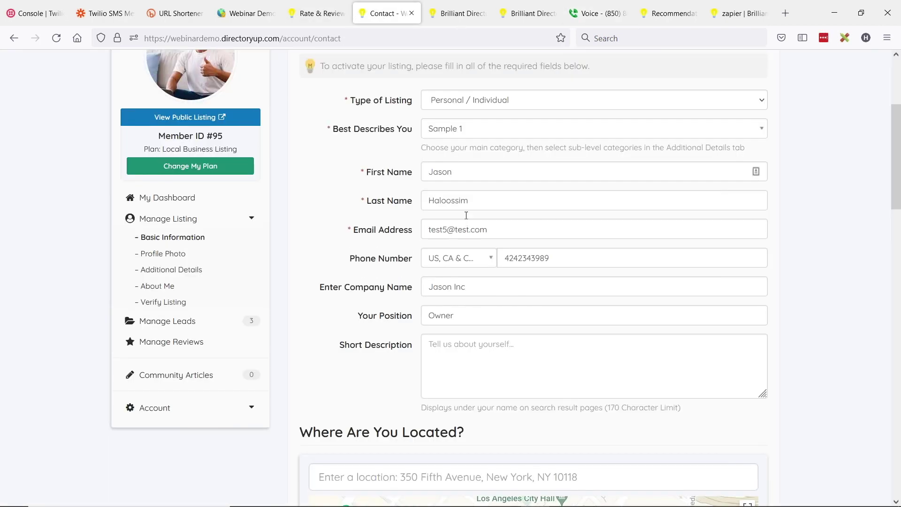
scroll(381, 299, "up", 2)
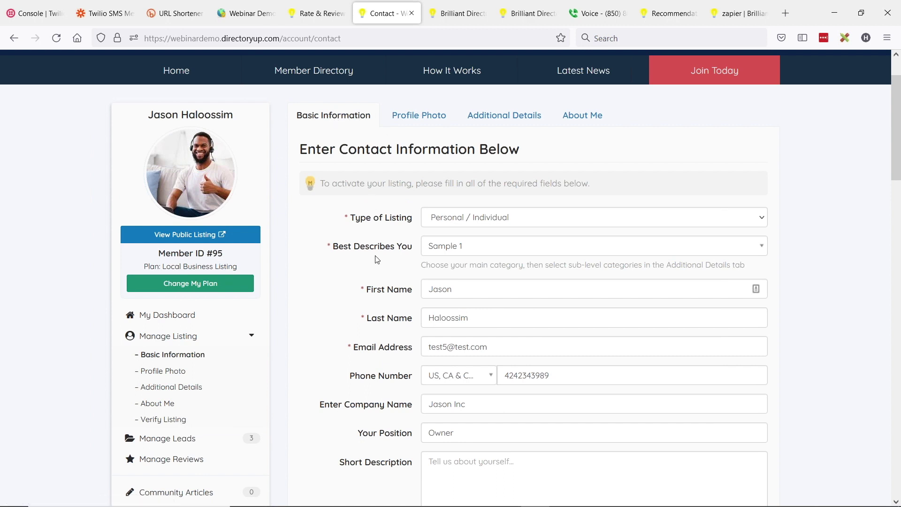
scroll(378, 259, "down", 2)
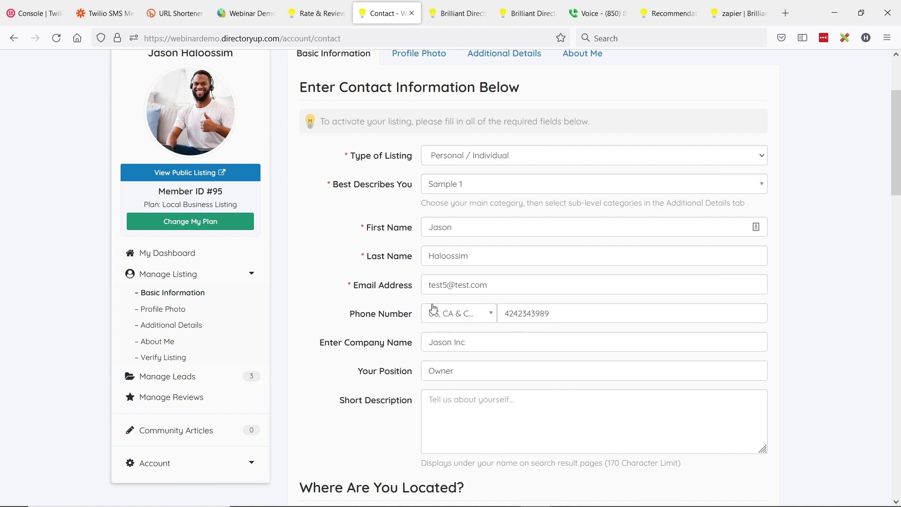
left_click_drag(483, 374, 428, 363)
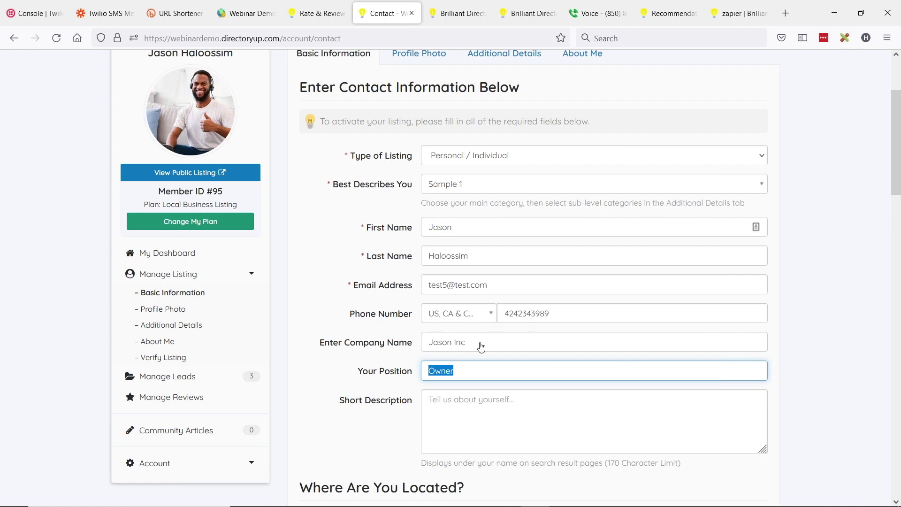
left_click(490, 318)
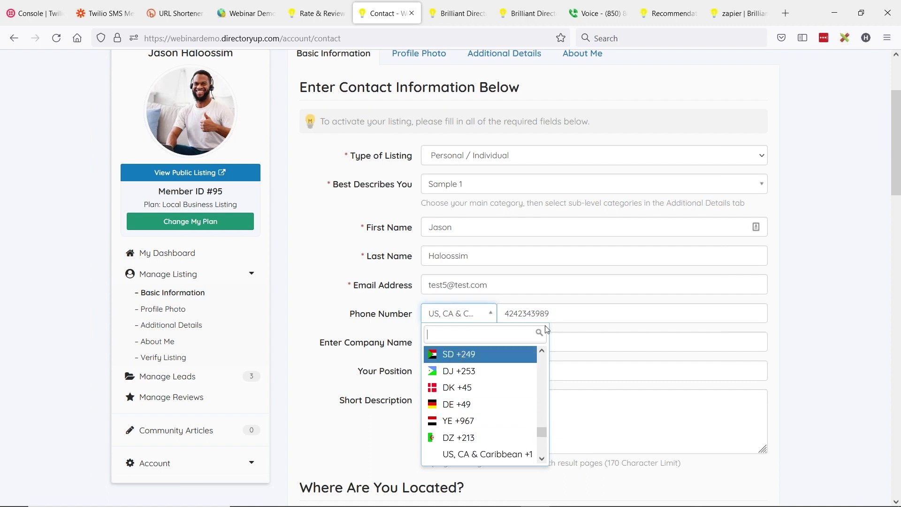
left_click(500, 310)
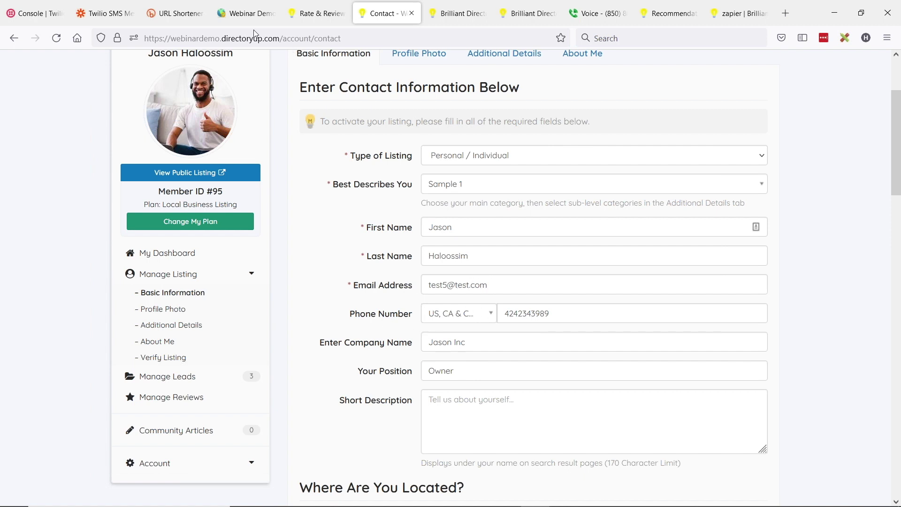
- Switch to the directory's admin site, open the Form Manager and search the forms for "contact"
left_click(247, 15)
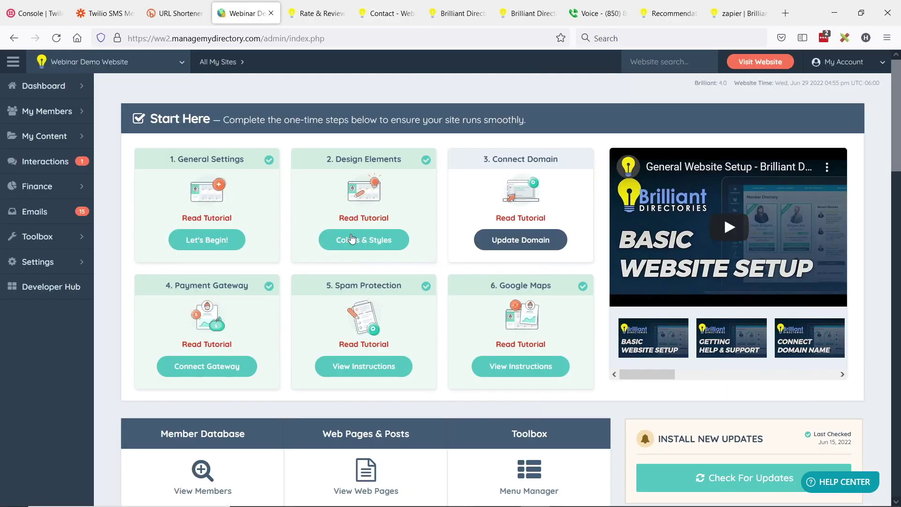
left_click(83, 239)
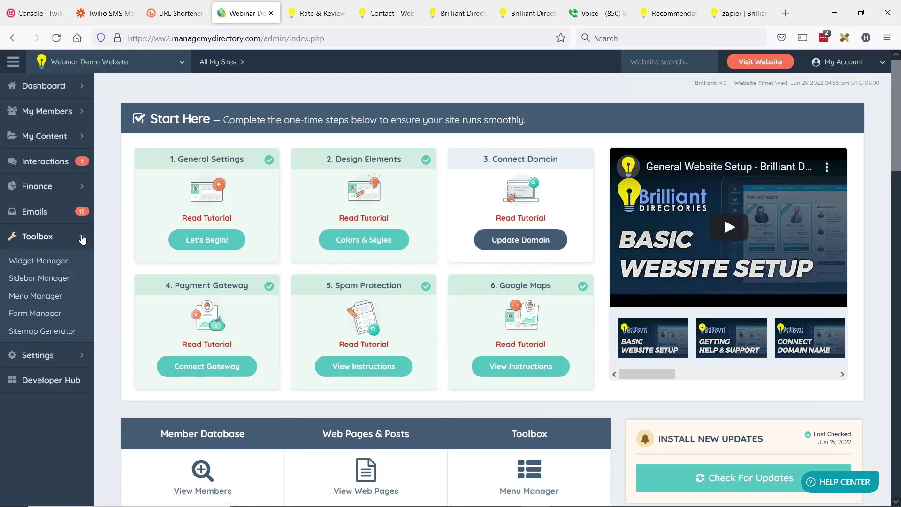
left_click(38, 316)
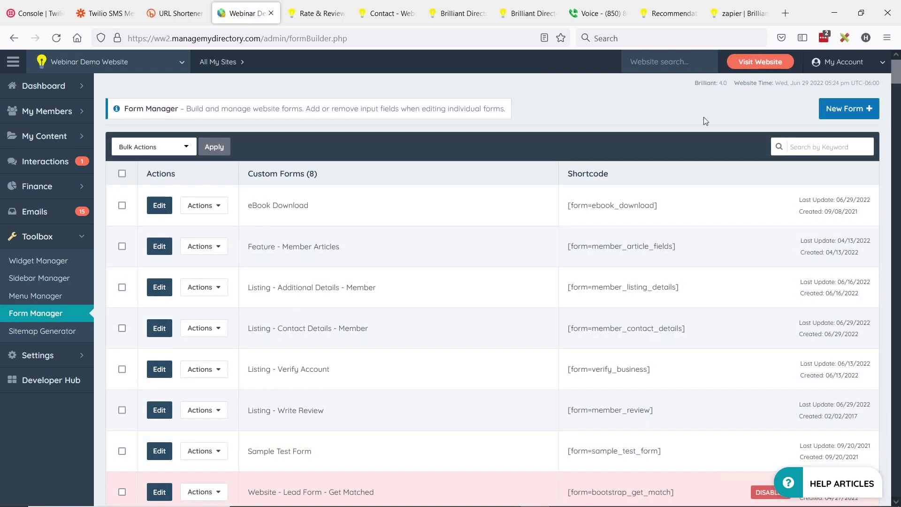
left_click(814, 147)
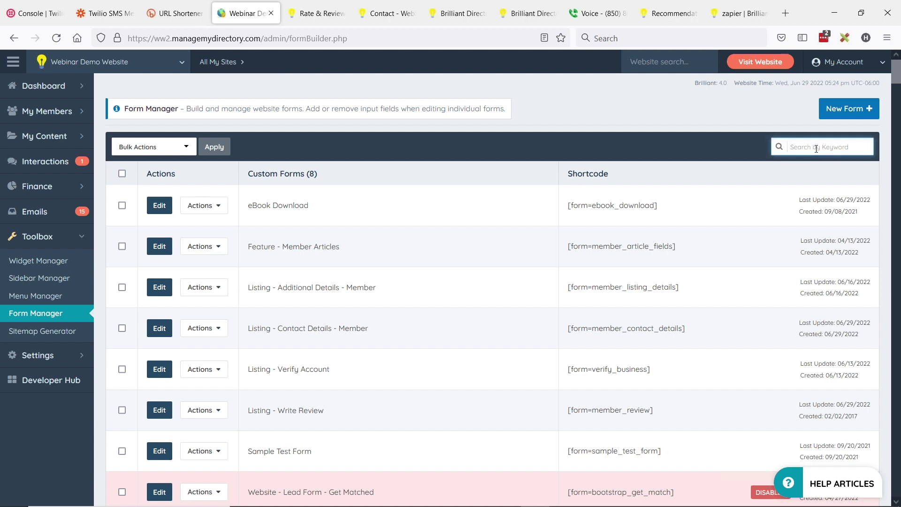
type("contact")
left_click_drag(249, 208, 368, 207)
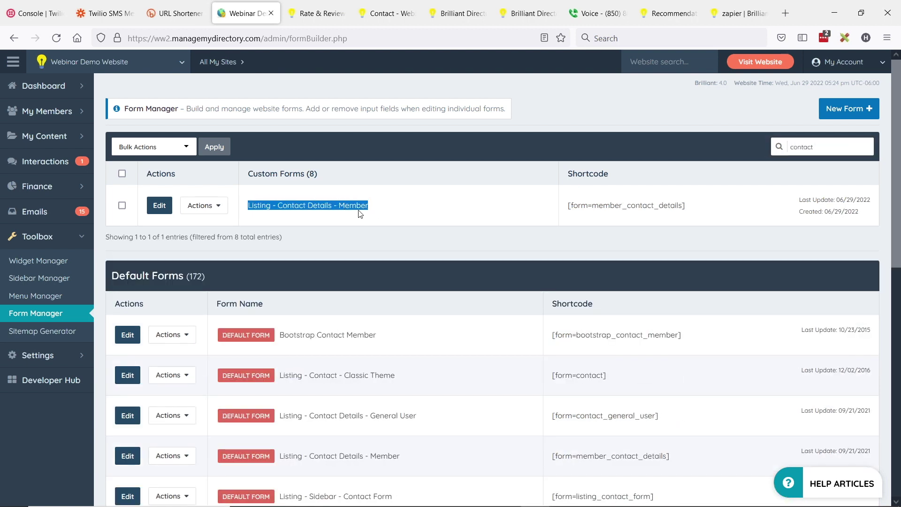
- Compare the member's Basic Information page with the "Listing - Contact Details - Member" custom form entry
left_click(384, 18)
scroll(356, 121, "up", 2)
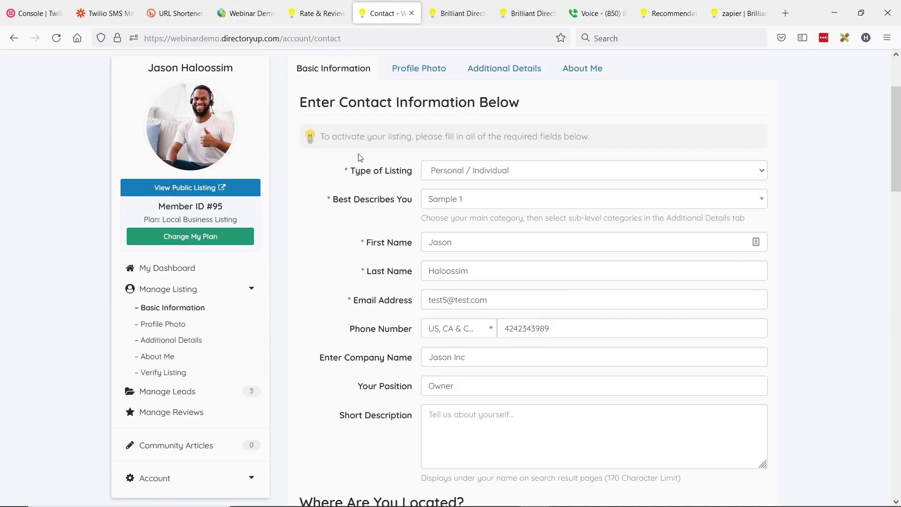
left_click(245, 18)
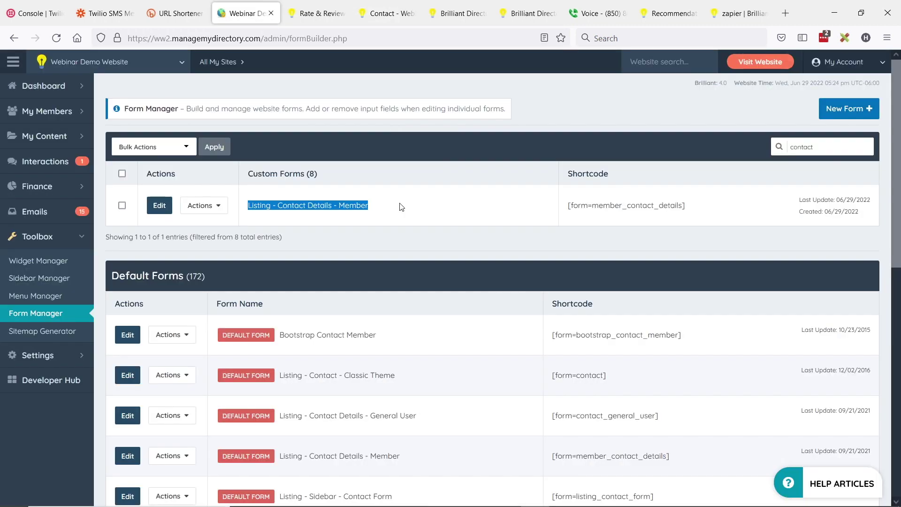
left_click_drag(370, 205, 249, 202)
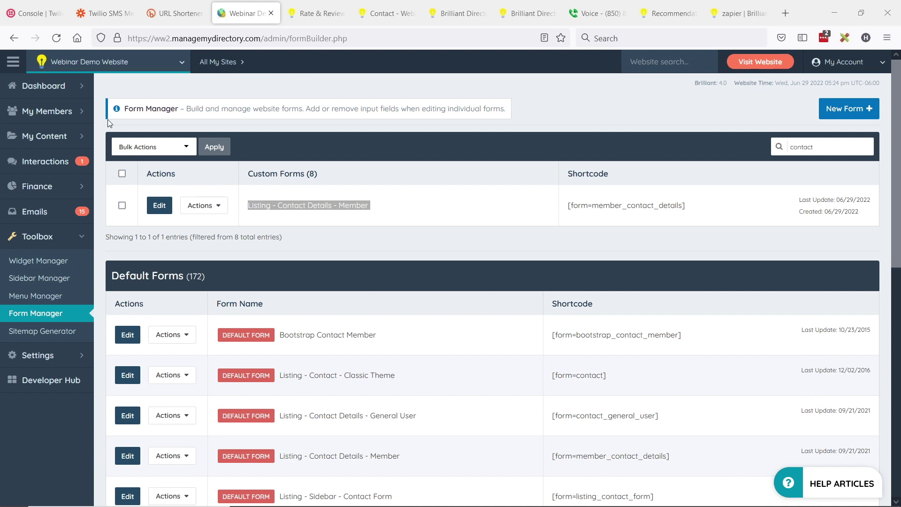
- In the custom "Listing - Contact Details - Member" form, find the phone field and set its type to Phone Number + Country Code
left_click(159, 207)
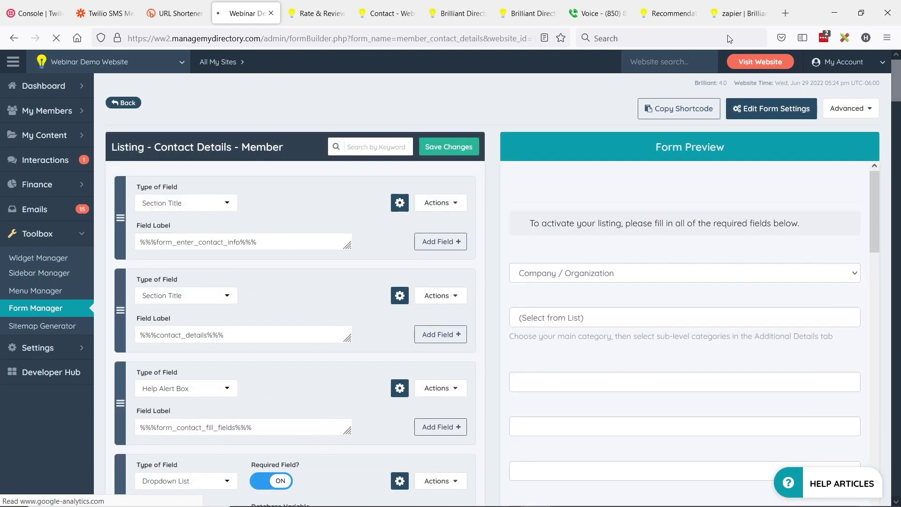
type("phone")
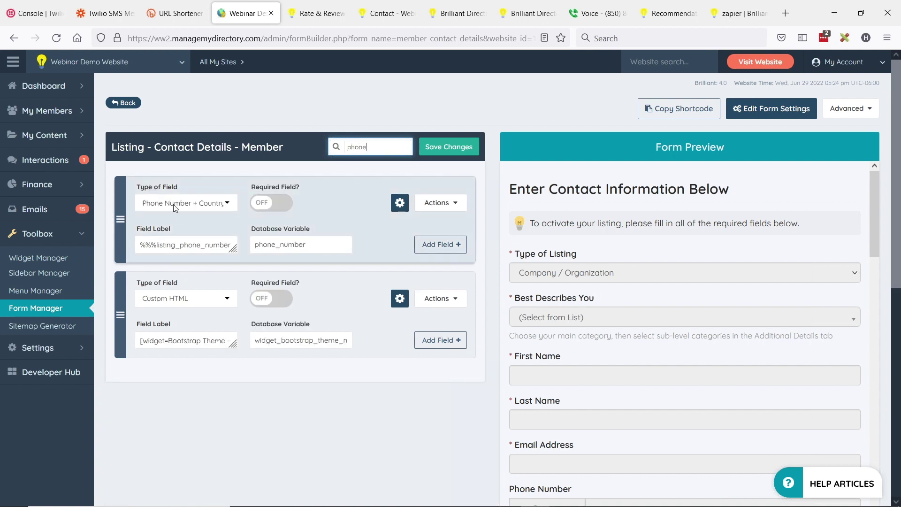
left_click(224, 207)
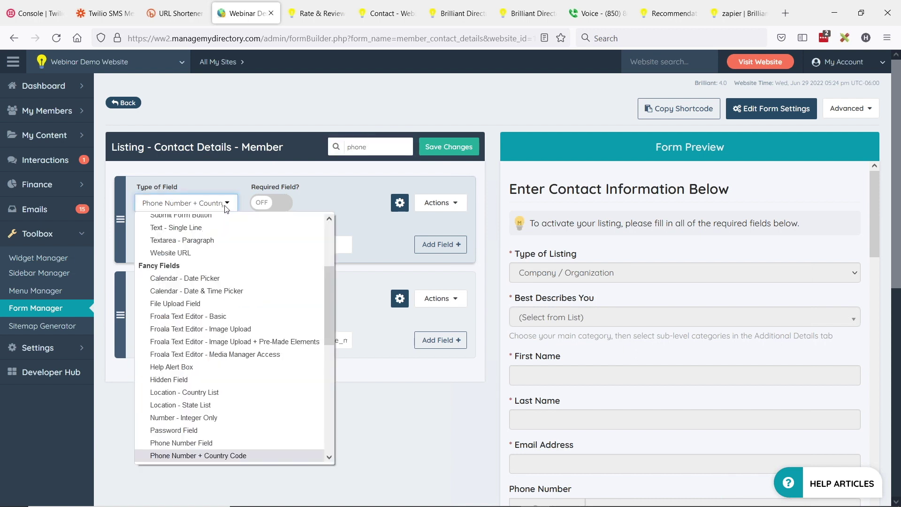
left_click(204, 443)
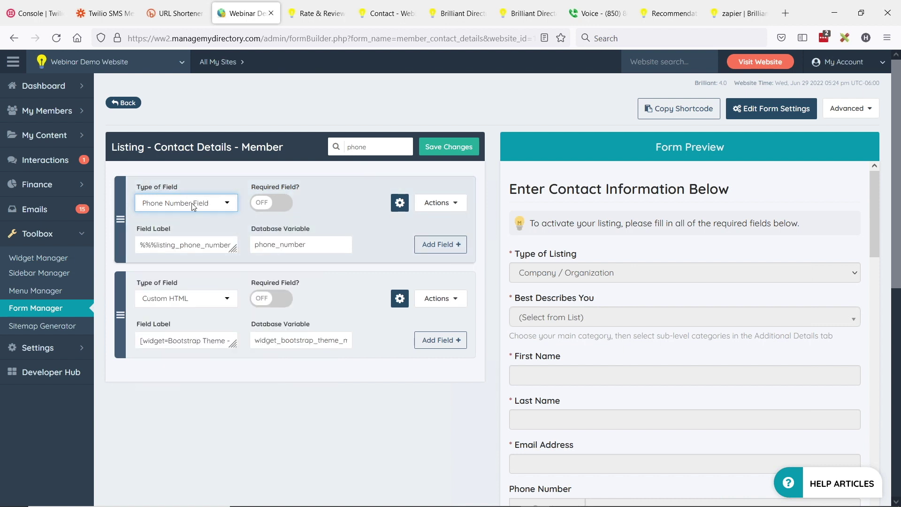
left_click(225, 207)
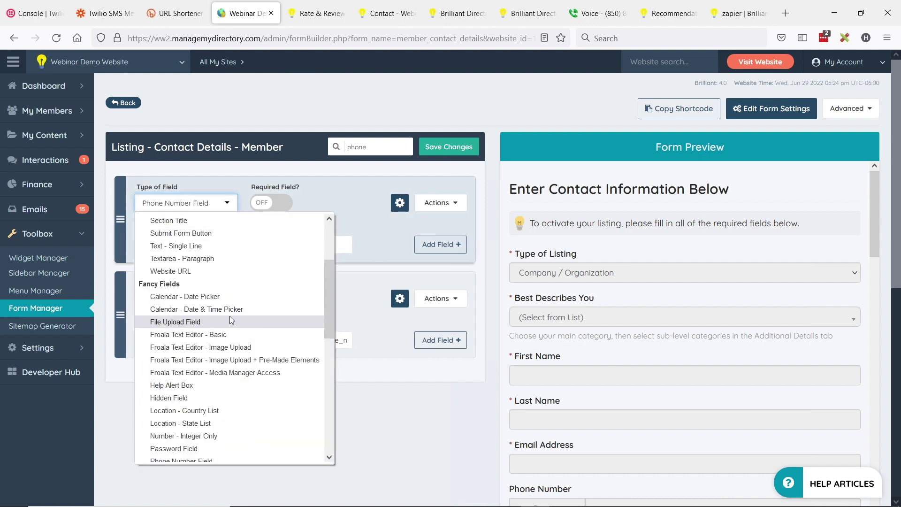
scroll(229, 316, "down", 3)
left_click(212, 398)
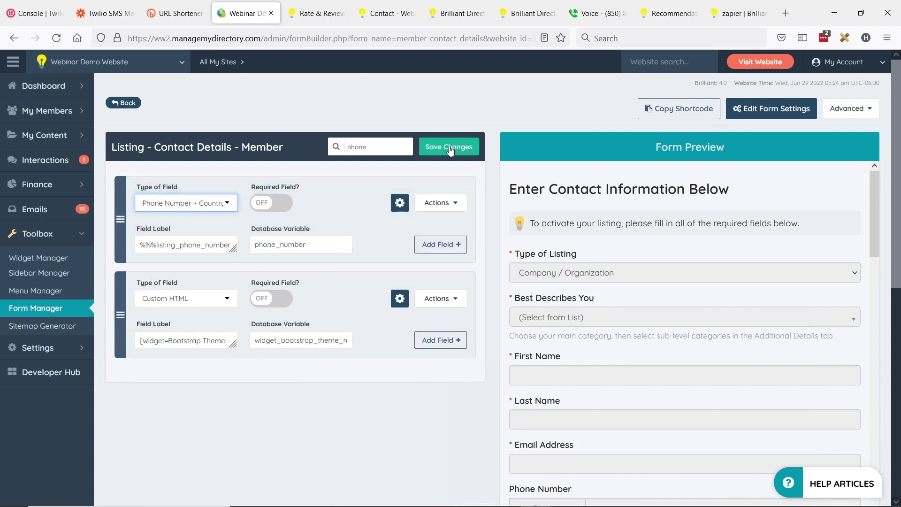
- Switch to the member review site and return from the review-sent page to the Write a Review form
left_click(378, 19)
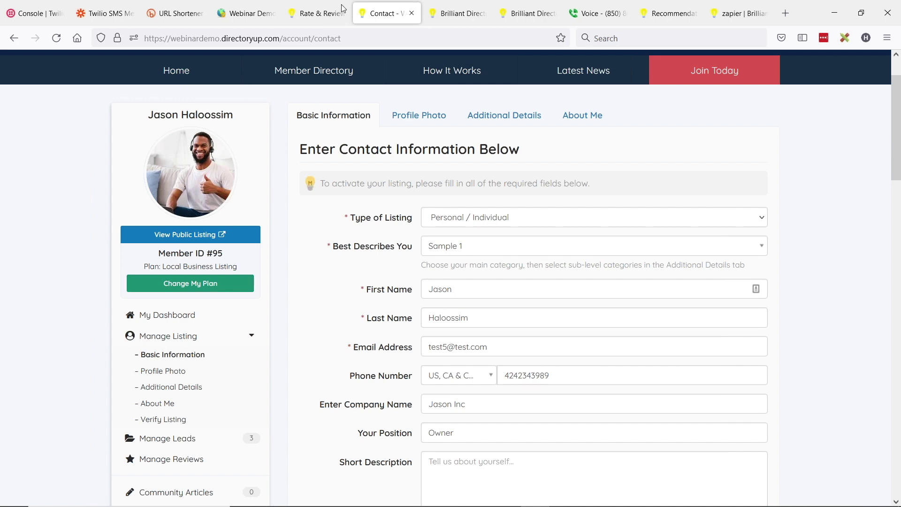
left_click(323, 13)
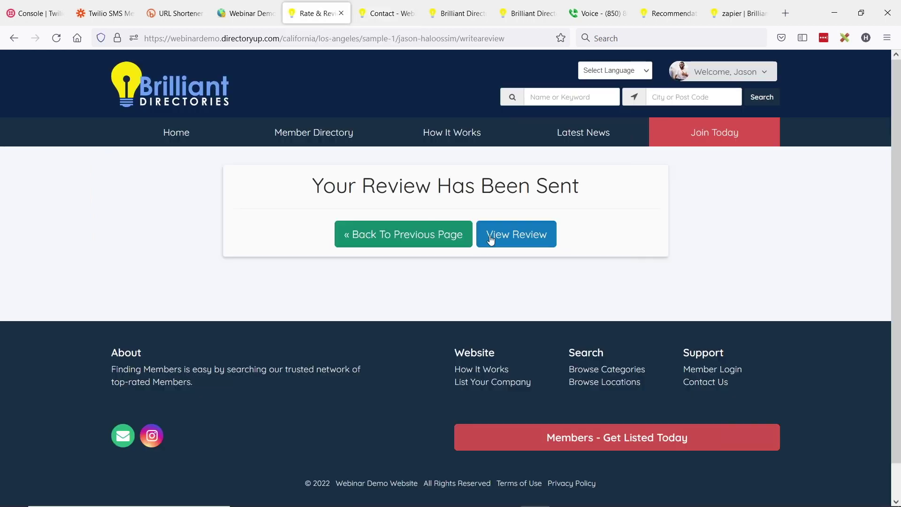
left_click(394, 231)
left_click(542, 290)
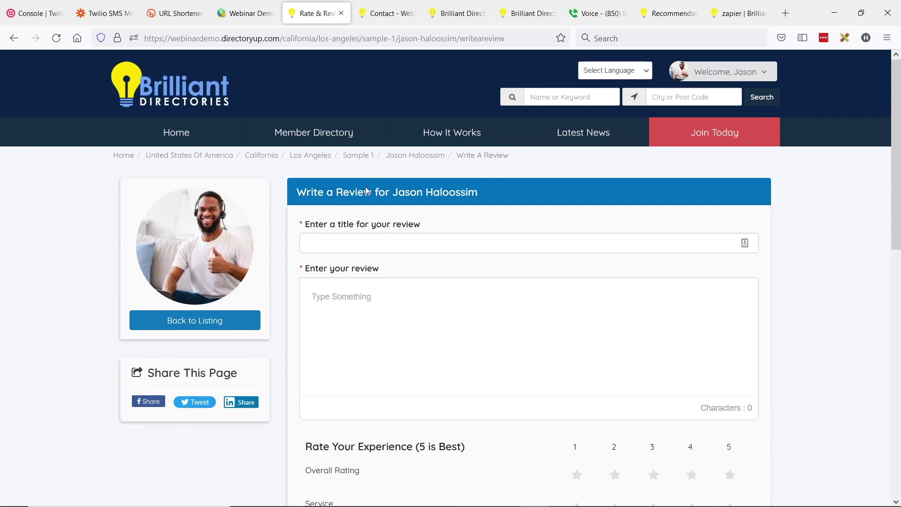
- Examine the Write a Review form's title, review text, star rating and reviewer fields
scroll(452, 291, "down", 2)
scroll(452, 290, "up", 1)
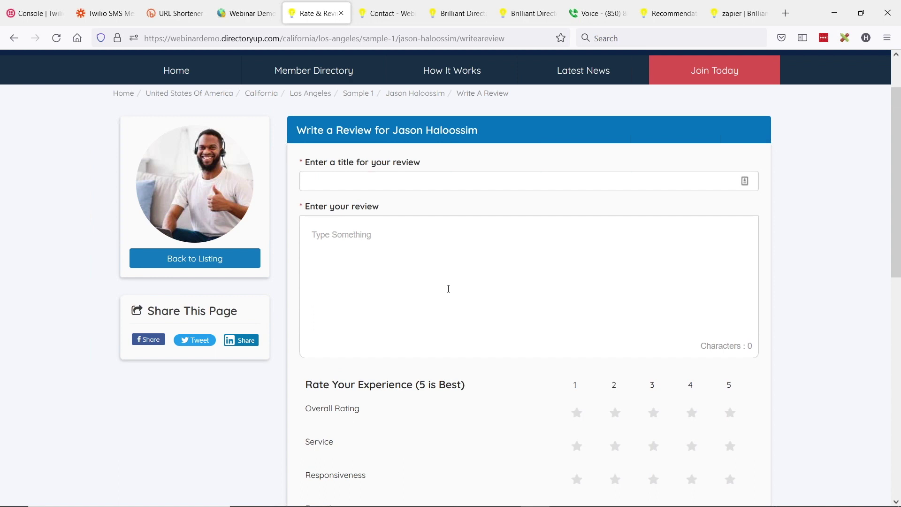
left_click(312, 178)
left_click(392, 235)
scroll(683, 342, "down", 2)
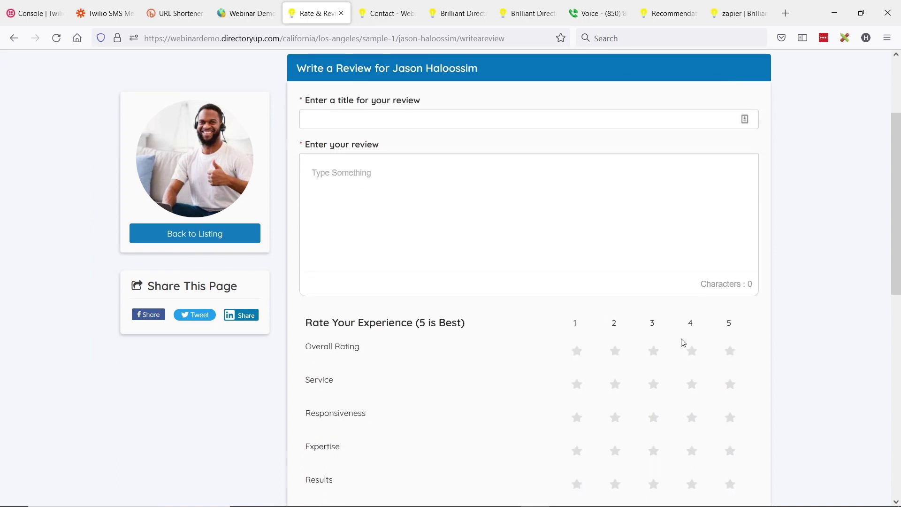
scroll(683, 342, "down", 2)
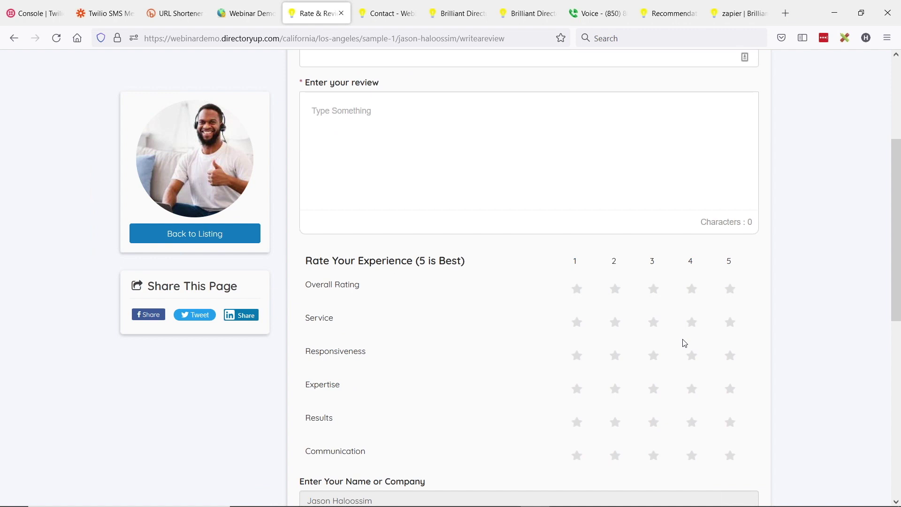
scroll(686, 343, "up", 4)
left_click(334, 184)
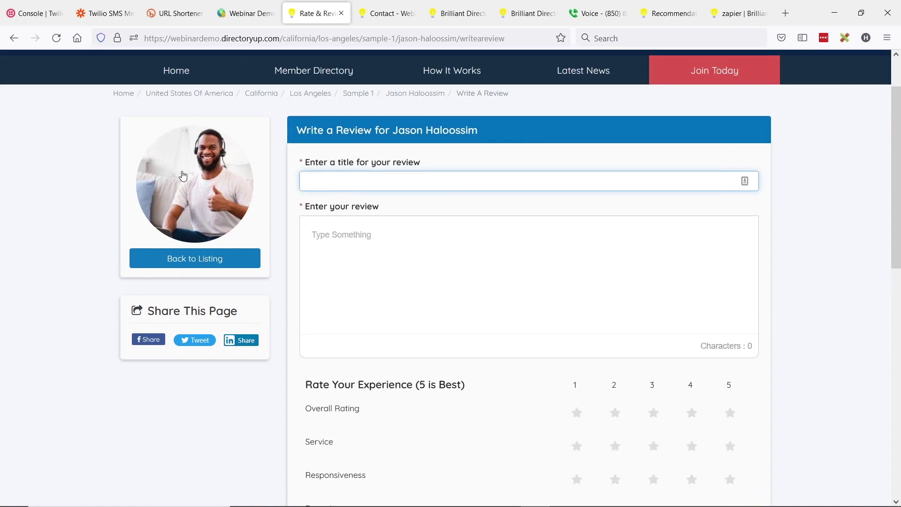
scroll(454, 229, "down", 8)
scroll(505, 209, "down", 2)
scroll(388, 251, "up", 10)
- Inspect the review form's HTML and examine the value of the hidden member_phone_number input above the title field
right_click(325, 182)
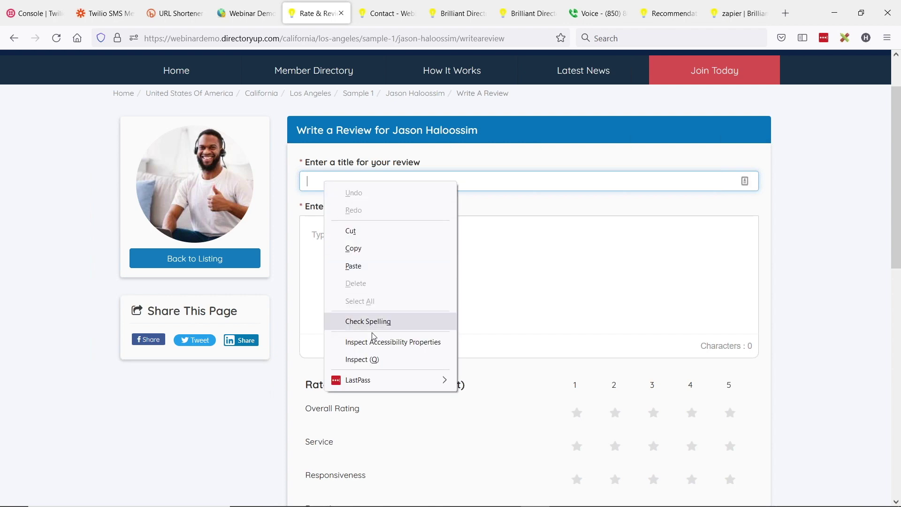
left_click(375, 360)
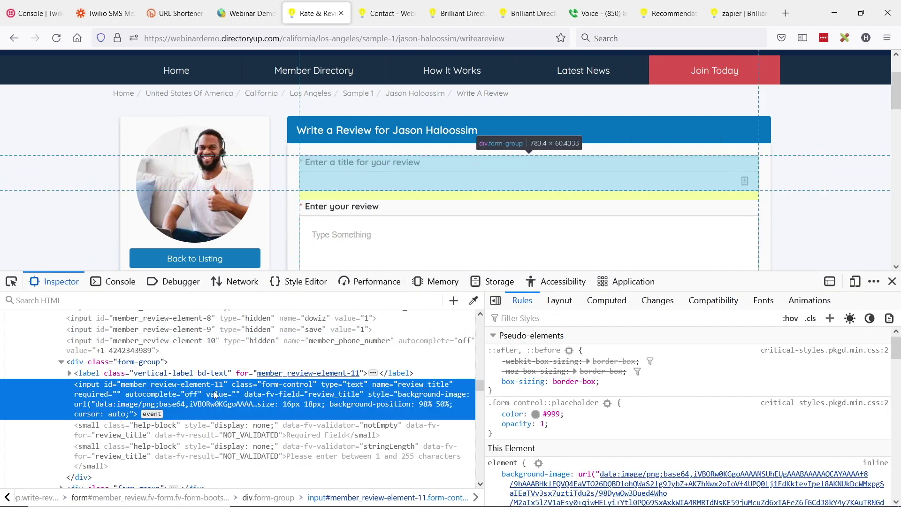
left_click(209, 346)
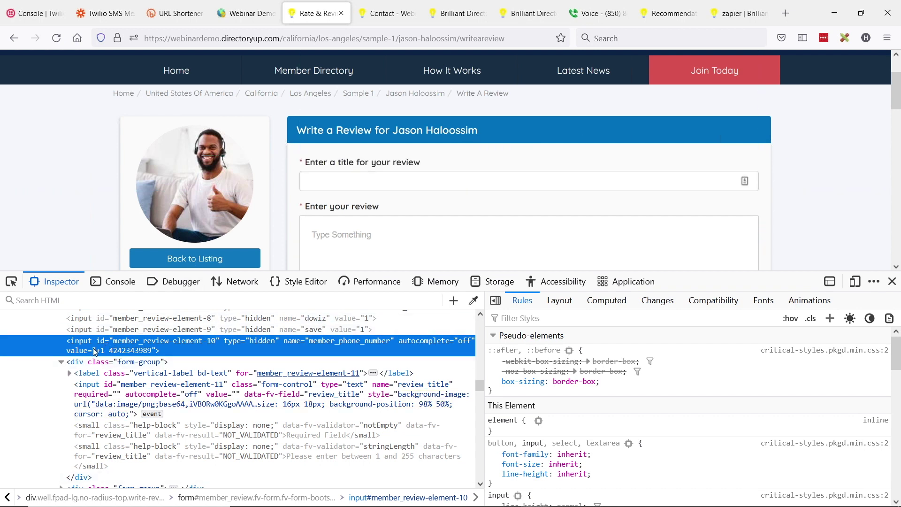
double_click(115, 351)
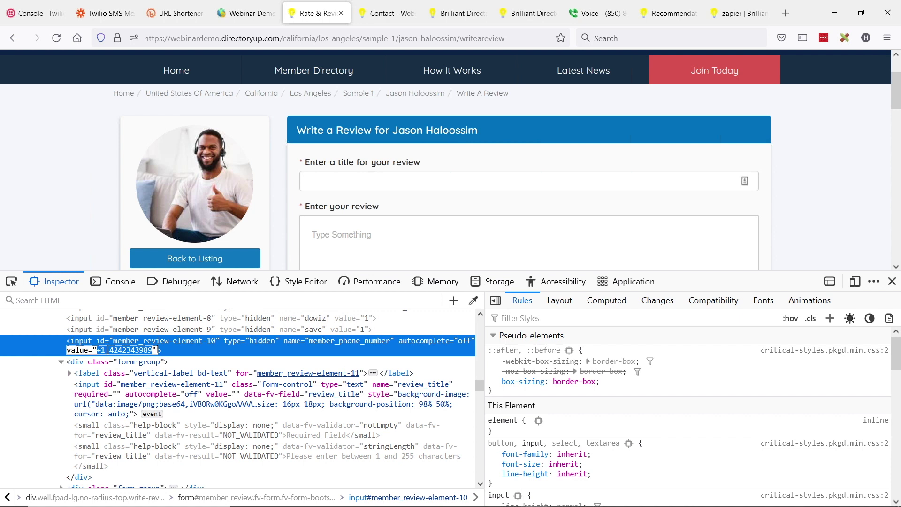
left_click_drag(110, 350, 134, 350)
left_click(112, 350)
left_click(123, 344)
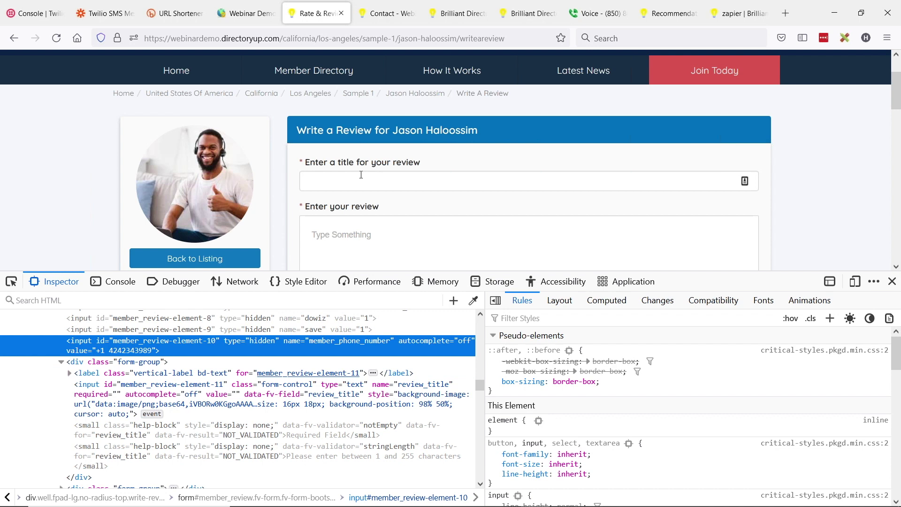
left_click(891, 281)
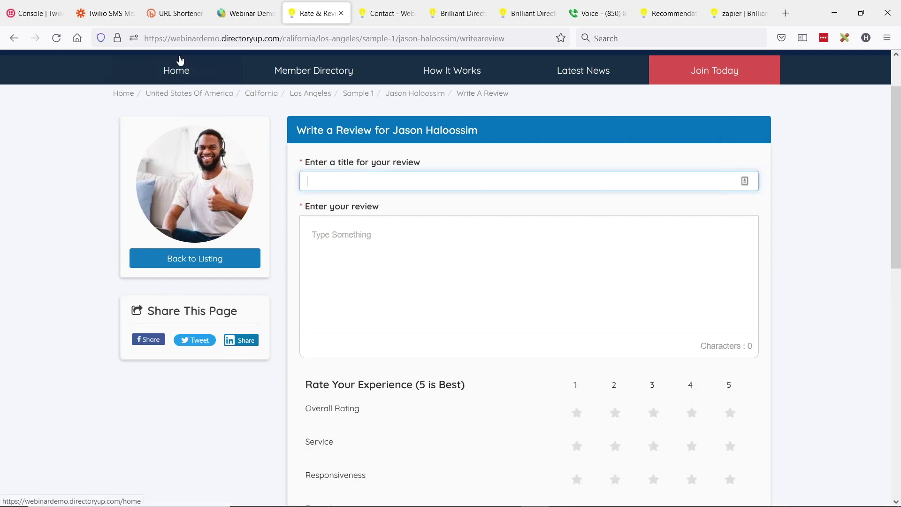
- Check the "Set Up SMS Alerts for Member Reviews" slide and return to the directory's admin site
left_click(258, 14)
key("alt+Tab")
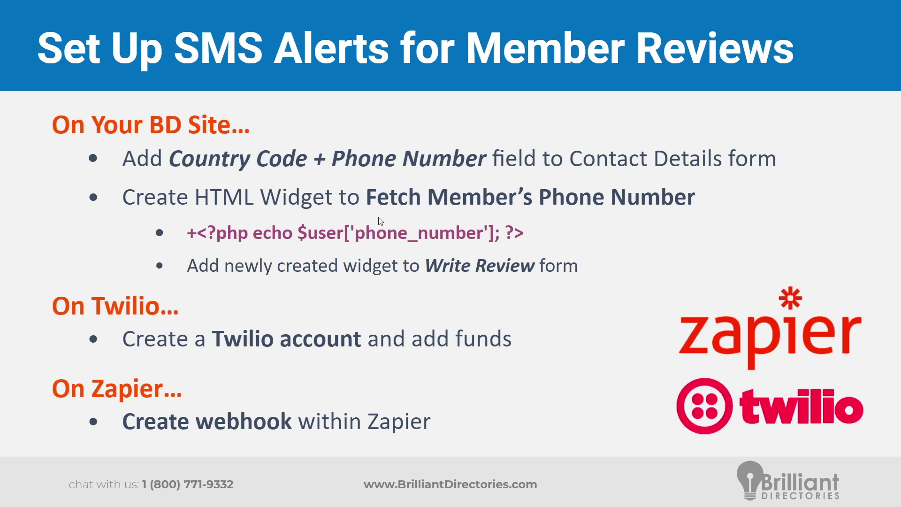
key("alt+Tab")
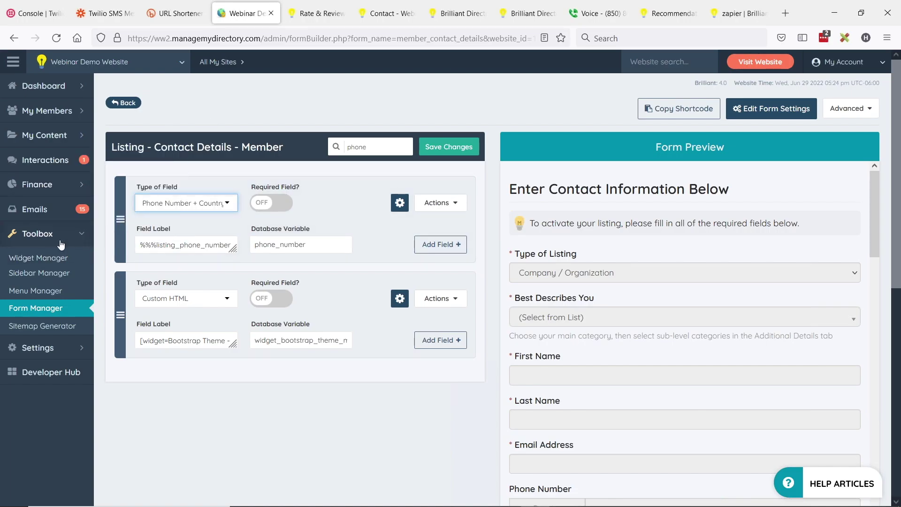
- Open the Fetch Member Phone Number widget in the Widget Manager and copy its HTML code
left_click(41, 262)
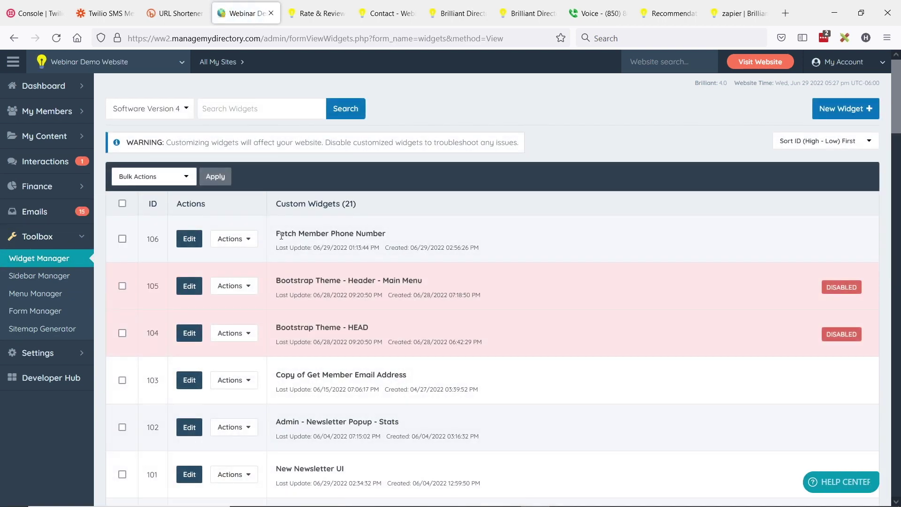
left_click_drag(276, 233, 386, 233)
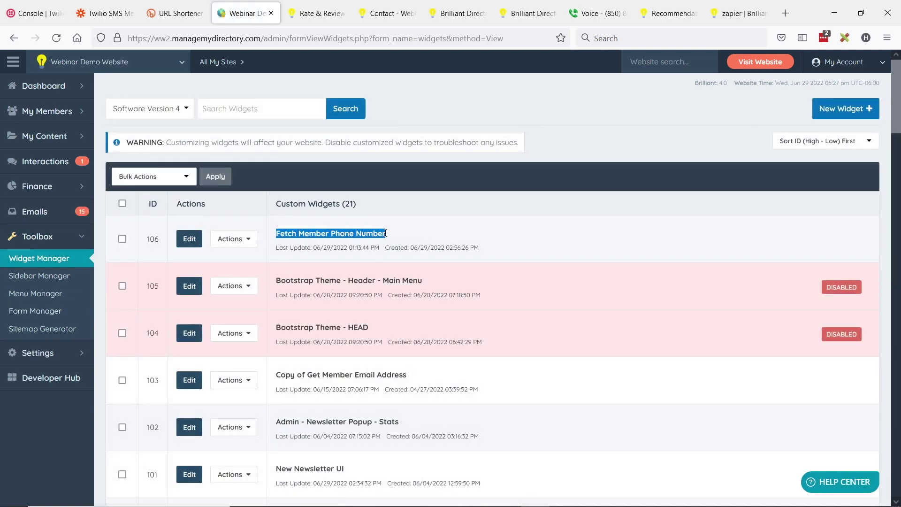
left_click(189, 240)
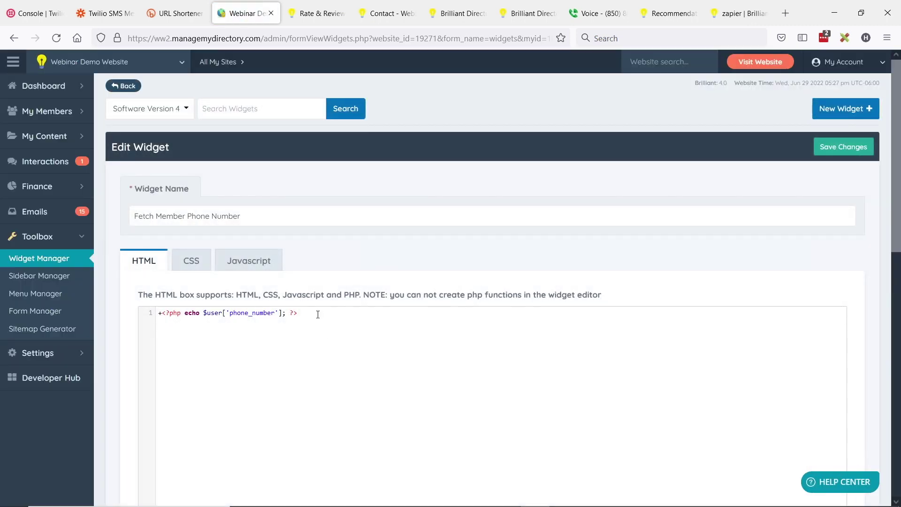
left_click_drag(317, 314, 139, 316)
key("ctrl+c")
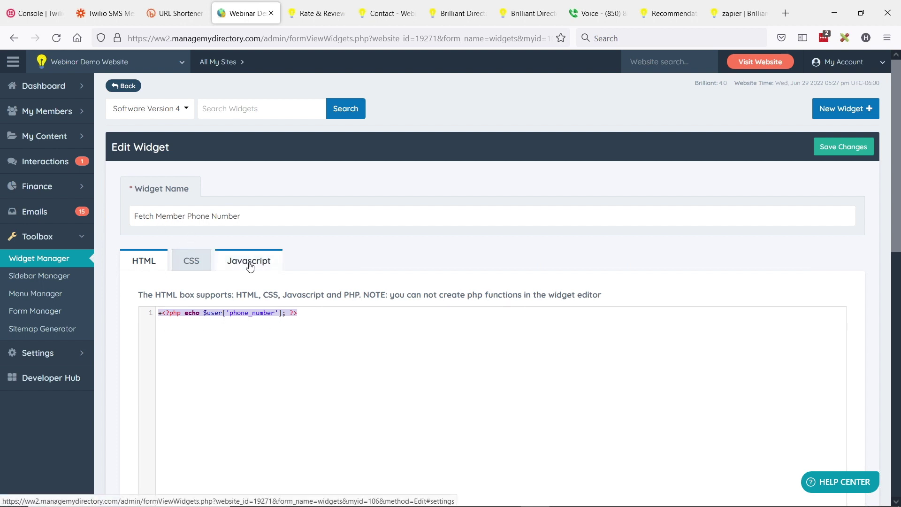
- Create a new widget named "Get Members Phone Number" with the HTML code +<?php echo $user['phone_number']; ?>
left_click(57, 257)
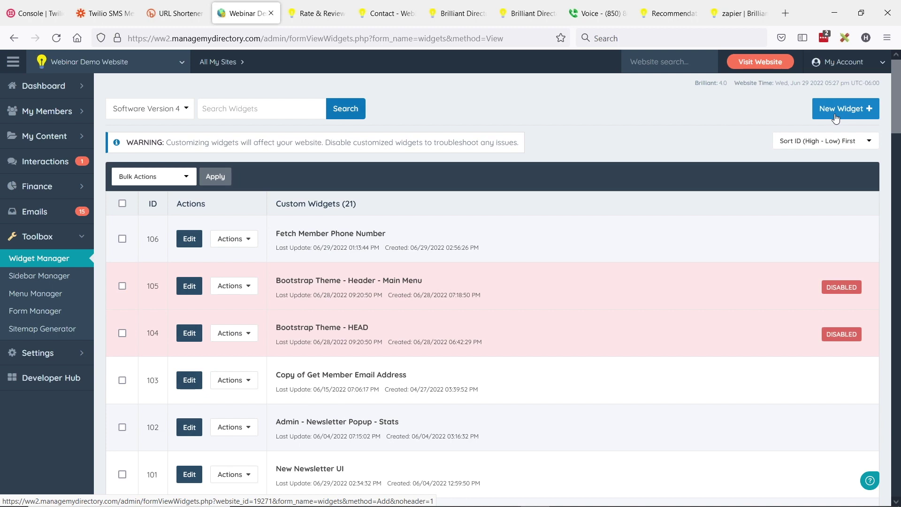
left_click(834, 113)
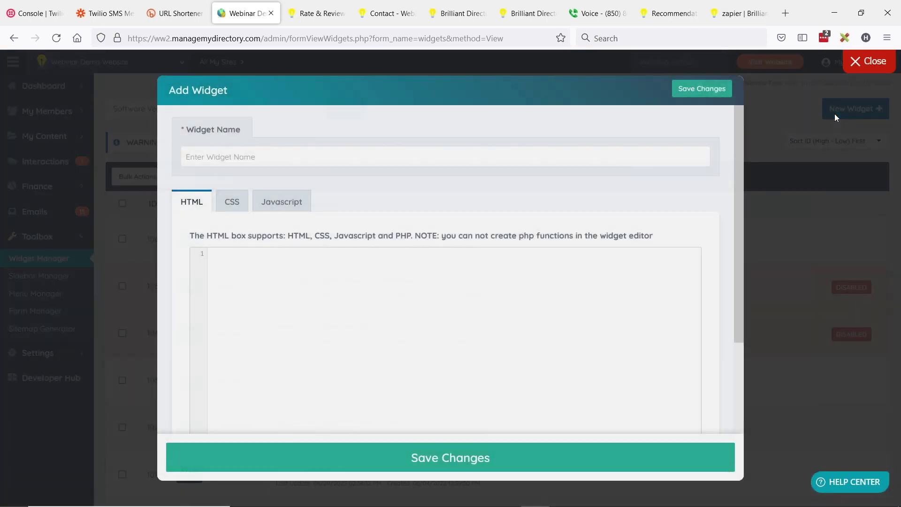
left_click(231, 156)
type("Get ")
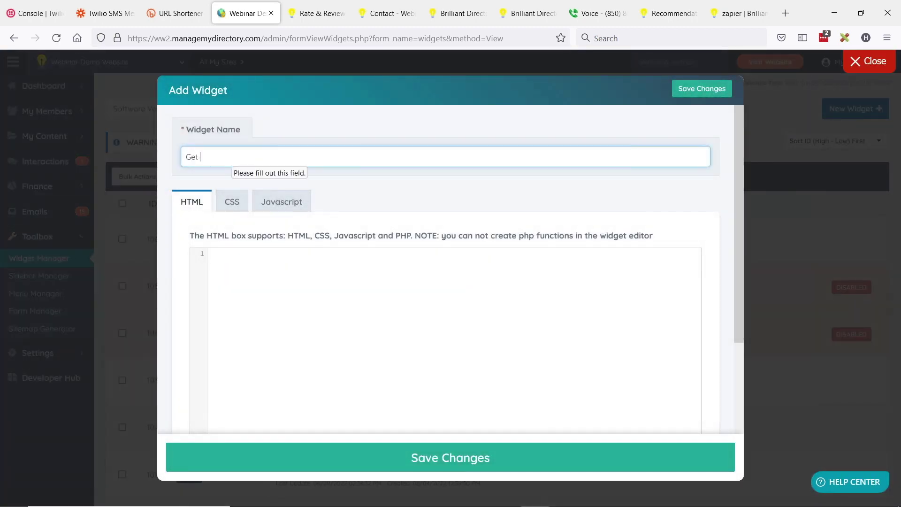
type("Members Phone Number")
left_click(299, 275)
key("ctrl+v")
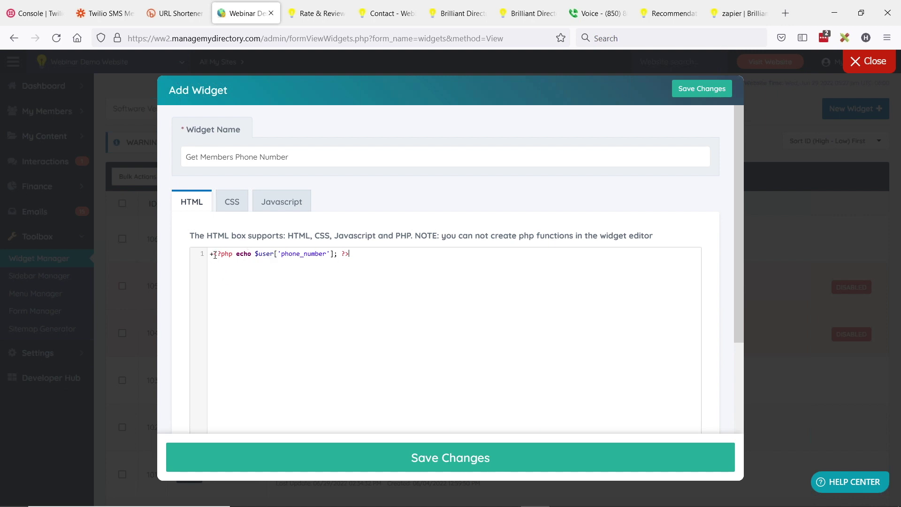
- Check the plus sign in front of the PHP code and save the new widget
mouse_move(214, 254)
left_mouse_down()
mouse_move(388, 254)
mouse_move(211, 254)
left_mouse_up()
left_click(347, 258)
left_click(215, 255)
left_click(394, 256)
left_click(438, 468)
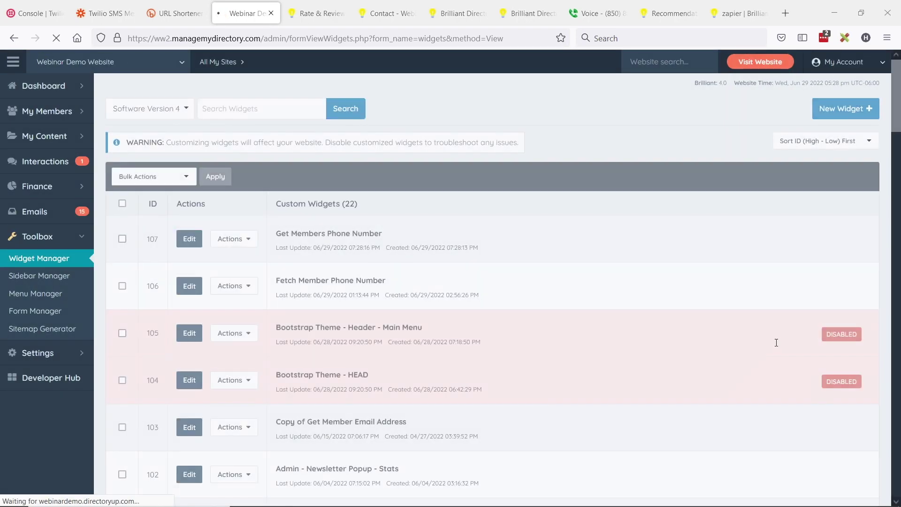
- Copy the shortcode of the Get Members Phone Number widget and open the Form Manager
left_click_drag(275, 233, 382, 236)
left_click(355, 237)
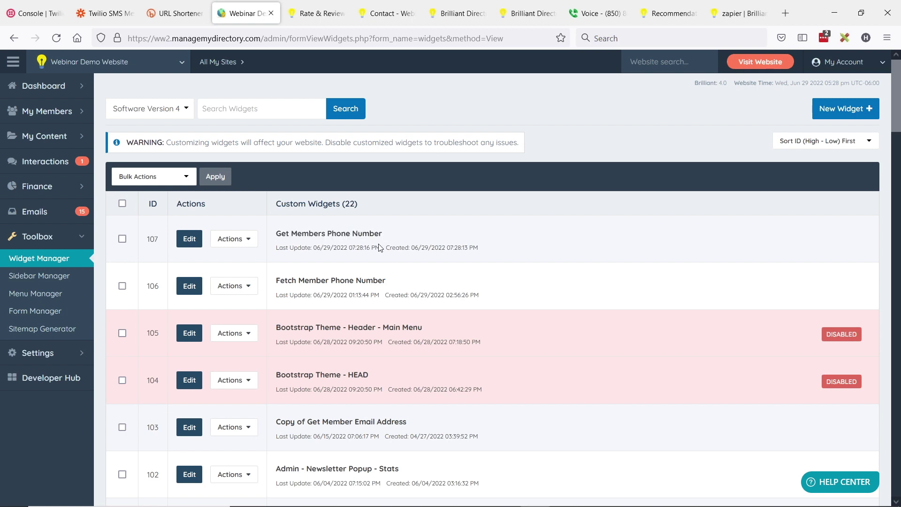
left_click(234, 238)
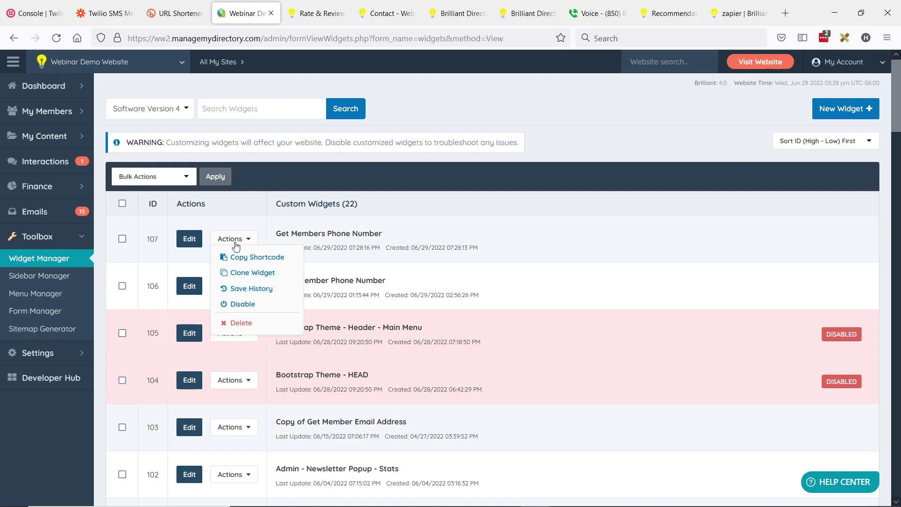
left_click(255, 261)
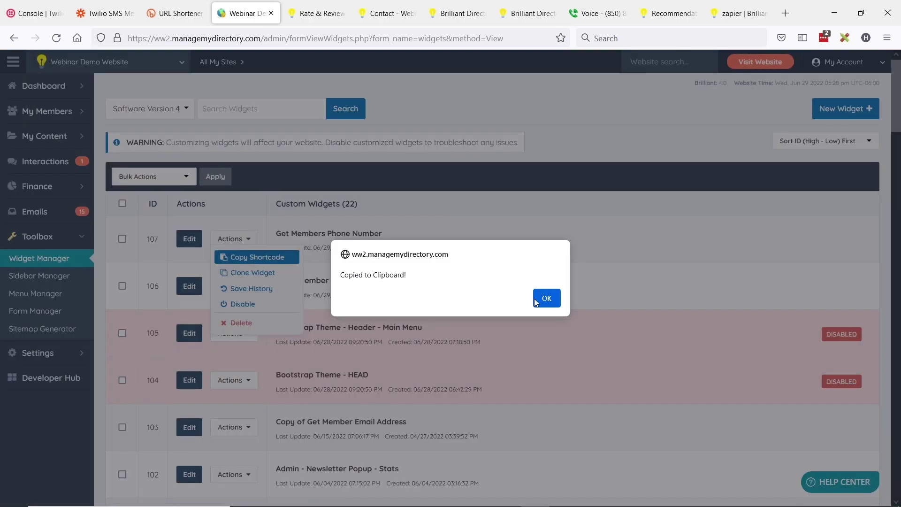
left_click(550, 300)
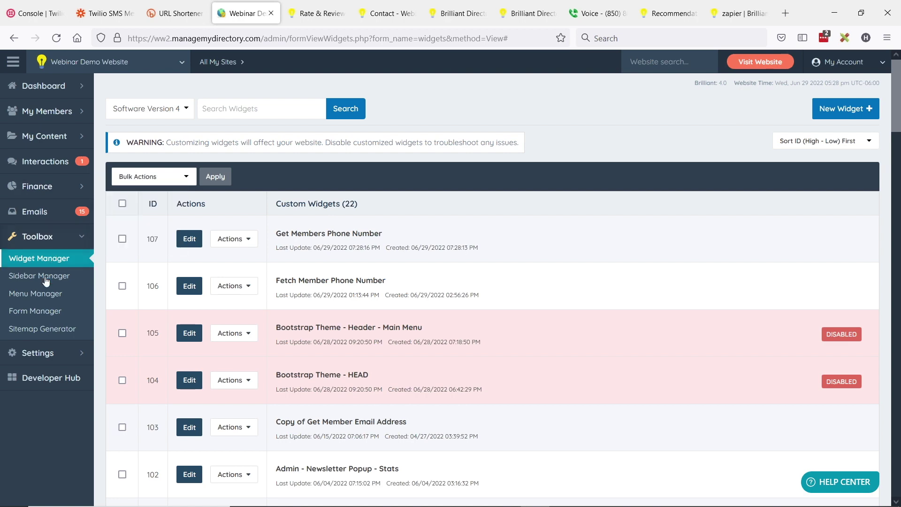
left_click(35, 293)
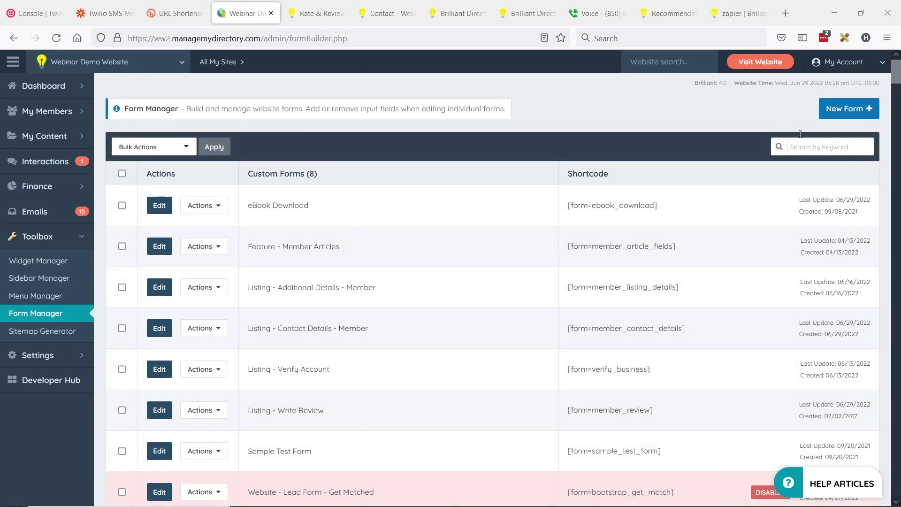
- Search the forms for "review" and paste the [widget=Get Members Phone Number] shortcode into the browser's search box
left_click(796, 148)
type("review")
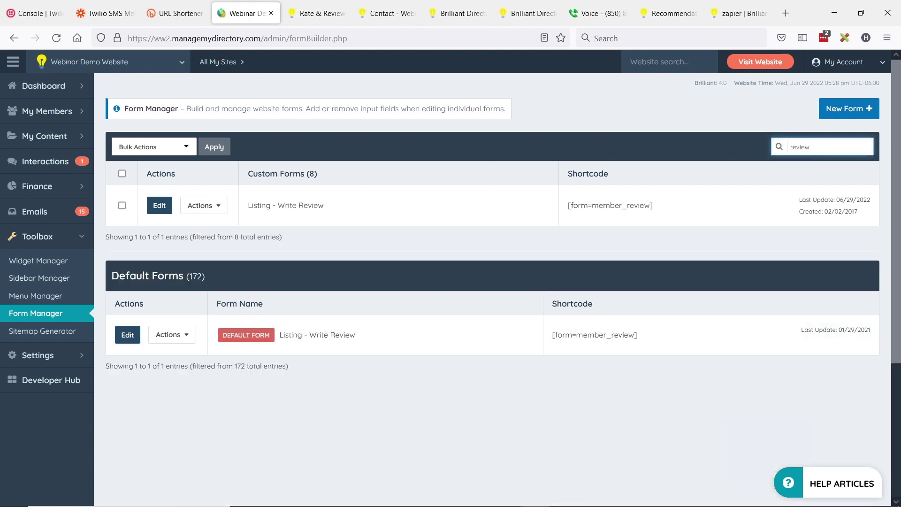
left_click(605, 38)
key("ctrl+v")
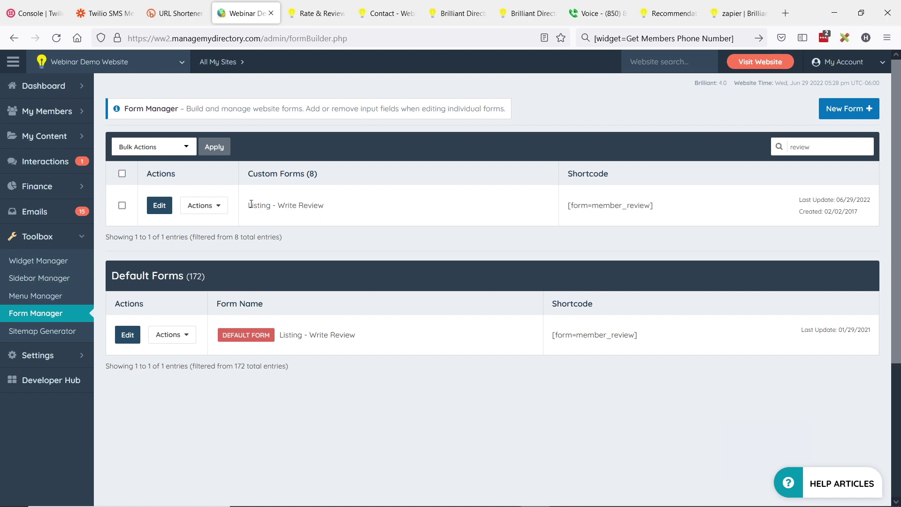
- Open the custom form Listing - Write Review for editing
left_click_drag(249, 206, 374, 208)
left_click(297, 452)
left_click(180, 335)
left_click(162, 210)
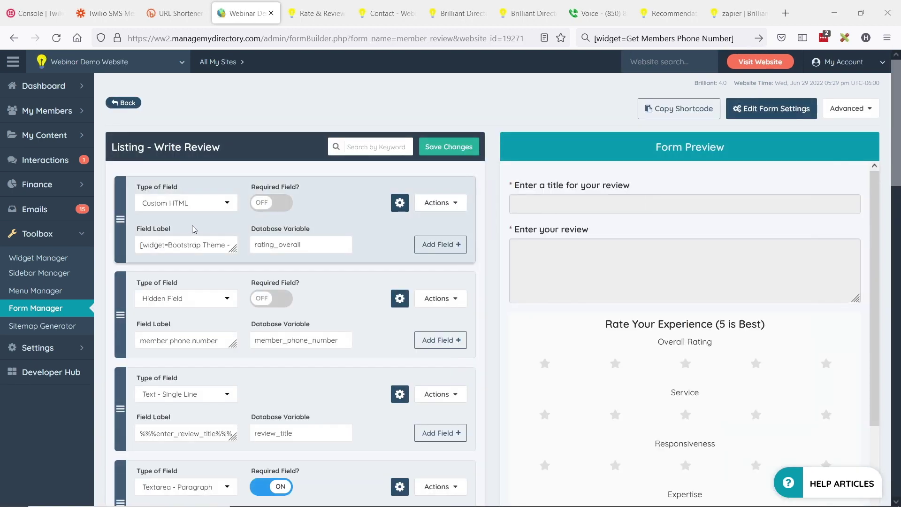
- Select the full [widget=Get Members Phone Number] shortcode in the browser's search box
scroll(165, 229, "down", 2)
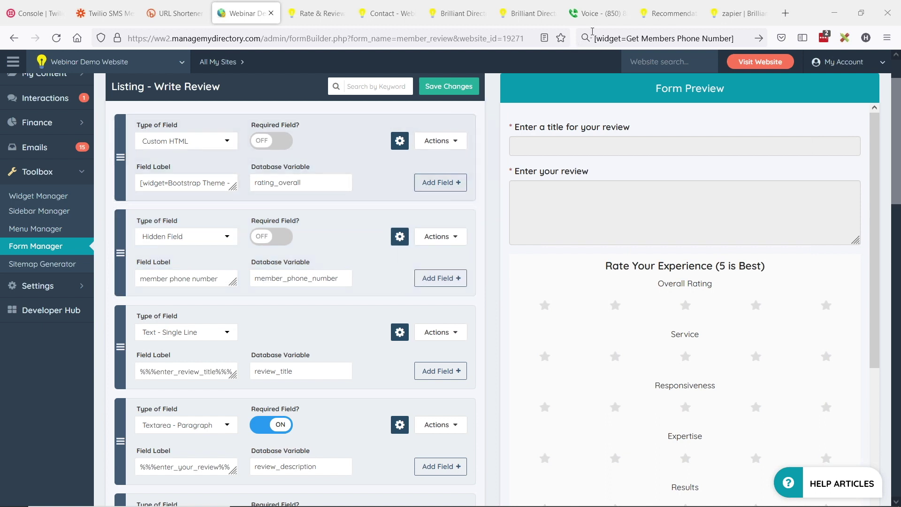
left_click(684, 44)
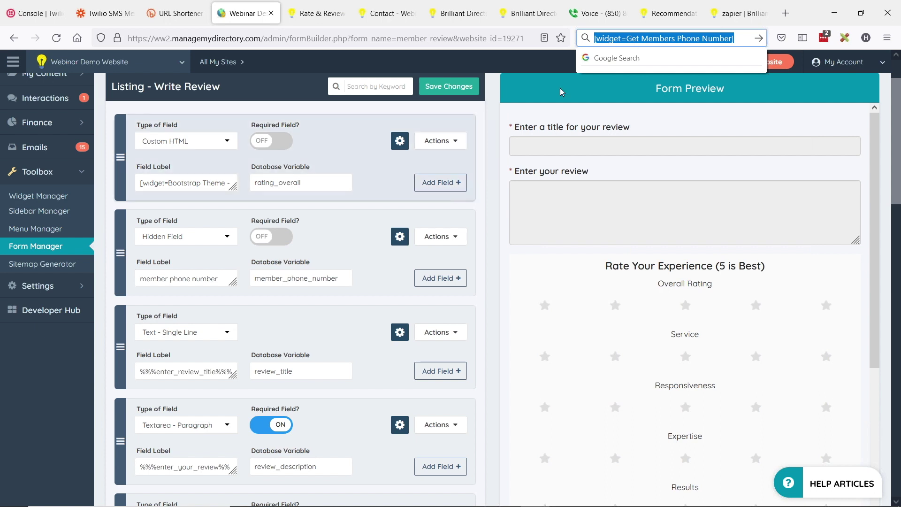
left_click(637, 39)
key("shift+End")
key("ctrl+a")
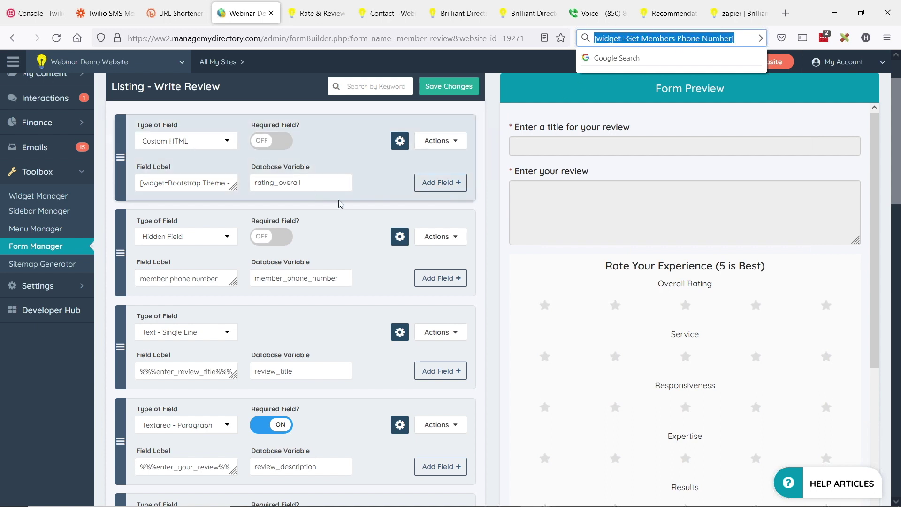
- Add a Hidden Field below the rating_overall field and label it "get member phone number"
scroll(342, 203, "up", 2)
left_click(455, 254)
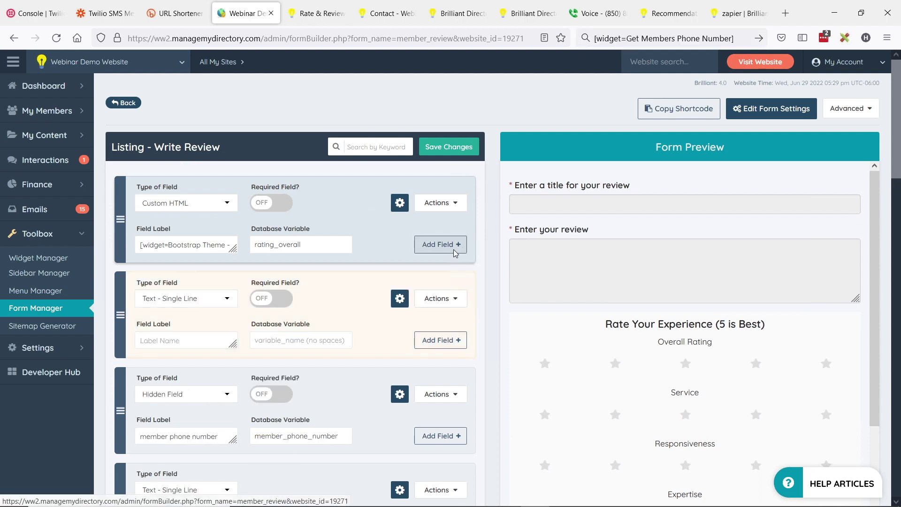
left_click(222, 299)
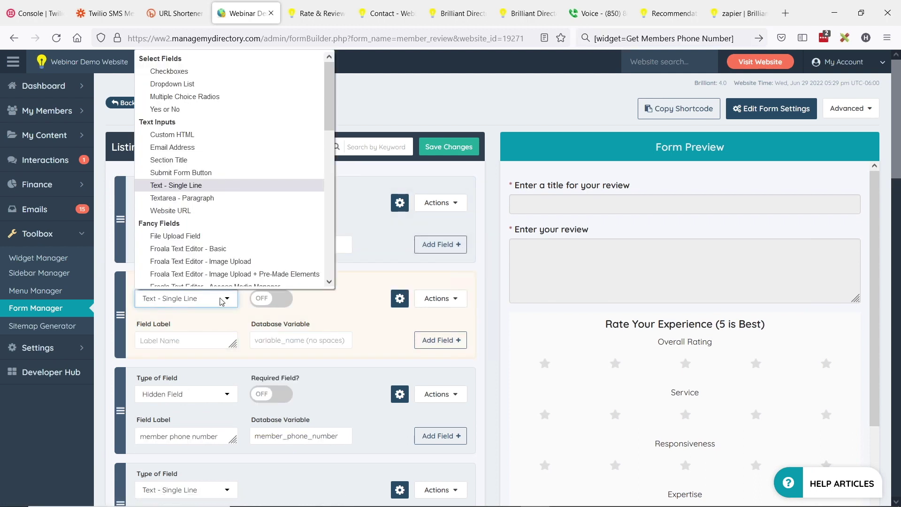
scroll(232, 192, "down", 2)
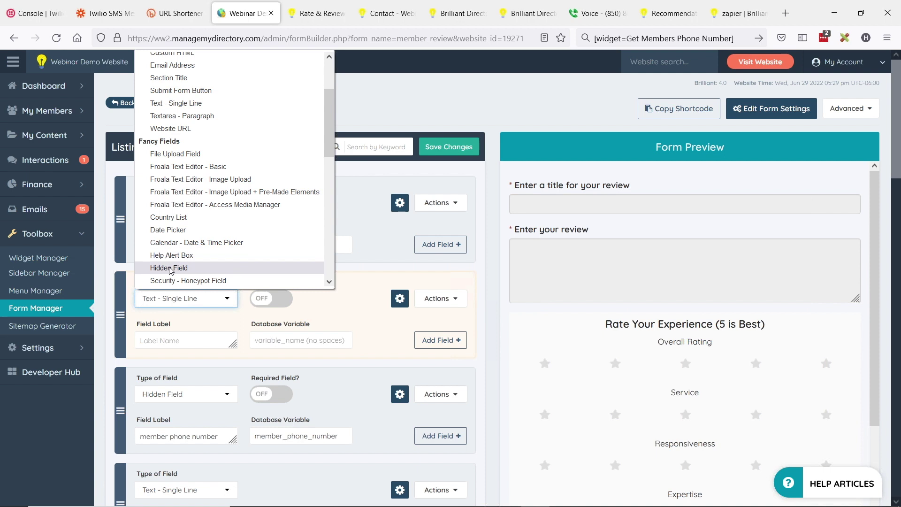
left_click(170, 270)
left_click(178, 338)
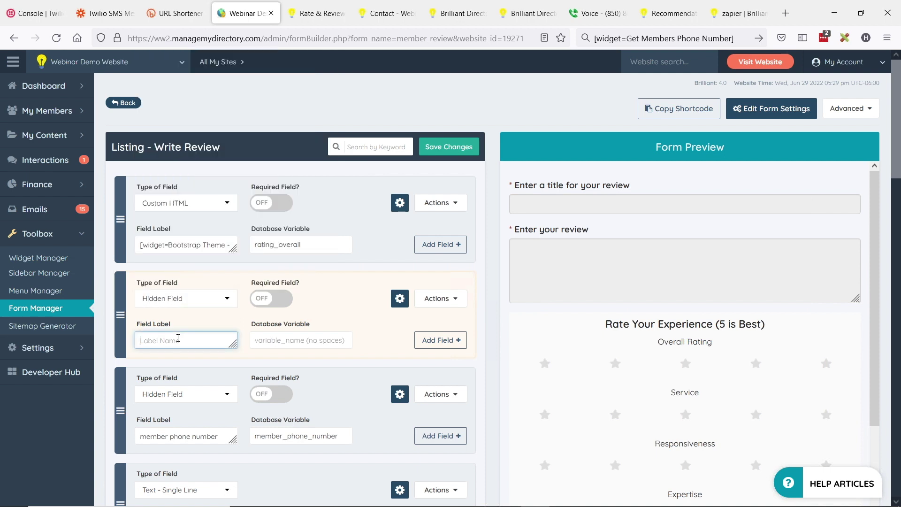
type("get")
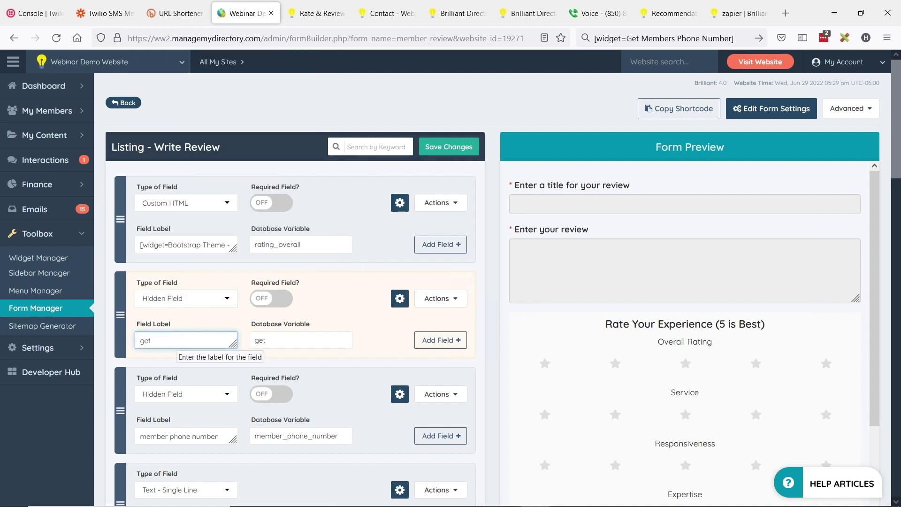
type(" member phone number")
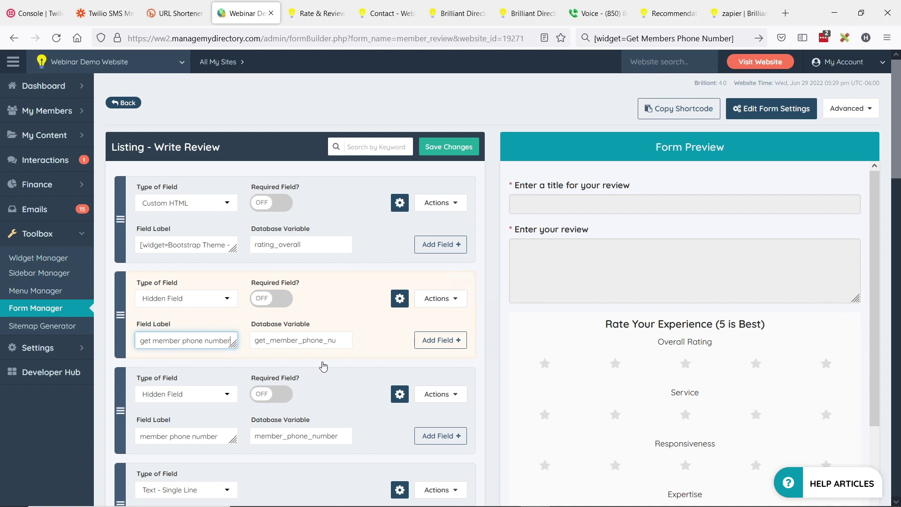
- Set the new hidden field's default value to [widget=Get Members Phone Number] and save the form
left_click(400, 299)
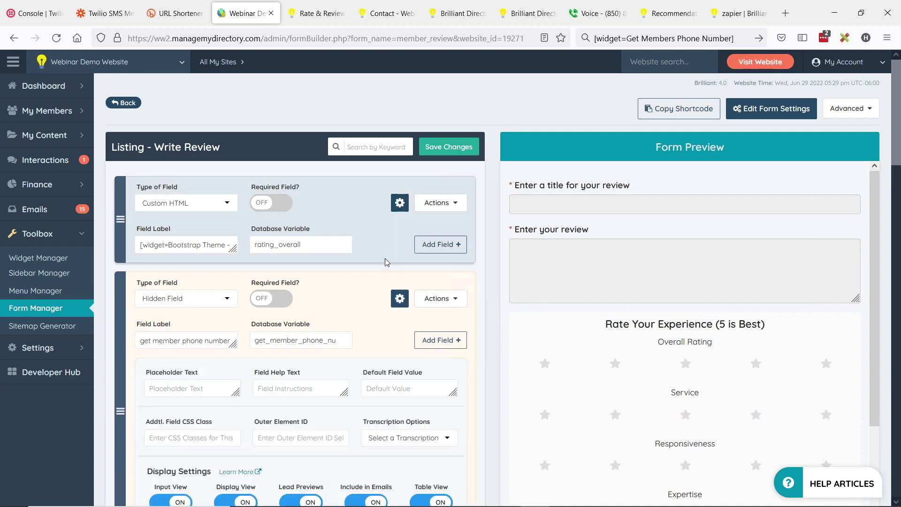
scroll(385, 258, "down", 1)
left_click_drag(453, 331, 454, 364)
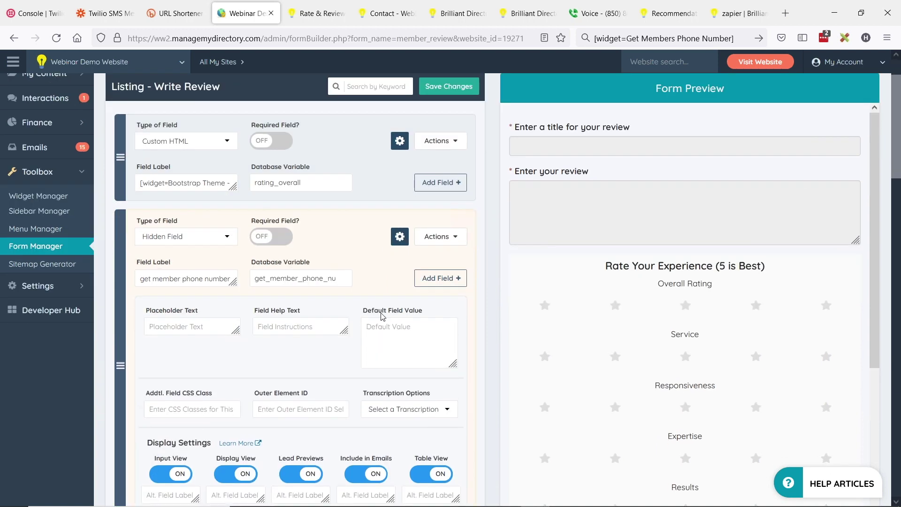
left_click(388, 328)
key("ctrl+v")
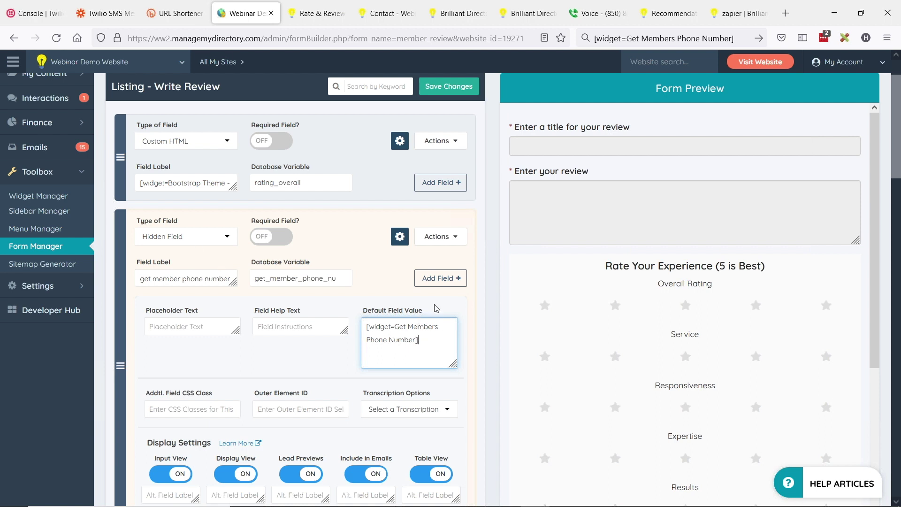
scroll(428, 296, "down", 1)
scroll(428, 296, "up", 3)
left_click(457, 148)
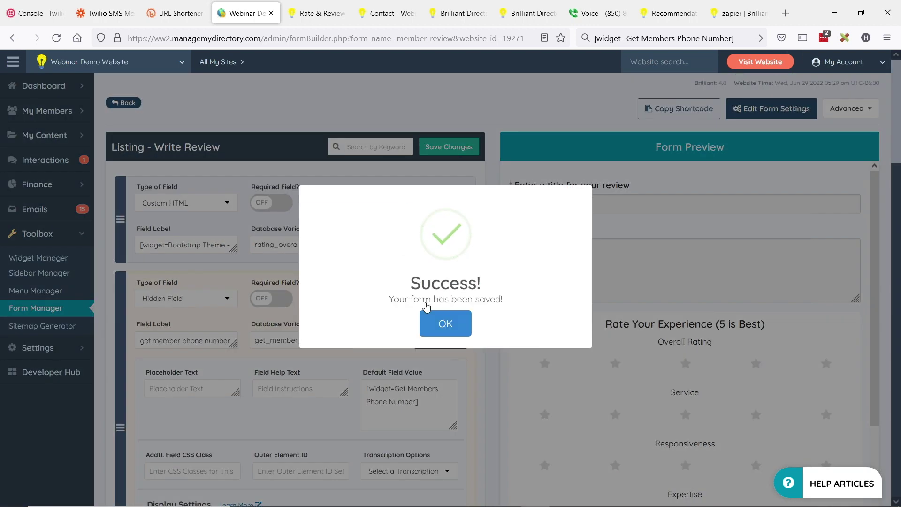
left_click(429, 317)
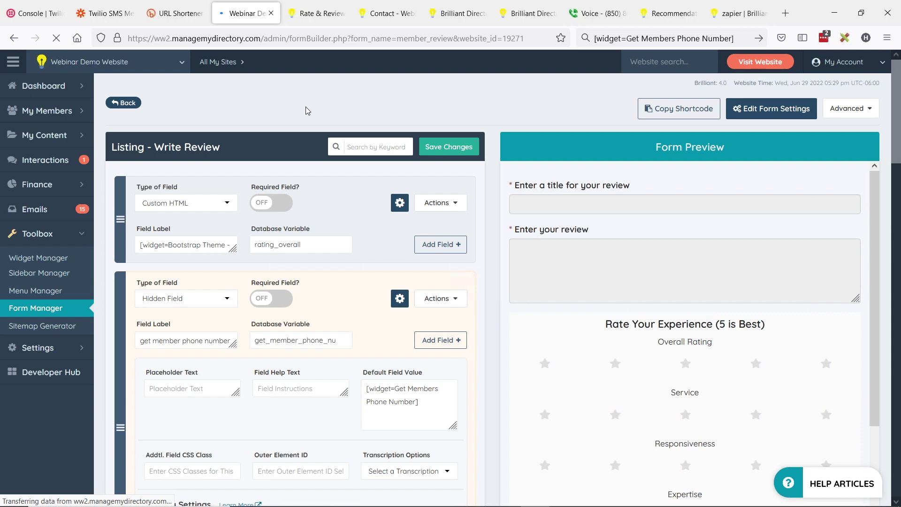
- Inspect the live Write a Review page's HTML and check the values of the hidden get_member_phone_nu and member_phone_number inputs
scroll(201, 337, "down", 2)
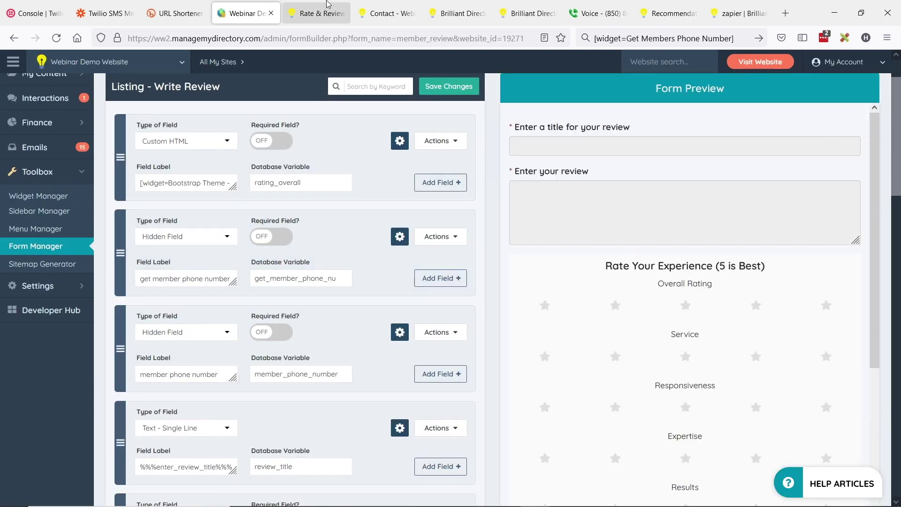
left_click(319, 13)
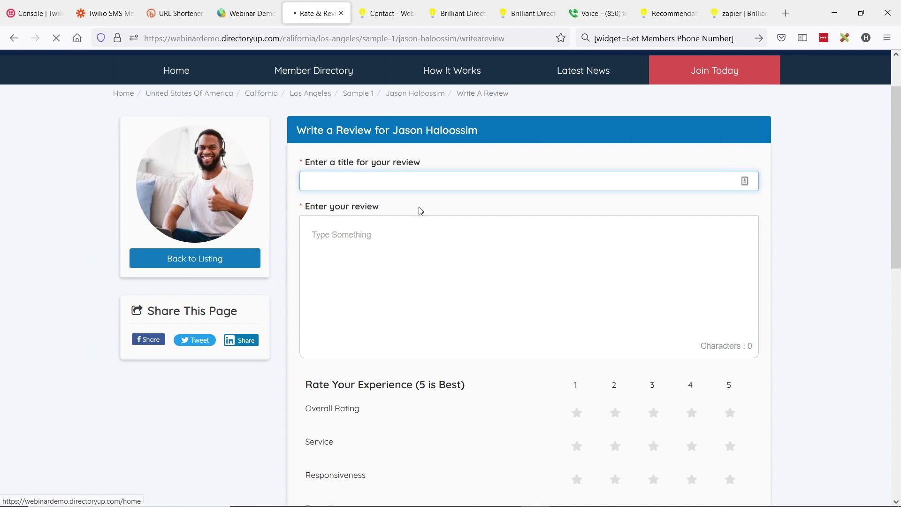
right_click(320, 186)
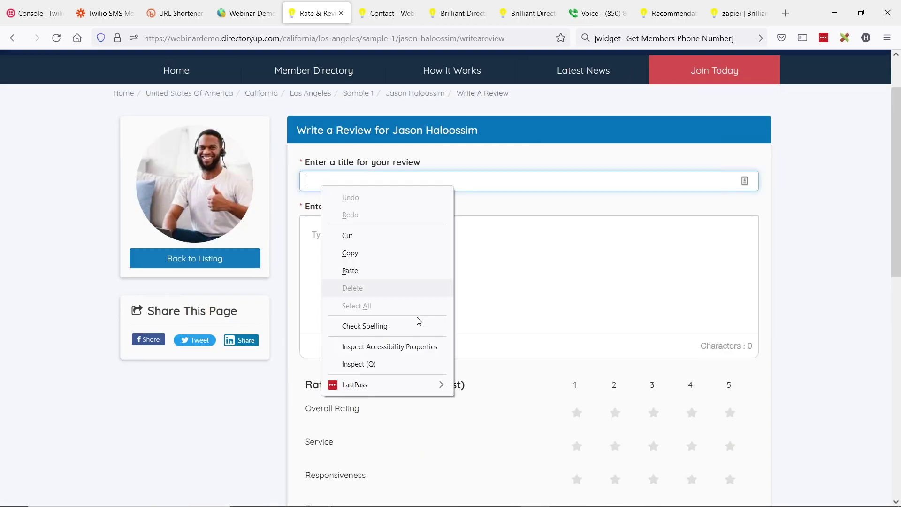
left_click(379, 364)
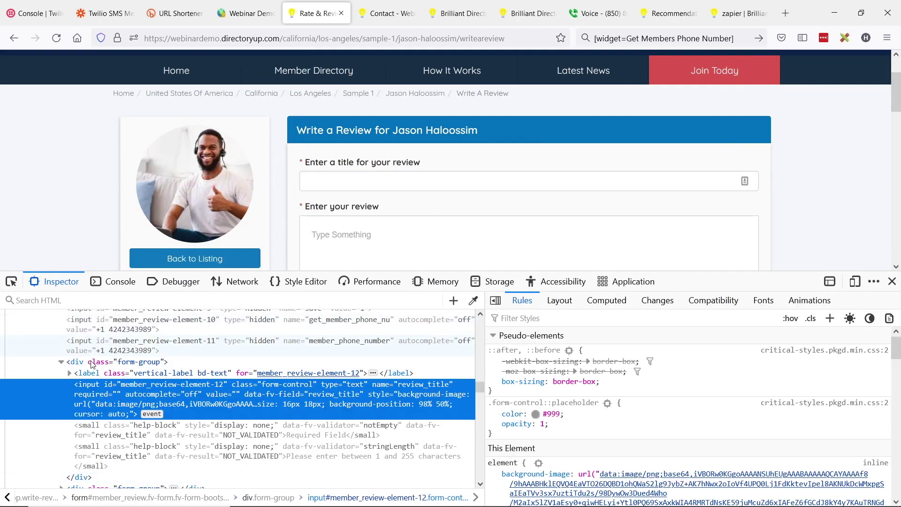
scroll(349, 397, "up", 2)
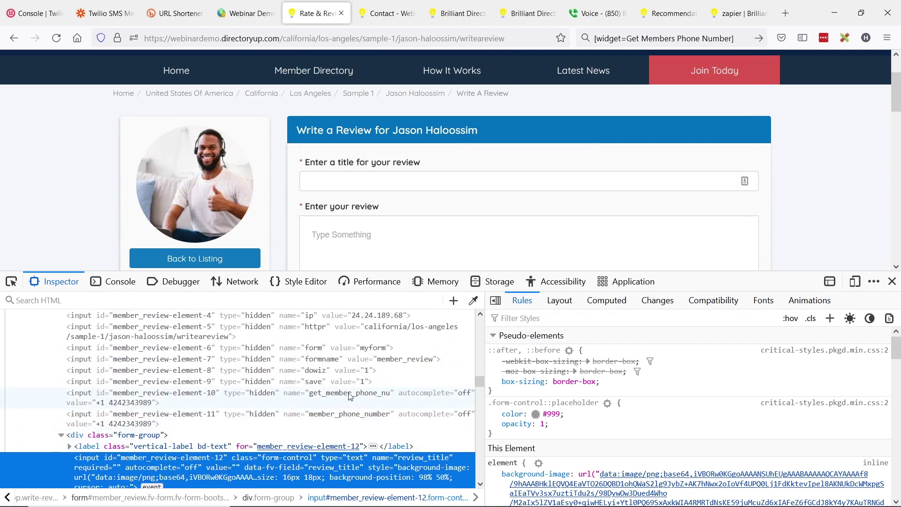
left_click(350, 397)
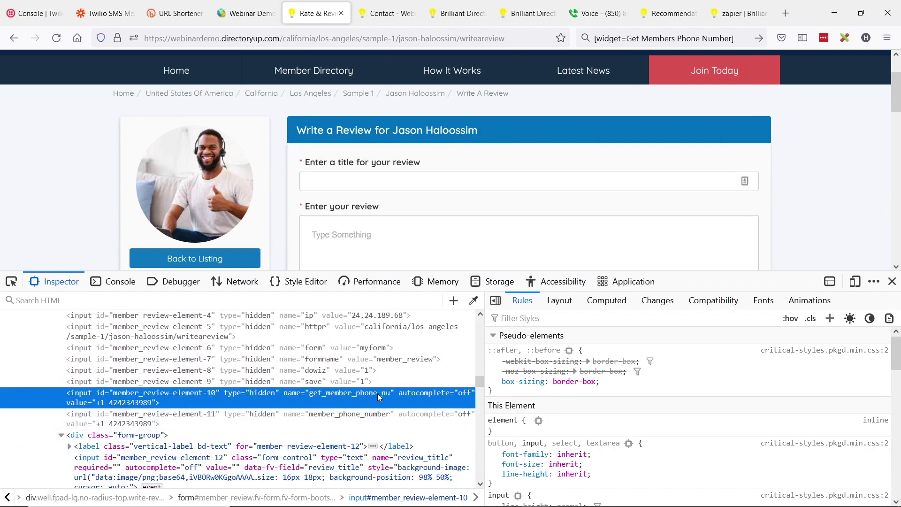
double_click(108, 403)
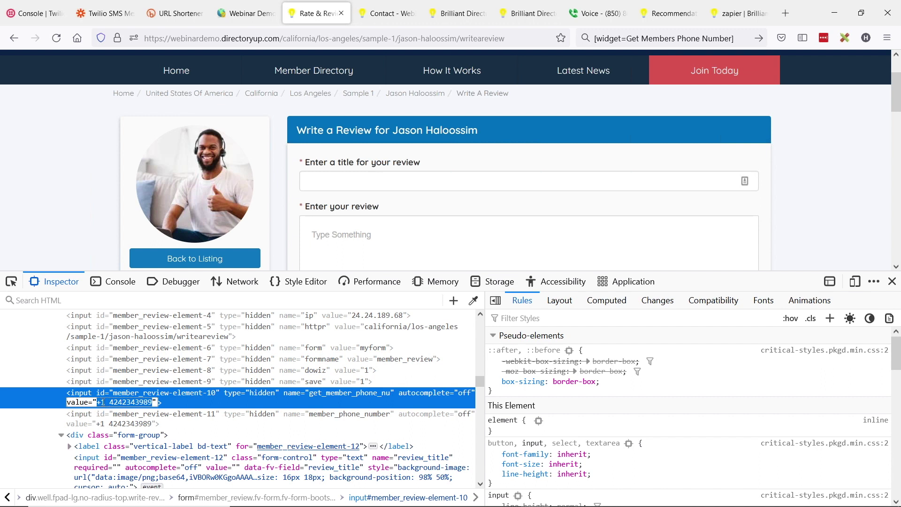
left_click(133, 420)
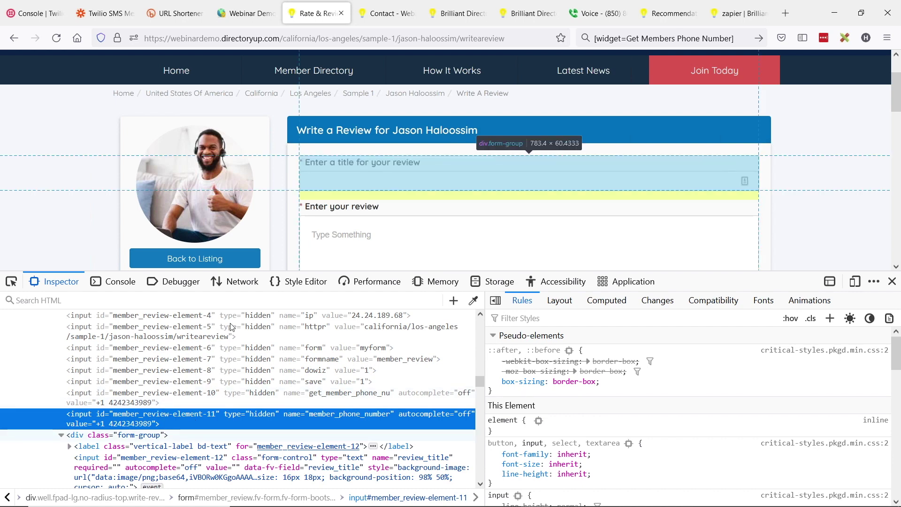
- Delete the duplicate "get member phone number" hidden field from the Write Review form and save the form
left_click(246, 13)
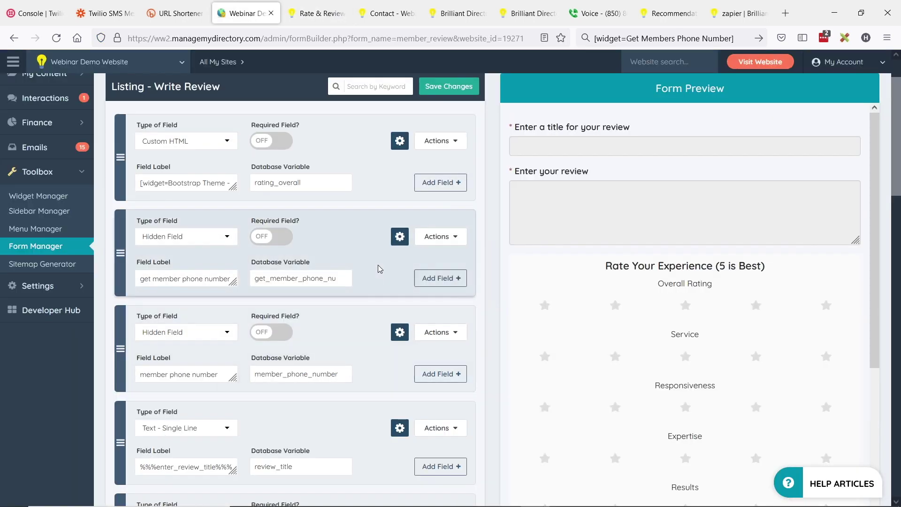
left_click(438, 237)
left_click(412, 288)
left_click(501, 298)
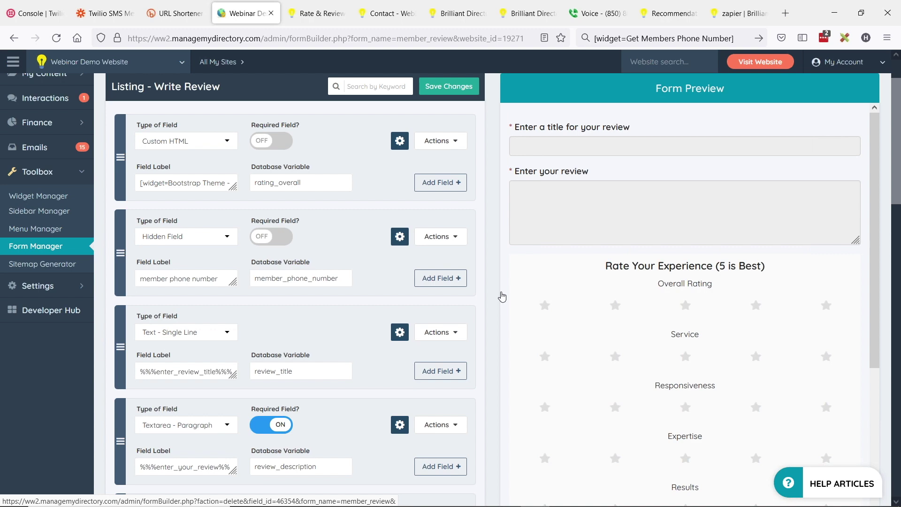
left_click(459, 92)
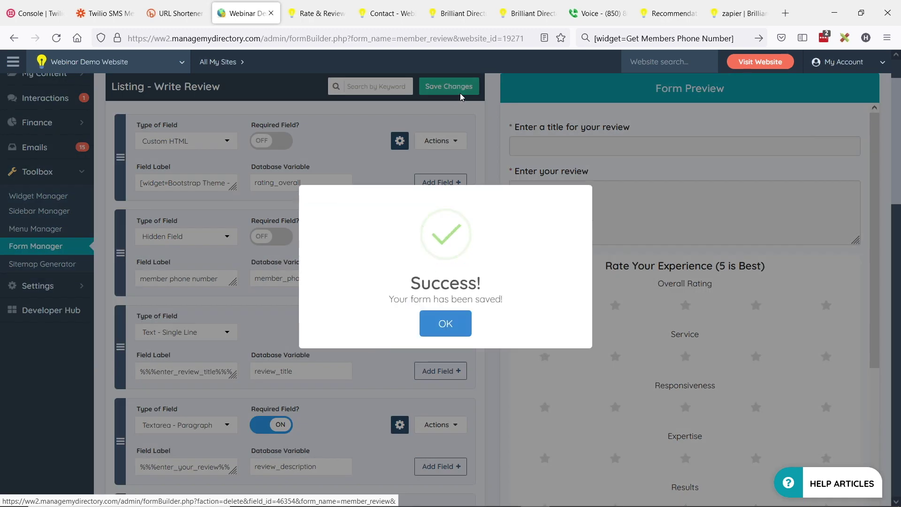
left_click(456, 323)
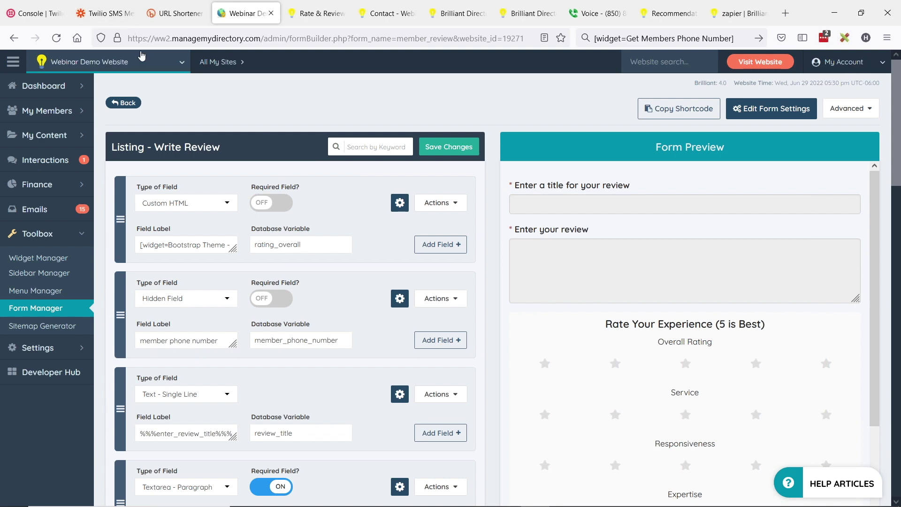
- Switch to the Twilio Console and highlight the twilio.com domain in its web address
left_click(105, 15)
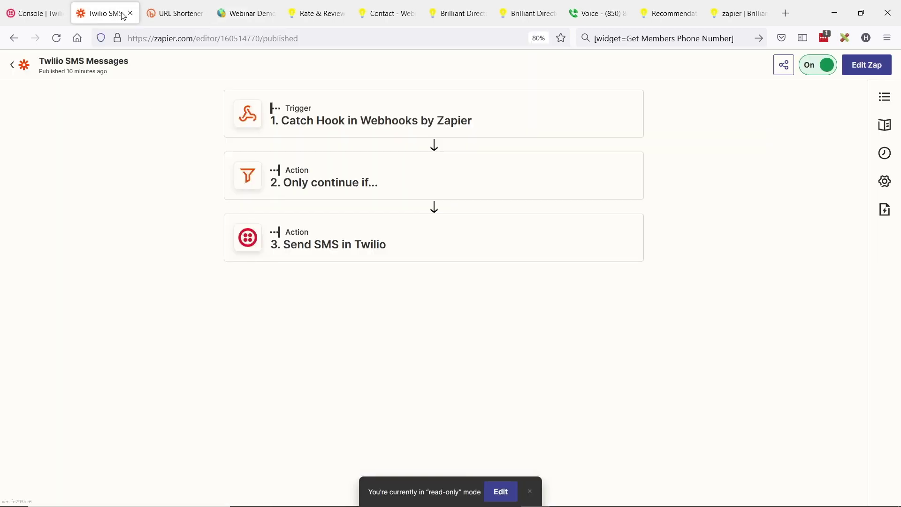
left_click(183, 13)
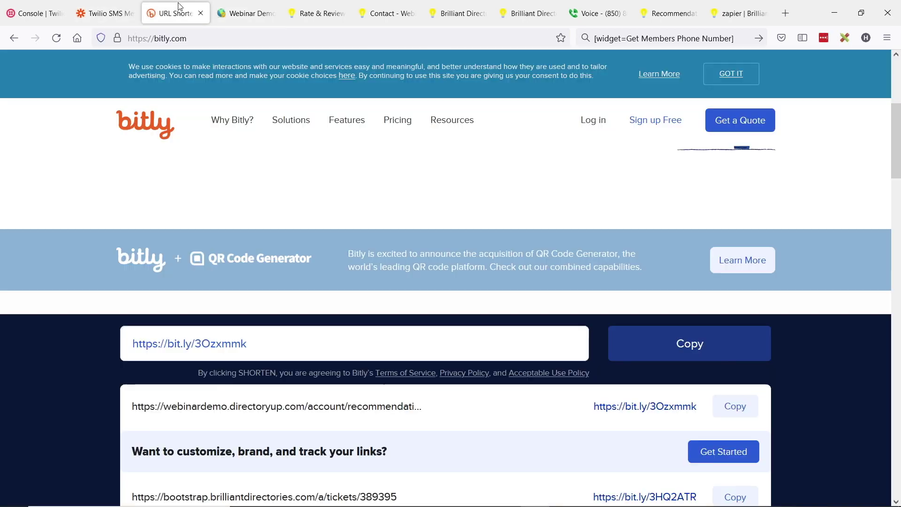
left_click(33, 13)
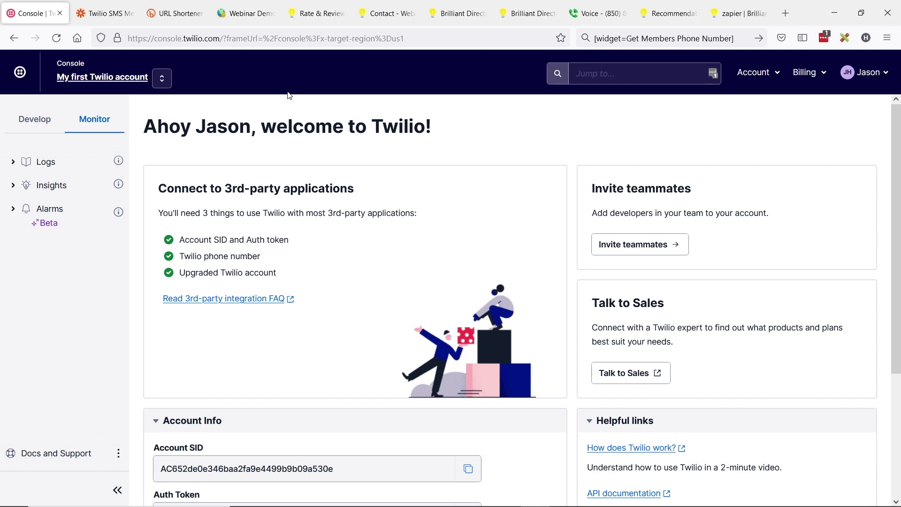
double_click(221, 38)
left_click(782, 380)
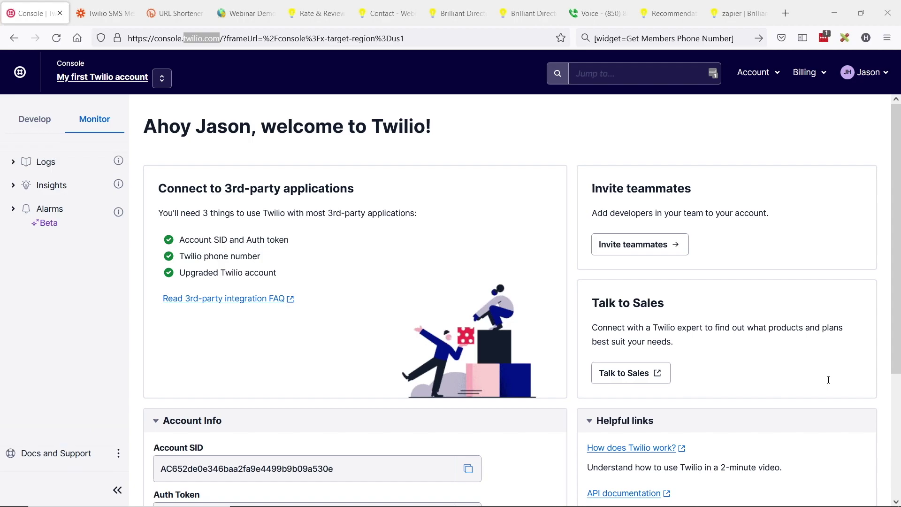
- Review the SMS alert setup outline in the presentation and return to the Twilio Console
key("alt+Tab")
key("alt+Tab")
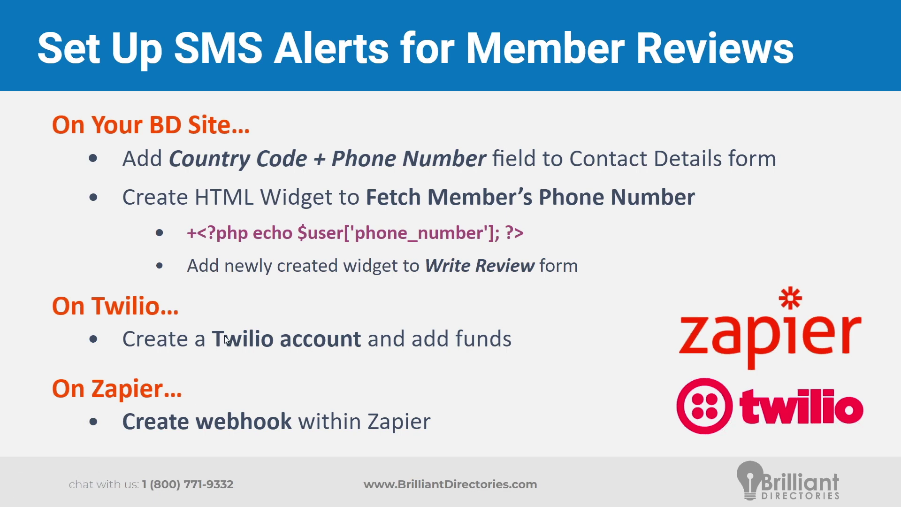
key("alt+Tab")
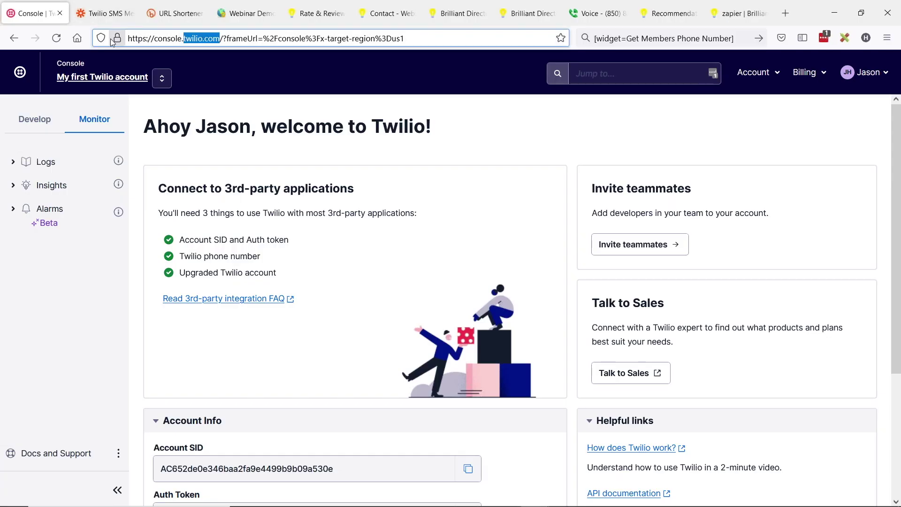
- Switch to the Twilio SMS Messages Zap in Zapier and inspect all step details of the Catch Hook trigger
left_click(103, 13)
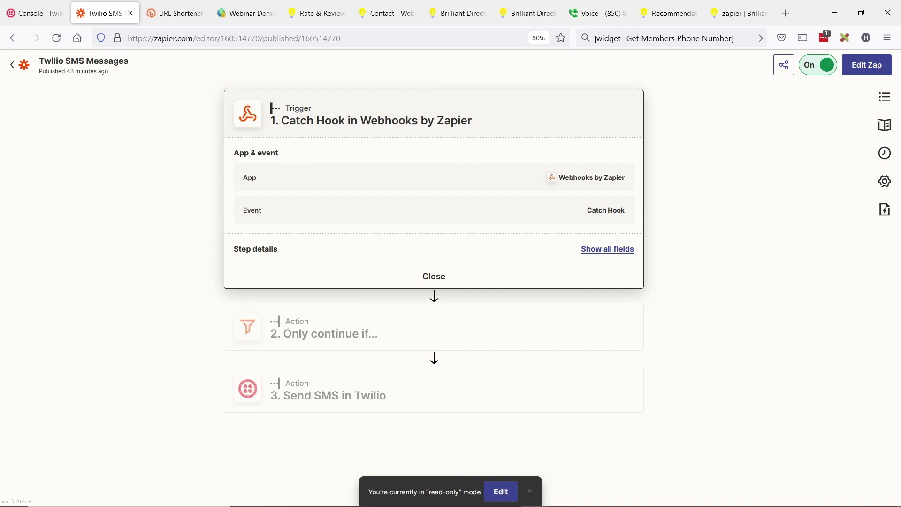
left_click(611, 249)
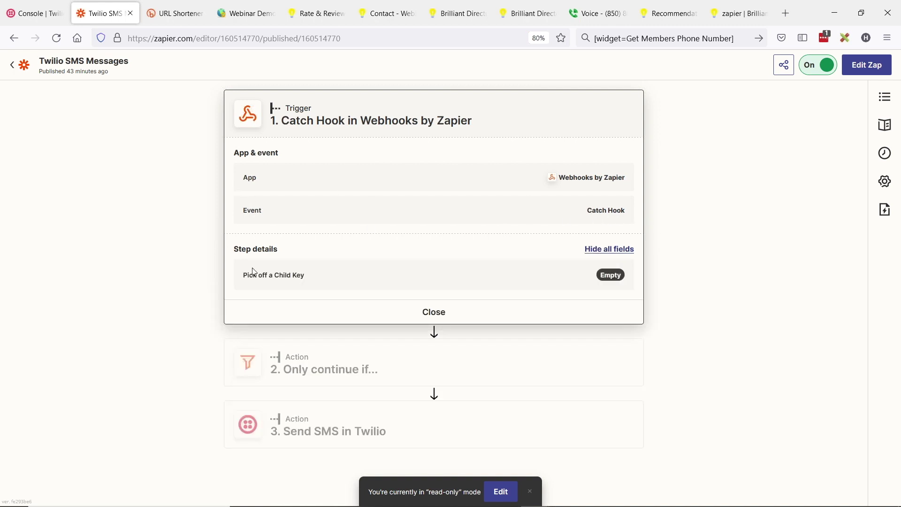
left_click(433, 311)
left_click(410, 129)
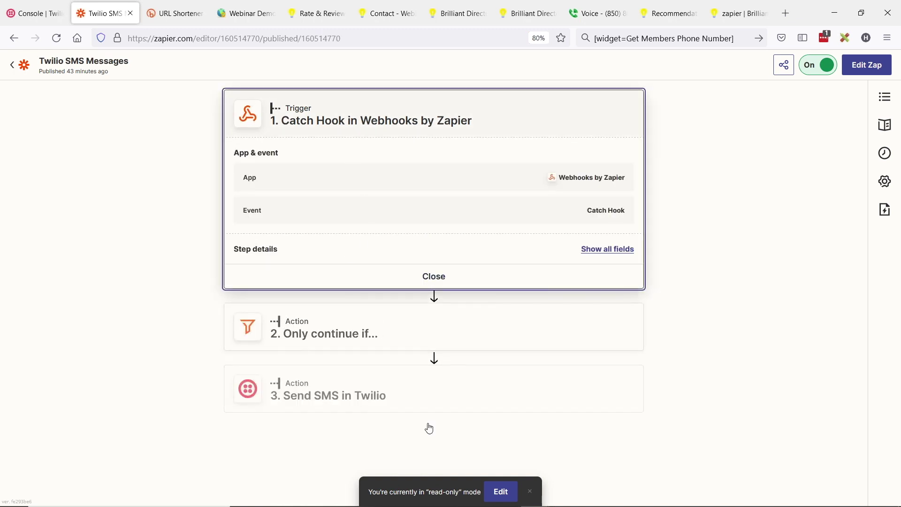
- Put the Zap into edit mode and choose Catch Hook as the trigger's event, continuing to the trigger setup
left_click(501, 491)
left_click(317, 150)
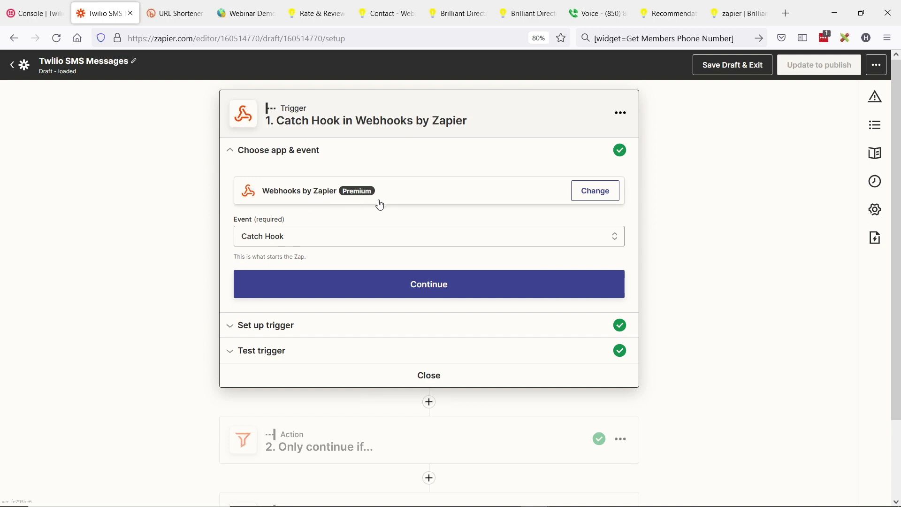
left_click(312, 237)
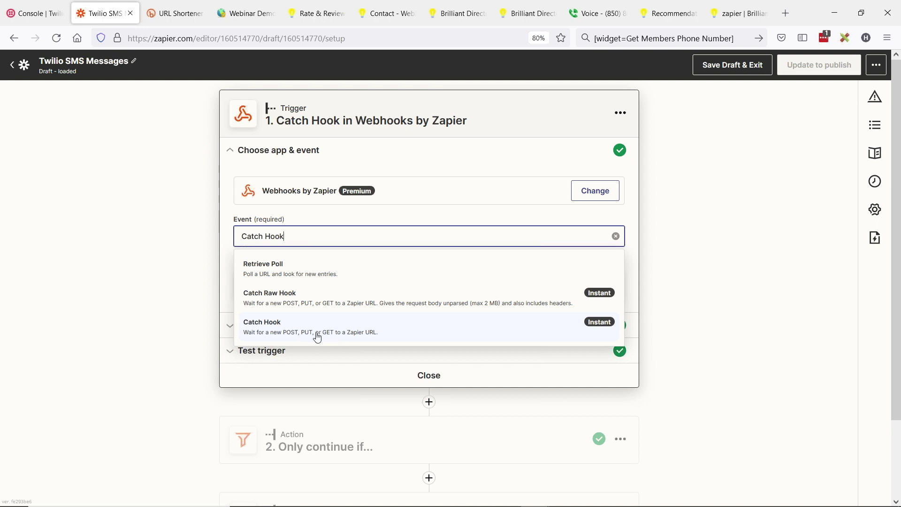
left_click(317, 338)
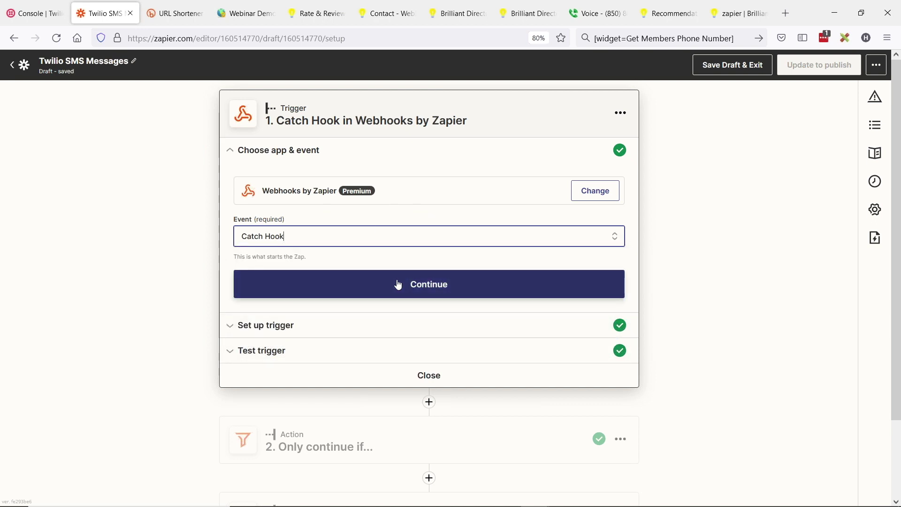
left_click(381, 282)
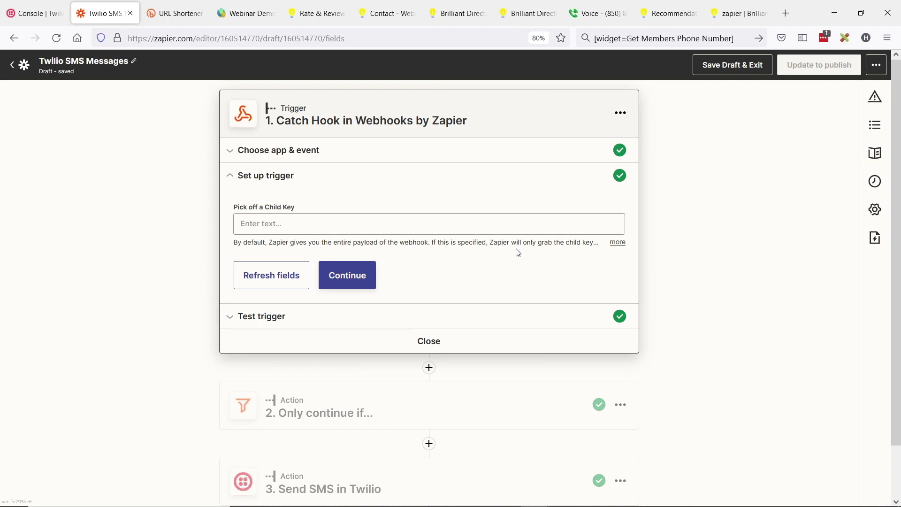
- Read the full Child Key explanation, leave that field empty and copy the Zap's webhook URL from the trigger test
left_click(616, 243)
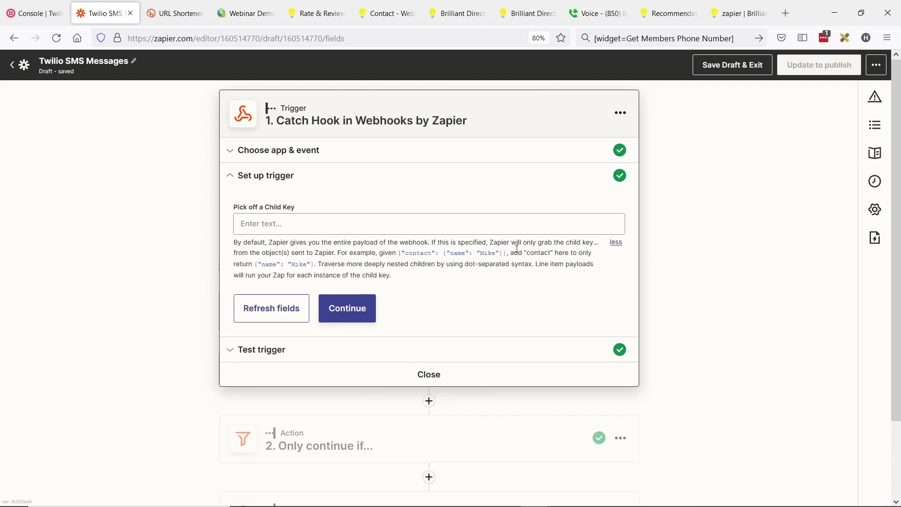
left_click(350, 312)
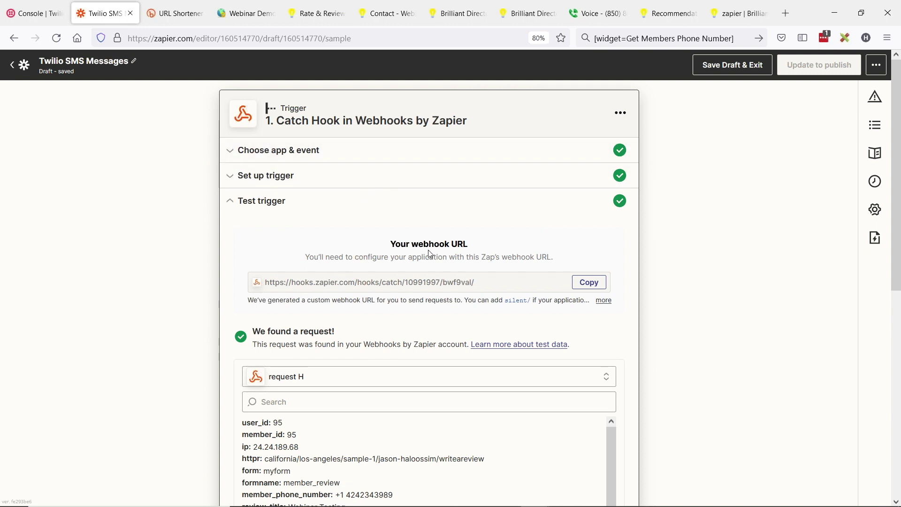
left_click(589, 283)
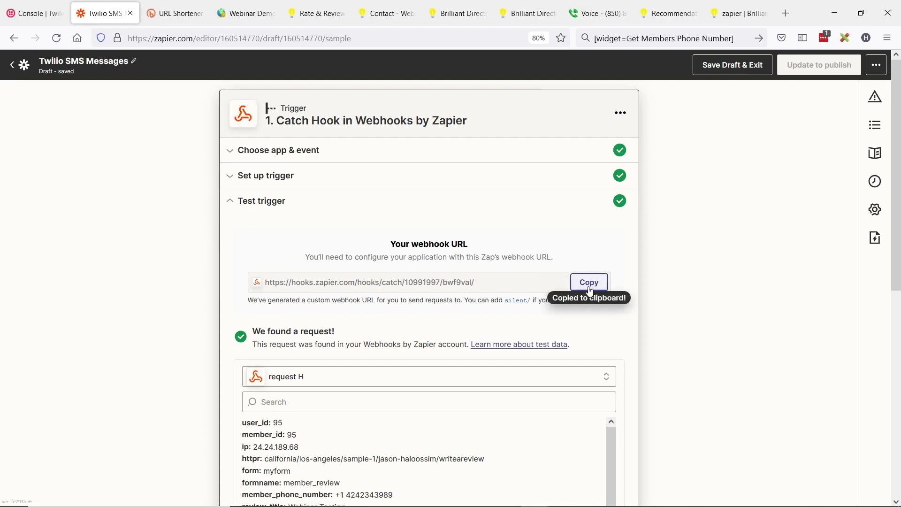
- Switch to the directory's admin site and open the Webhooks settings from the Developer Hub
left_click(239, 14)
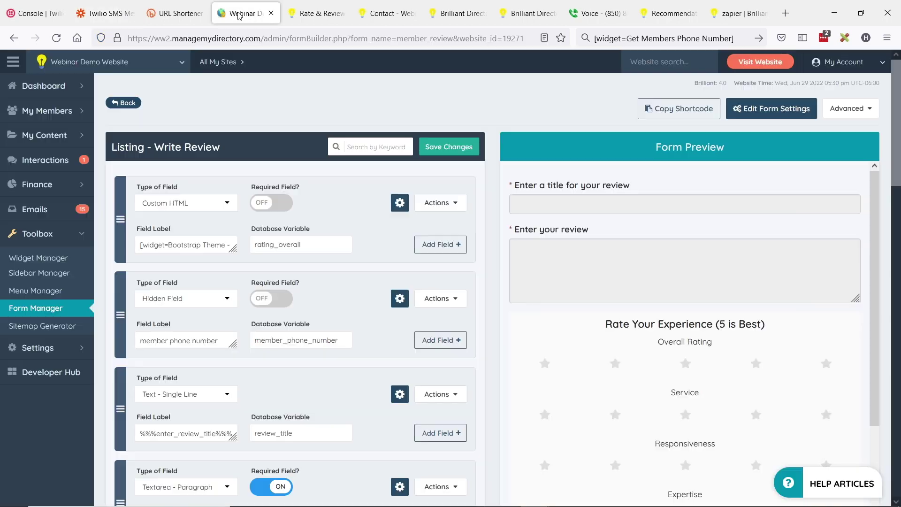
left_click(57, 374)
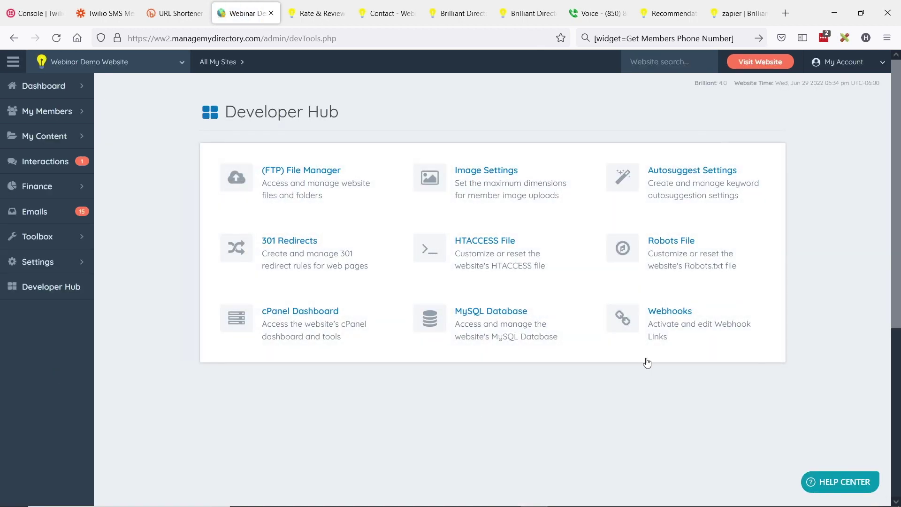
left_click(624, 320)
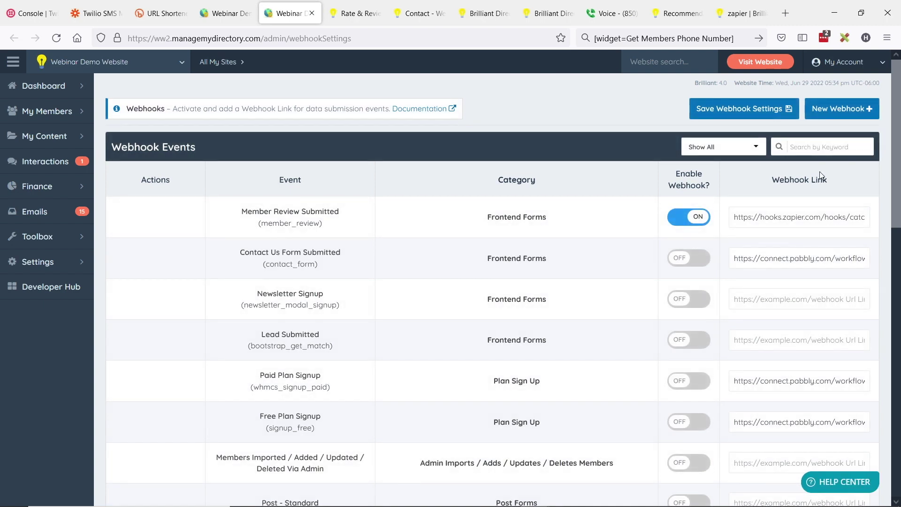
- Find the Member Review Submitted event by searching "review" and replace its webhook link with the copied Zapier URL
left_click(821, 147)
type("revi")
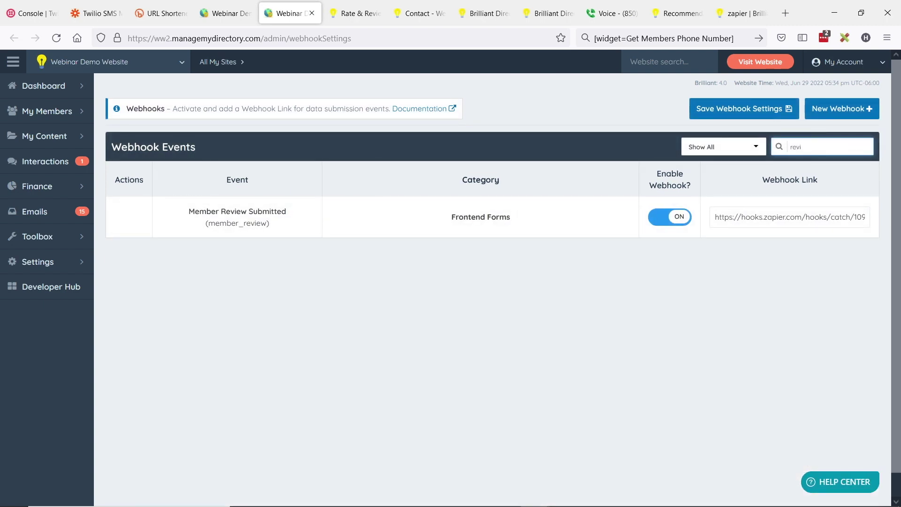
type("ew")
triple_click(776, 217)
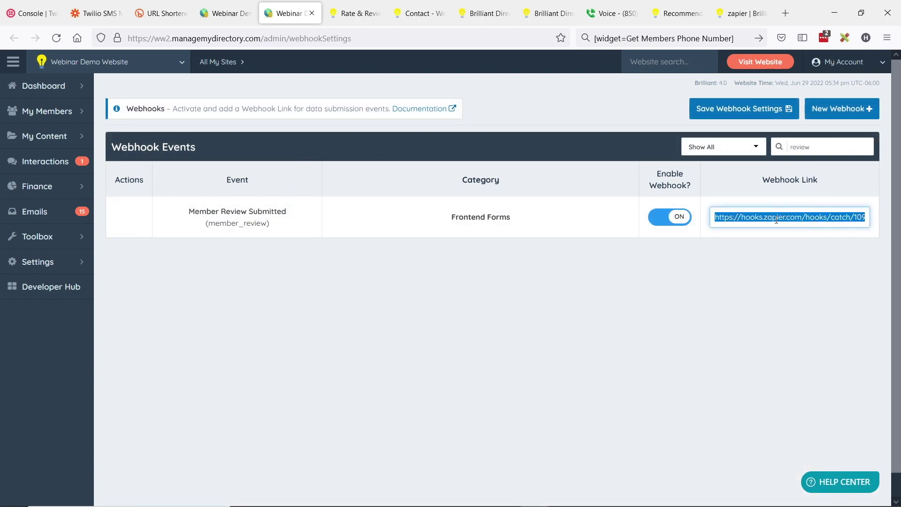
key("ctrl+v")
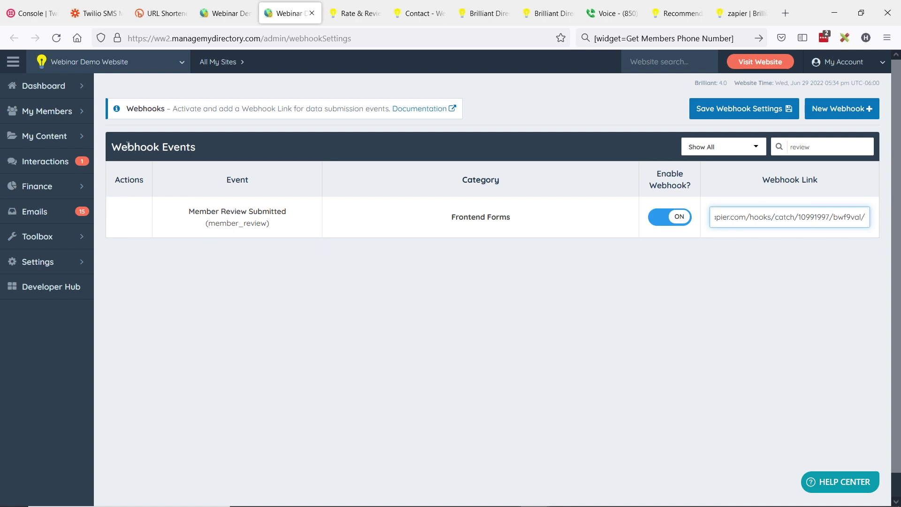
left_click_drag(127, 147, 215, 153)
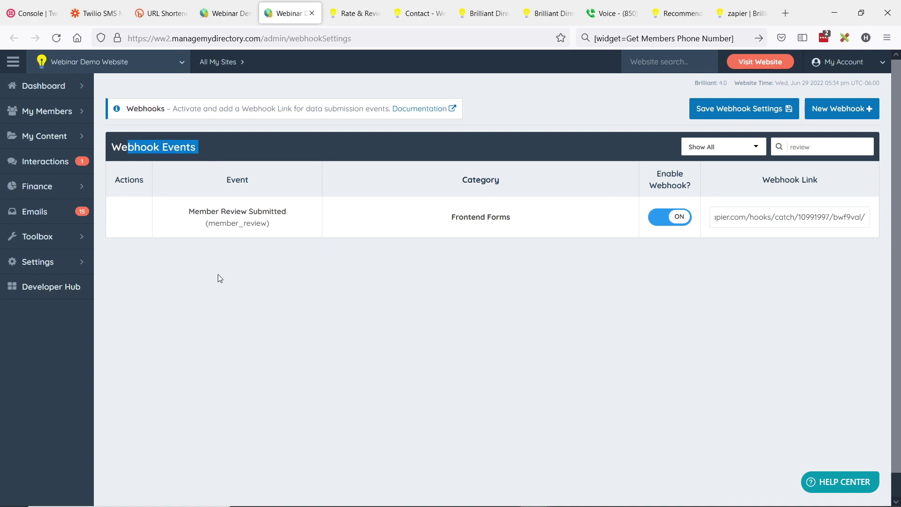
- Return to the Zap, examine the data fields of sample request H and check the received review alerts in Google Voice
left_click(95, 13)
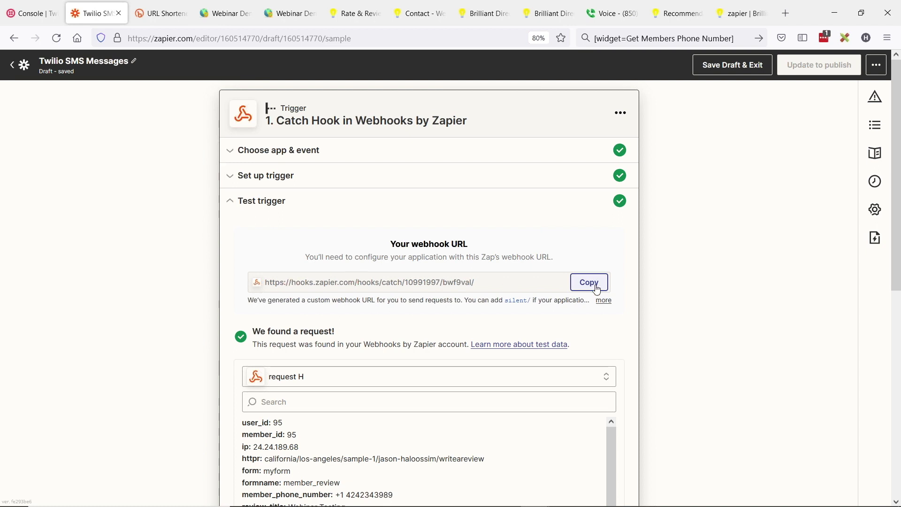
scroll(413, 242, "down", 1)
scroll(415, 245, "down", 1)
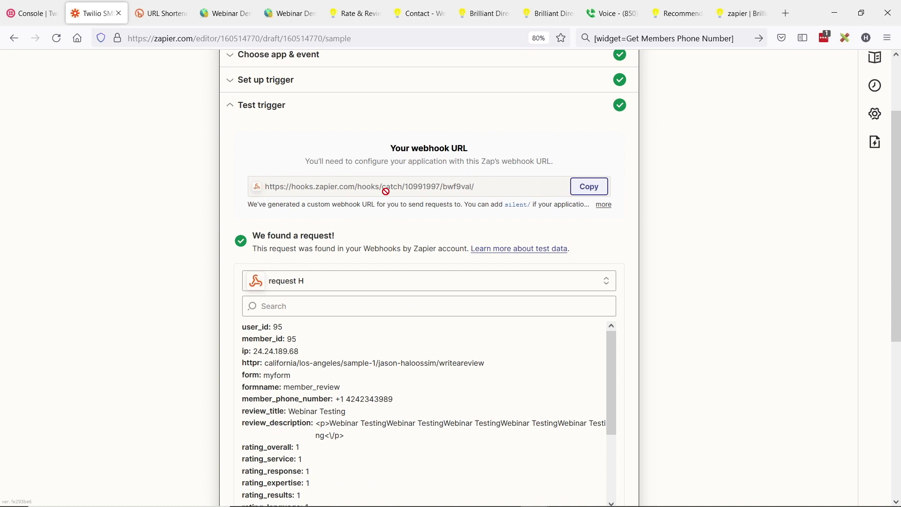
scroll(409, 172, "down", 2)
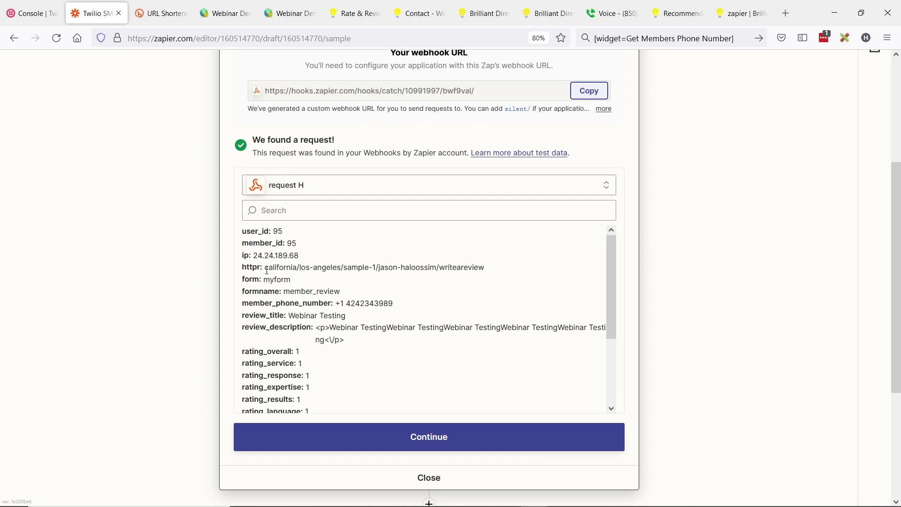
scroll(328, 277, "down", 2)
left_click_drag(283, 298, 302, 310)
scroll(348, 378, "down", 2)
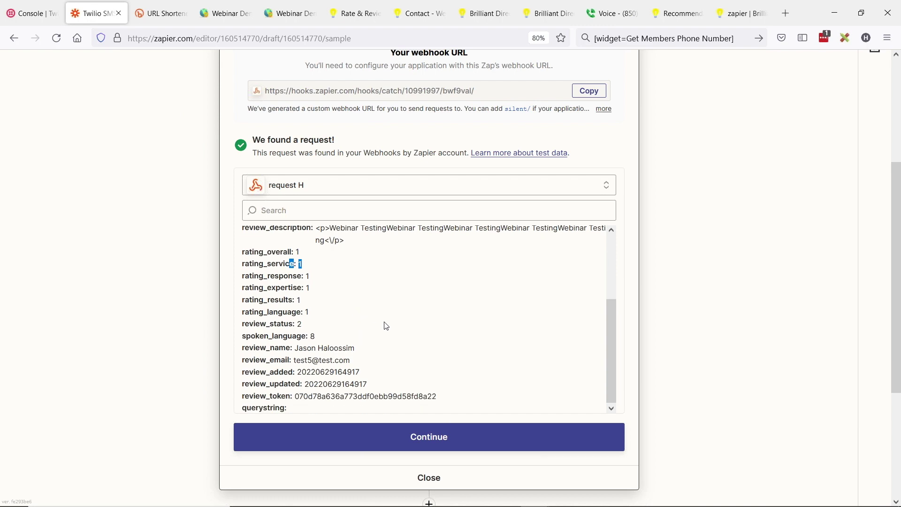
scroll(384, 324, "down", 1)
left_click(610, 14)
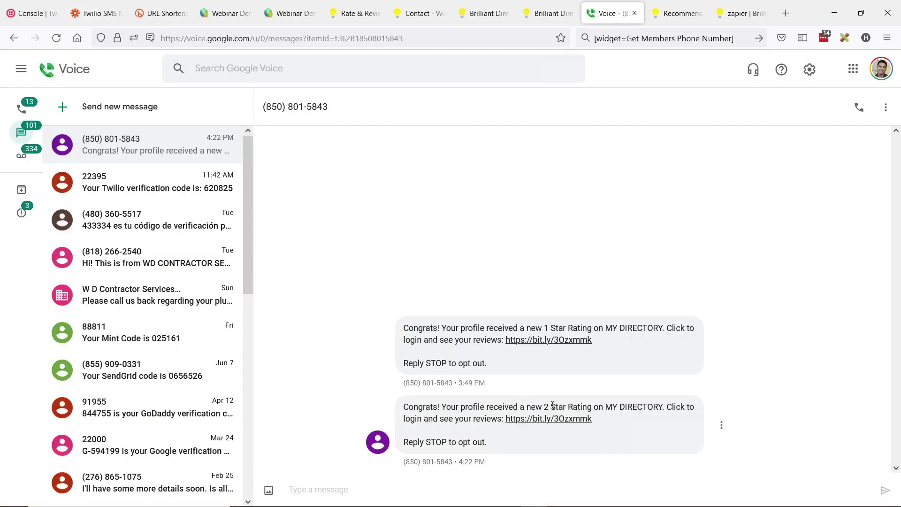
left_click(93, 13)
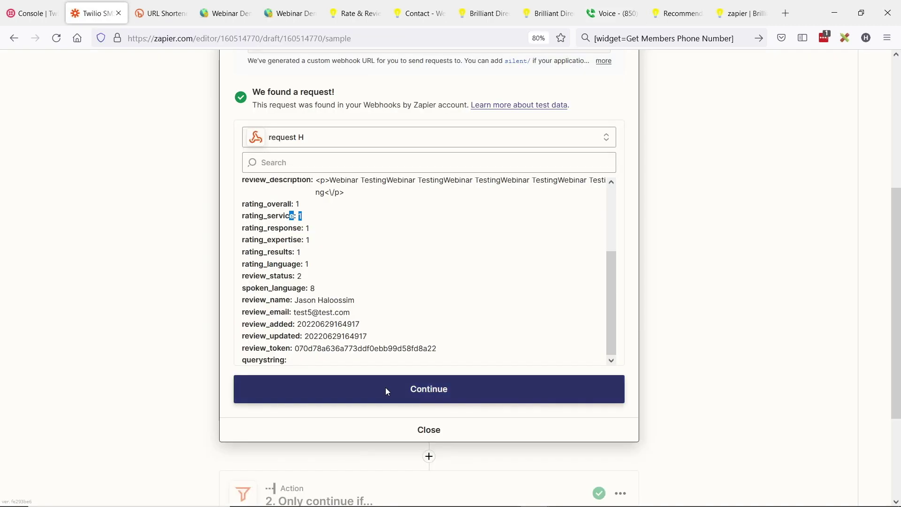
- Load more sample requests, select request I as the trigger's test data, check its fields and close the trigger
left_click(312, 140)
left_click(428, 357)
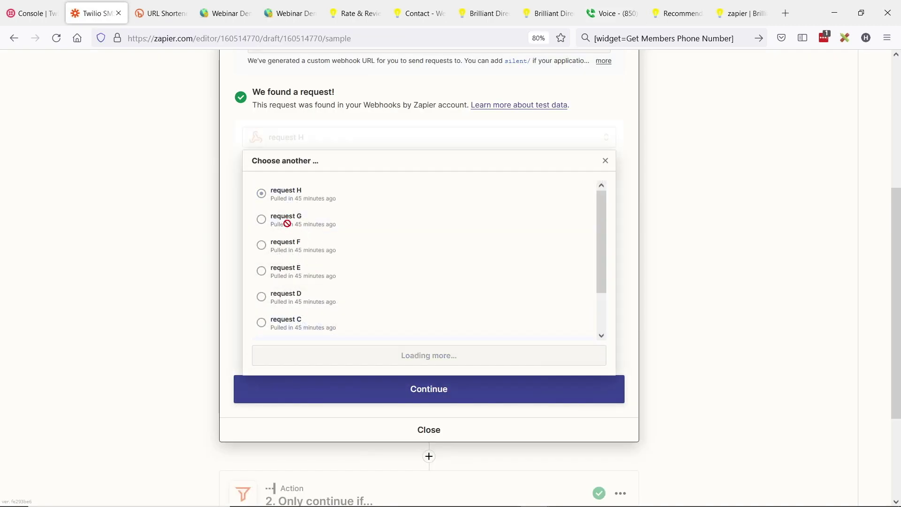
left_click(265, 246)
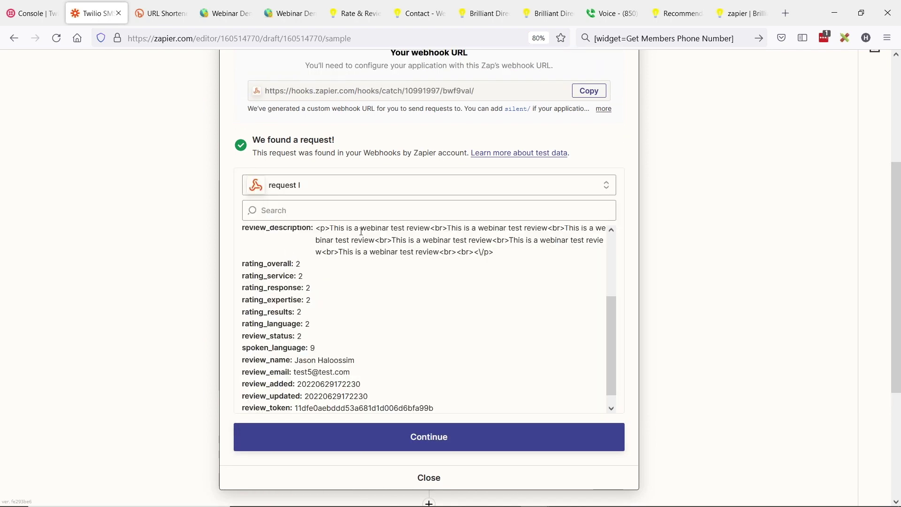
scroll(384, 275, "up", 3)
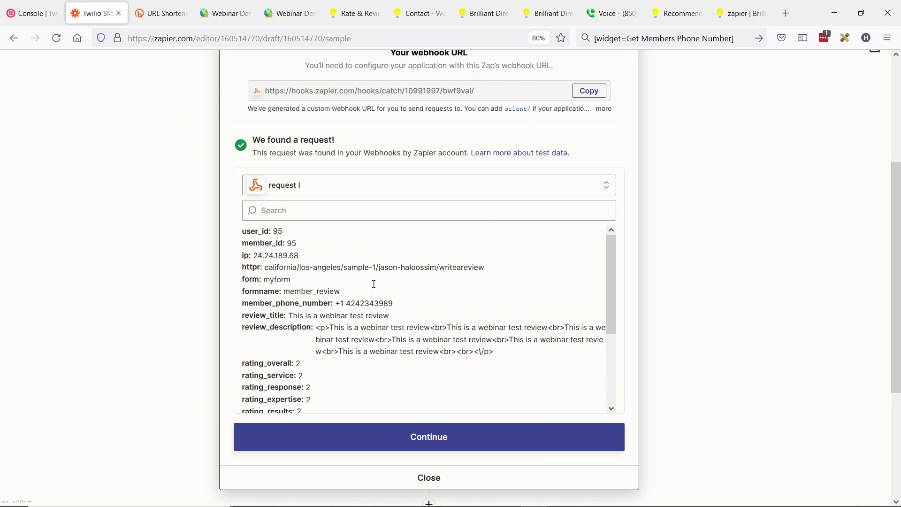
scroll(402, 182, "down", 1)
scroll(375, 232, "down", 3)
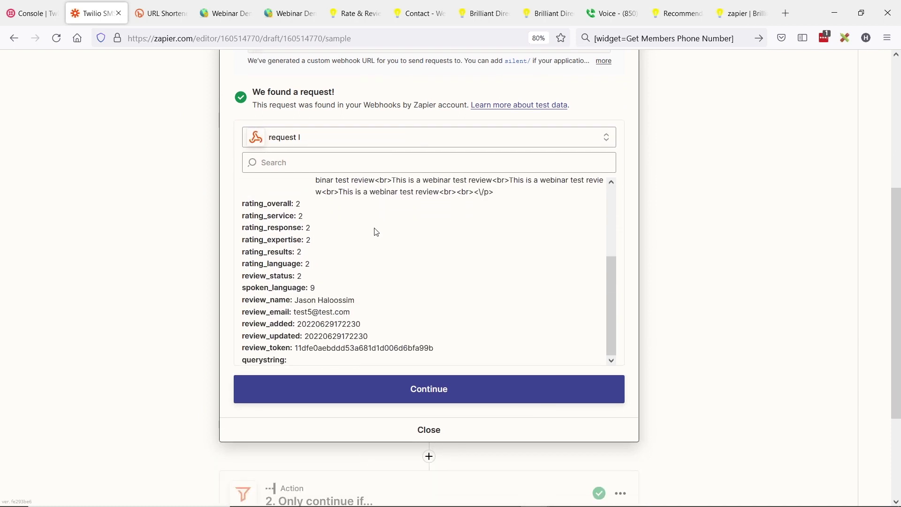
left_click(429, 430)
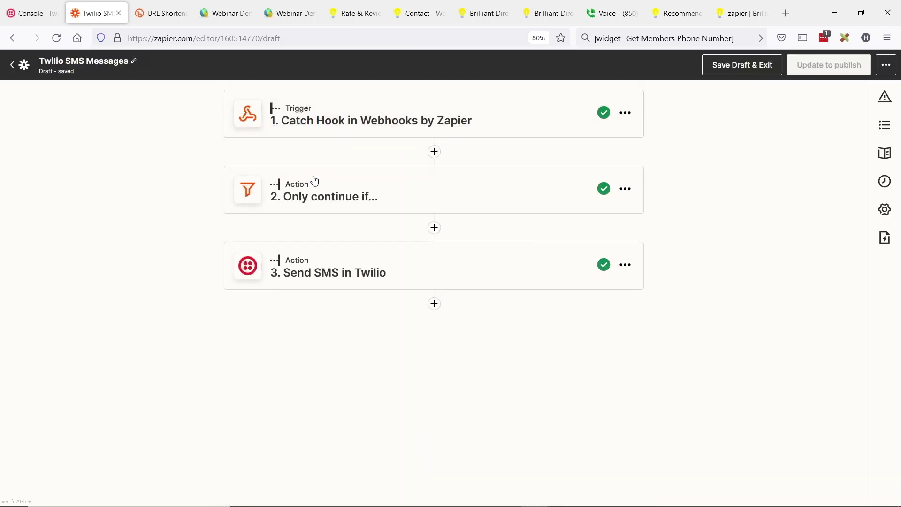
- Open the "Only continue if" filter action and review its Review Status and Member Phone Number conditions
left_click(337, 199)
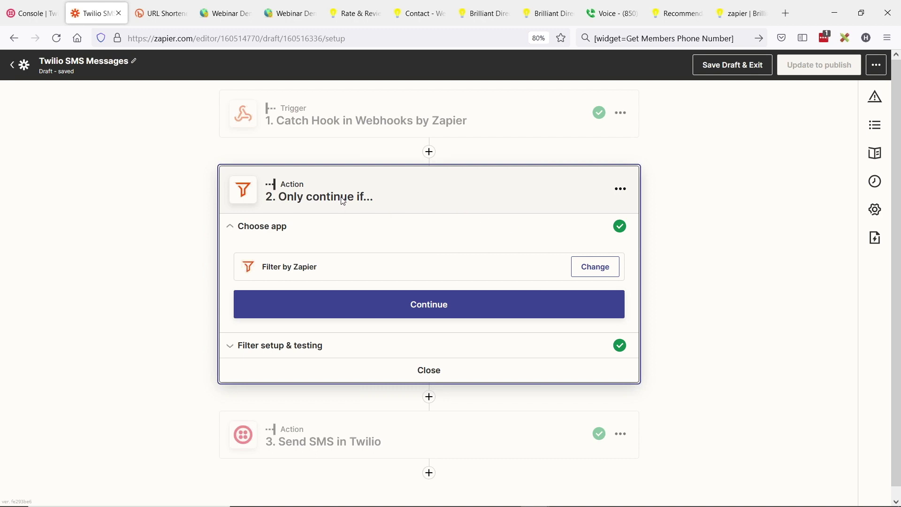
left_click(389, 310)
scroll(380, 235, "down", 3)
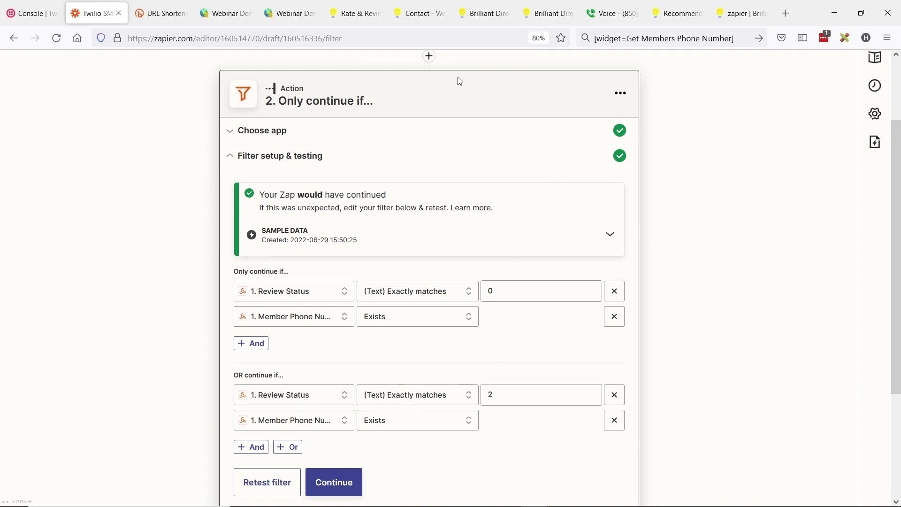
- Switch to the Member Reviews support article and examine the review status database values, highlighting the Pending and Accepted entries
left_click(485, 10)
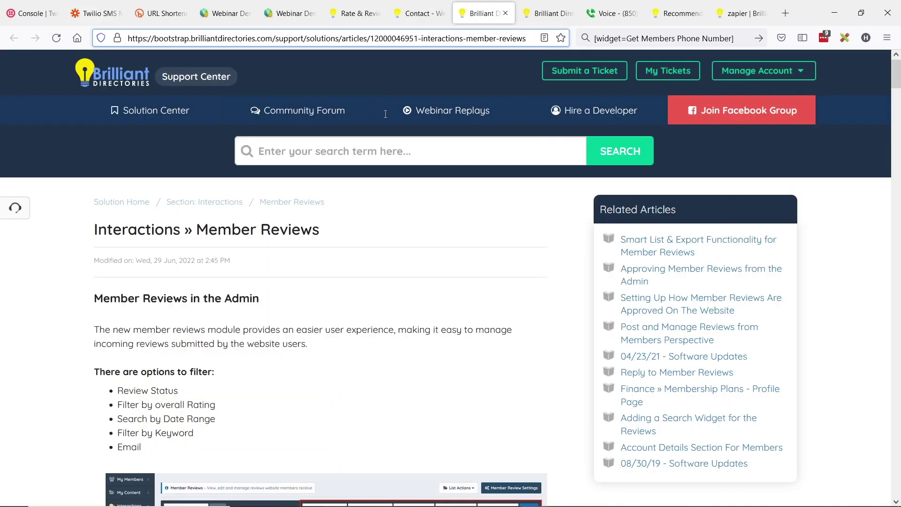
left_click_drag(417, 41, 117, 40)
left_click(186, 339)
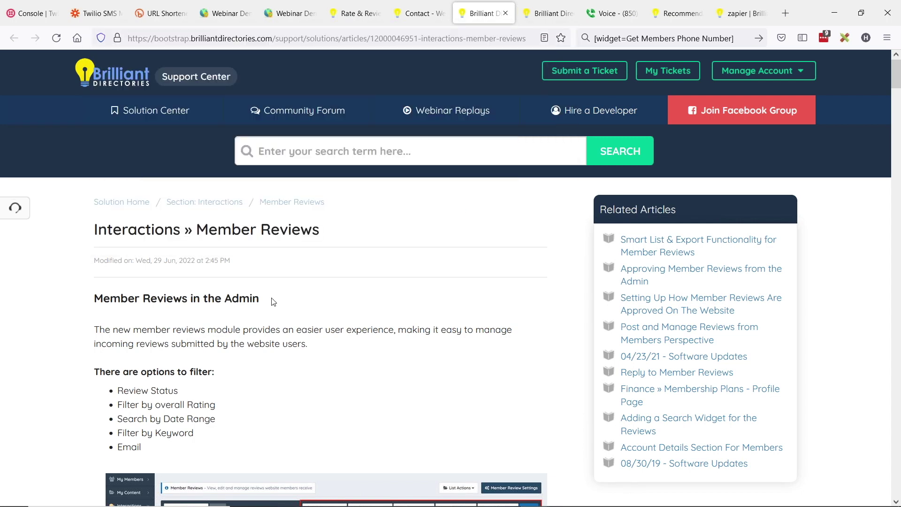
scroll(269, 287, "down", 4)
scroll(213, 216, "down", 4)
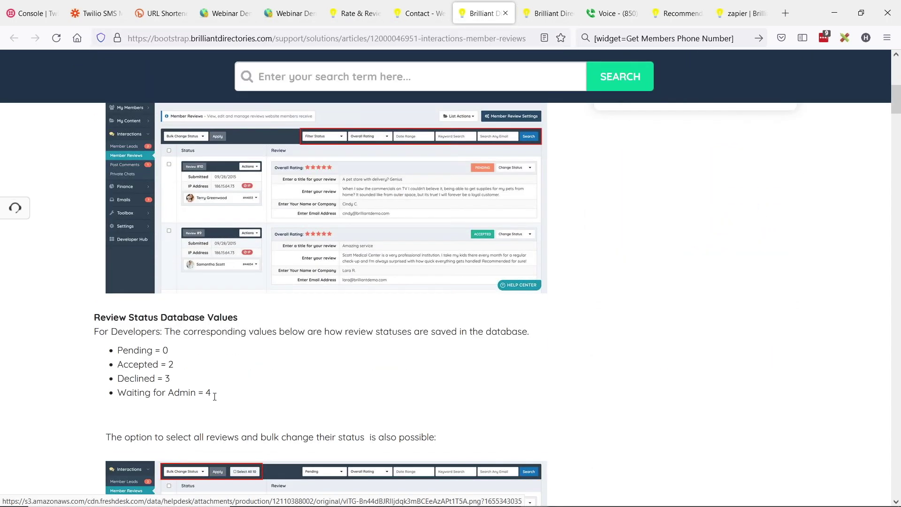
left_click_drag(120, 349, 196, 394)
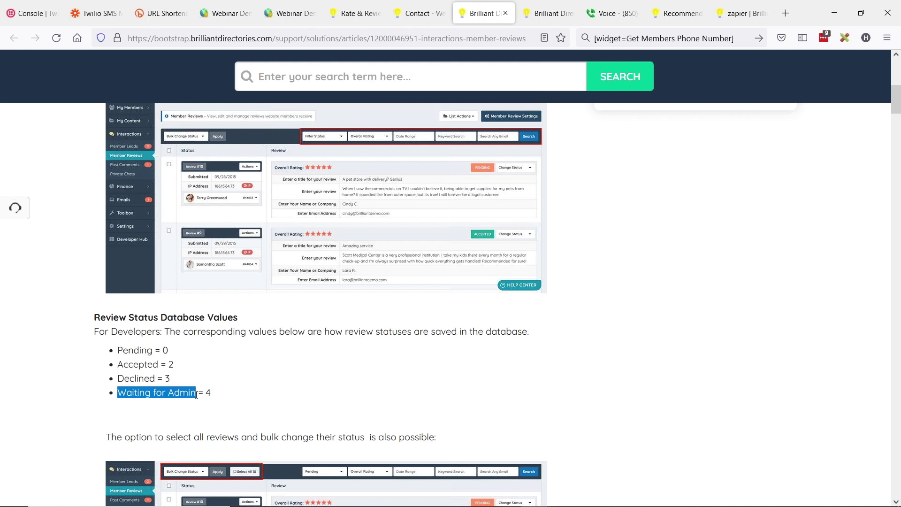
left_click_drag(120, 351, 182, 368)
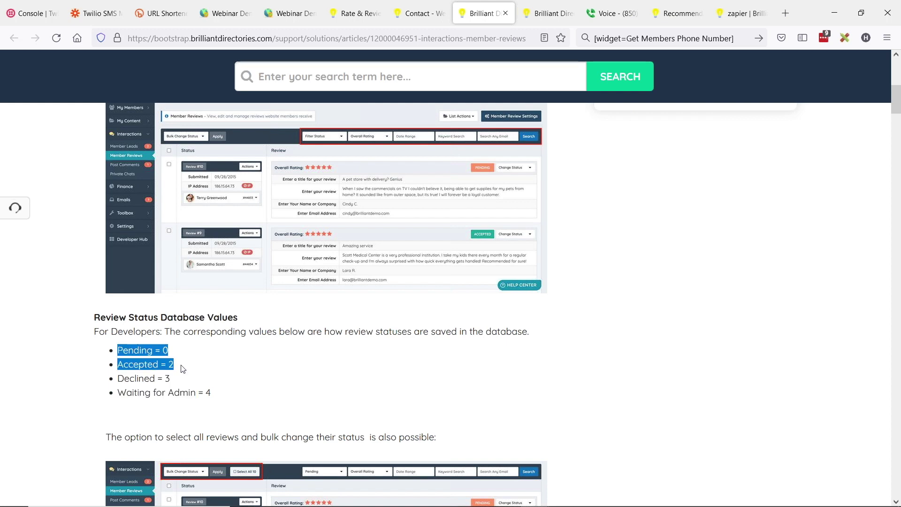
- Examine the review status database values in the support article again, highlighting the Accepted entry
left_click(203, 370)
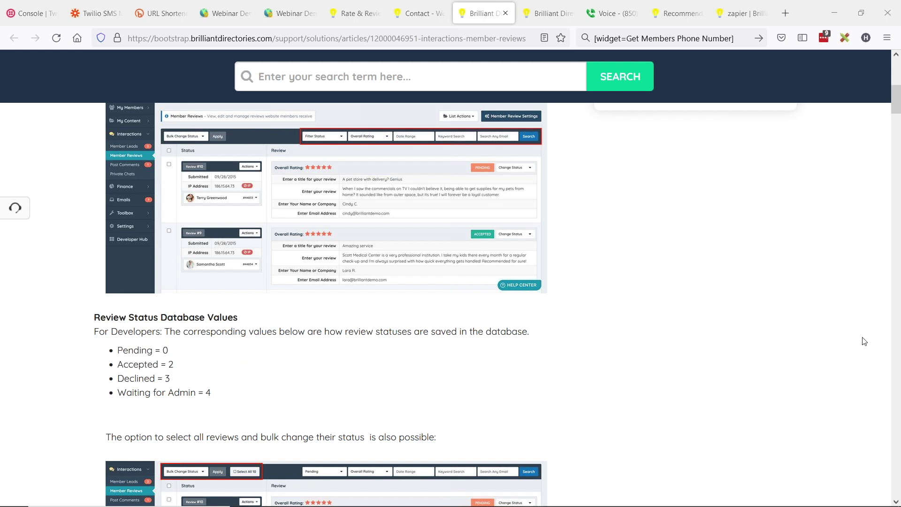
scroll(248, 273, "up", 1)
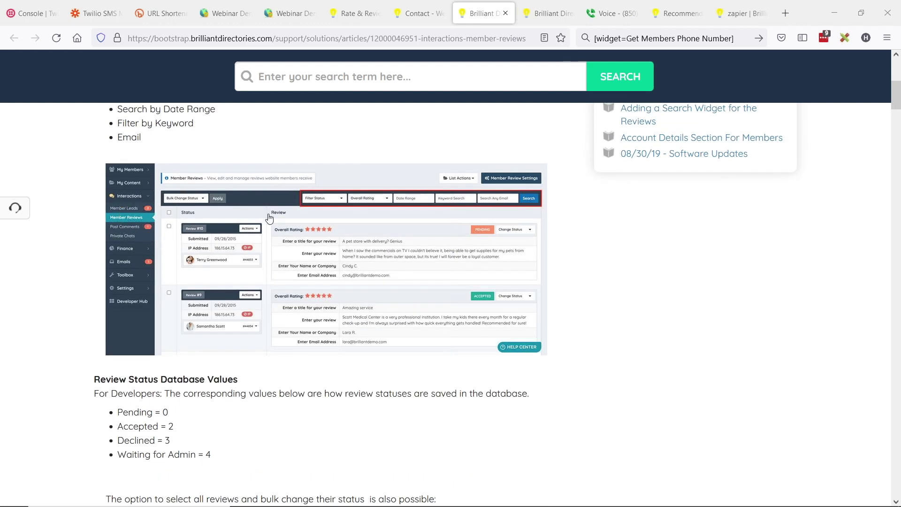
scroll(263, 296, "down", 1)
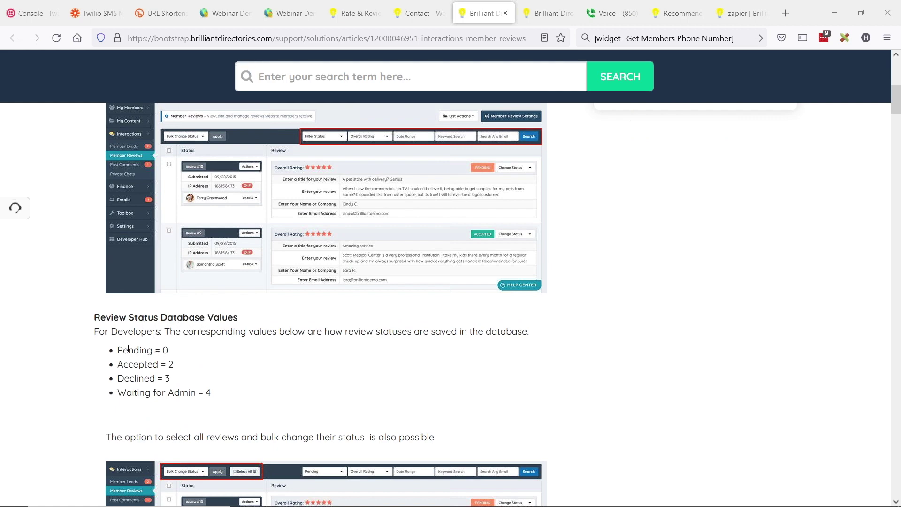
left_click_drag(119, 351, 174, 365)
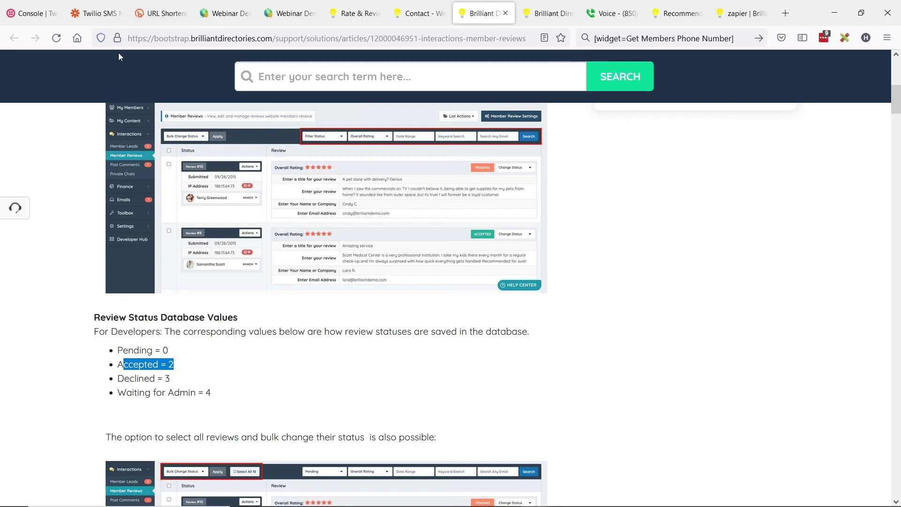
- Return to the Zap, review both sets of Review Status and Member Phone Number filter conditions, and close the filter action
left_click(98, 10)
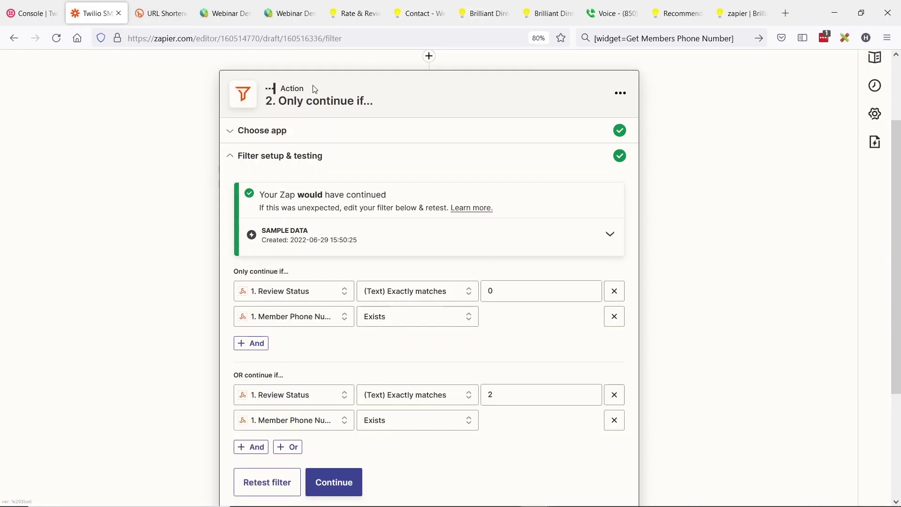
scroll(354, 288, "down", 2)
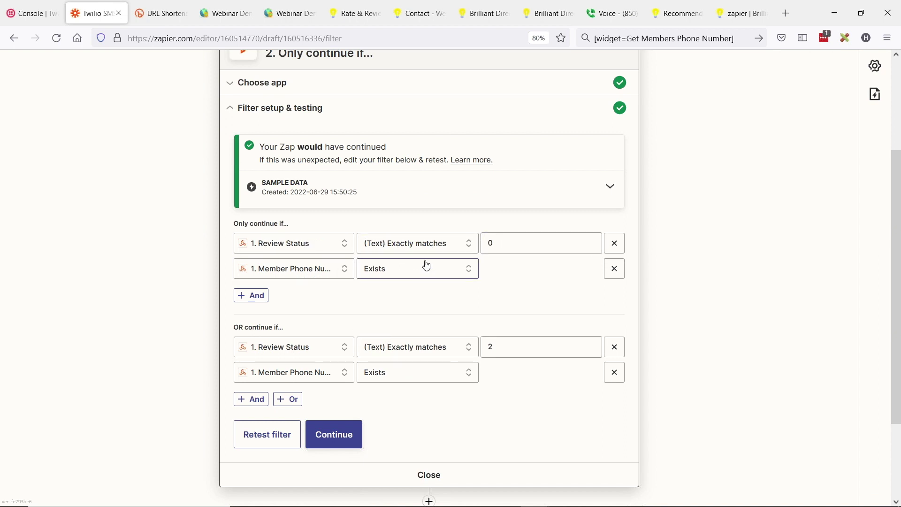
scroll(424, 261, "down", 2)
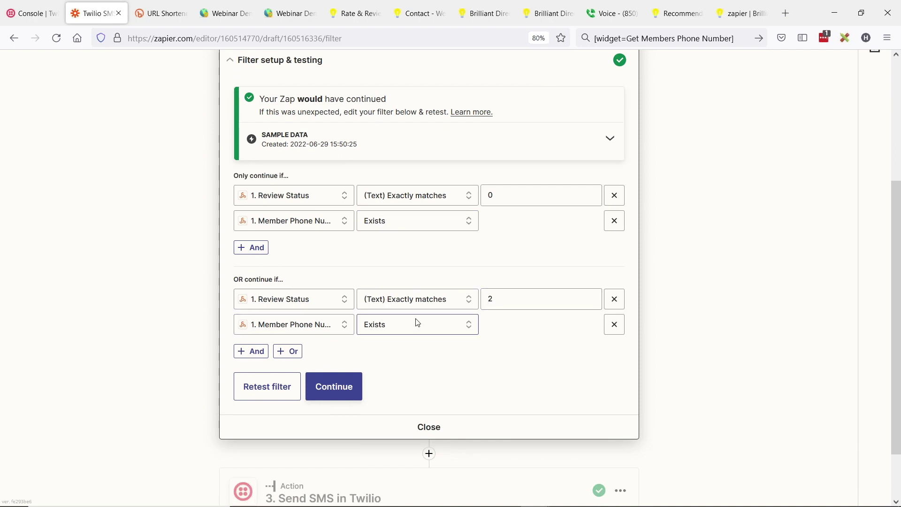
left_click(434, 426)
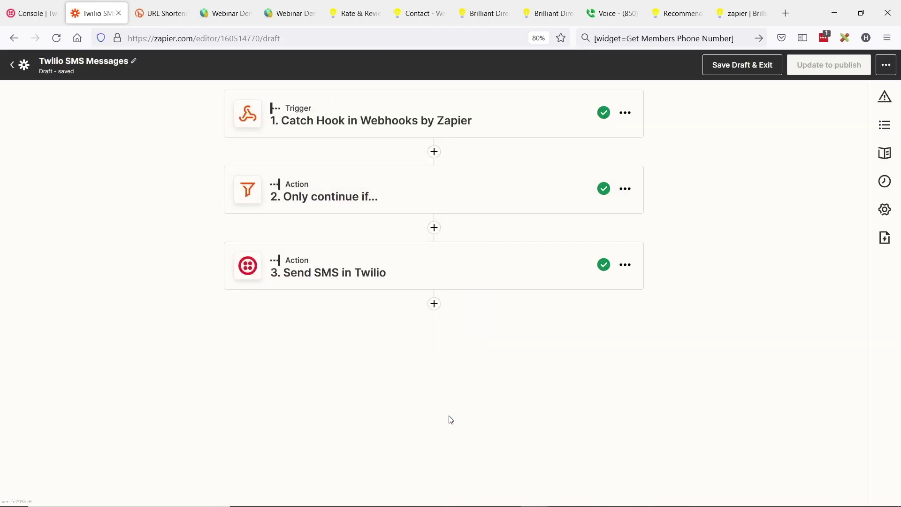
- Open the Send SMS in Twilio action, choose the Send SMS event and continue with the connected Twilio account
left_click(364, 272)
scroll(361, 269, "down", 2)
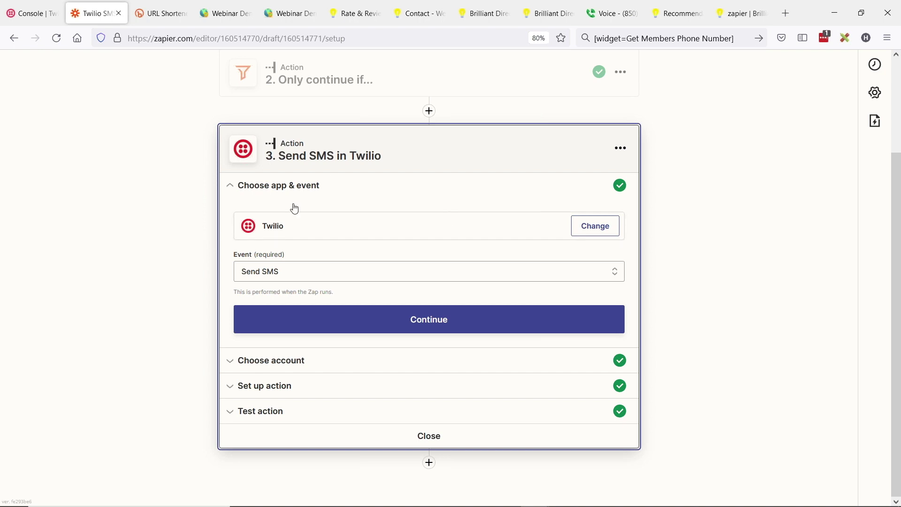
left_click(373, 274)
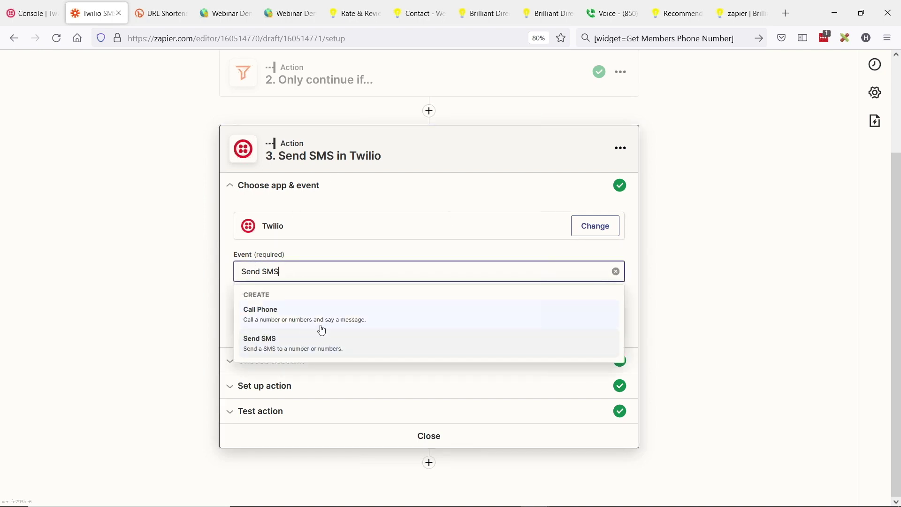
left_click(278, 357)
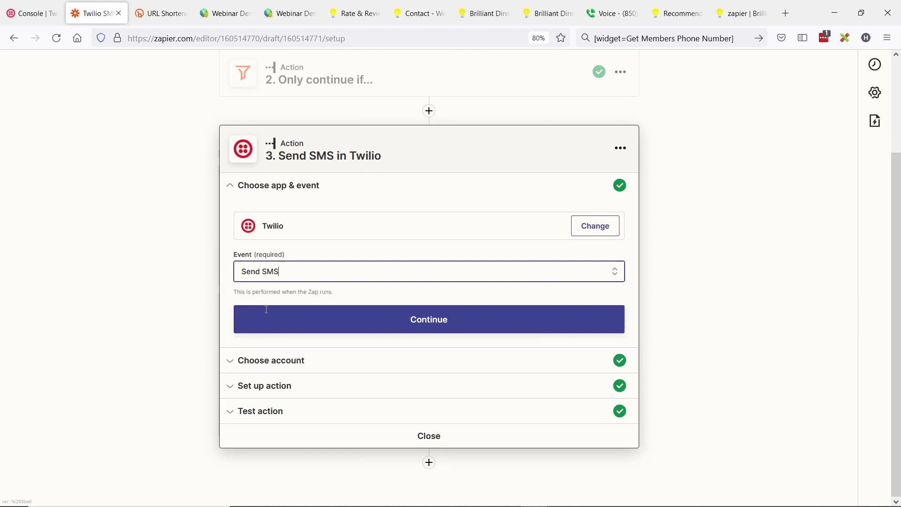
left_click(436, 322)
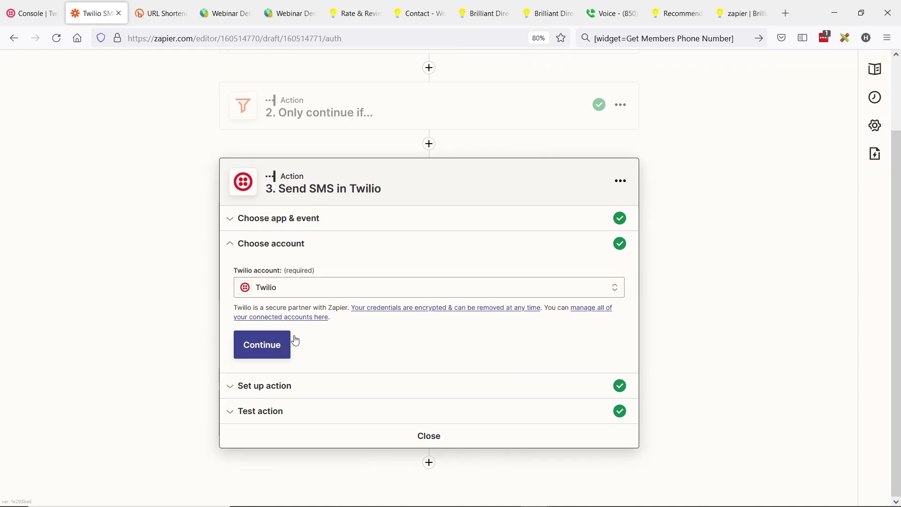
left_click(262, 345)
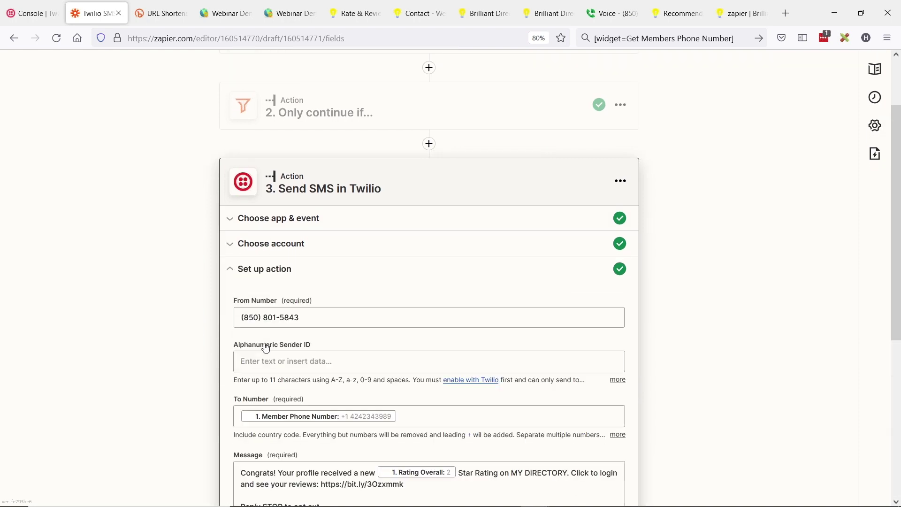
- Select the Twilio phone number as the From Number and review the Alphanumeric Sender ID field
scroll(160, 244, "down", 5)
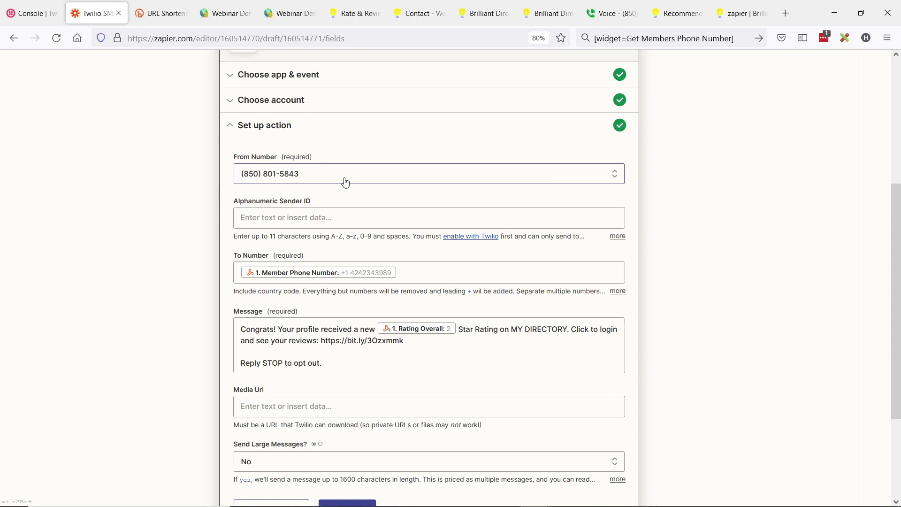
left_click(382, 182)
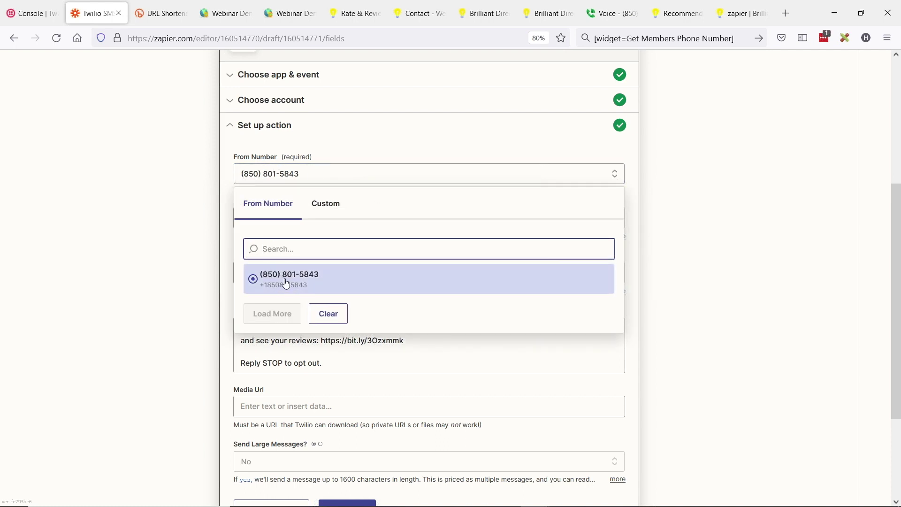
left_click(285, 282)
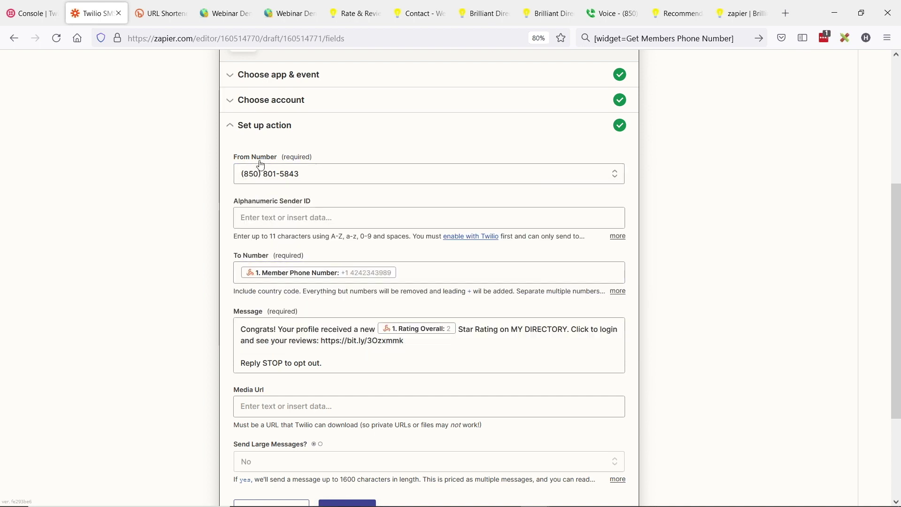
scroll(194, 172, "up", 2)
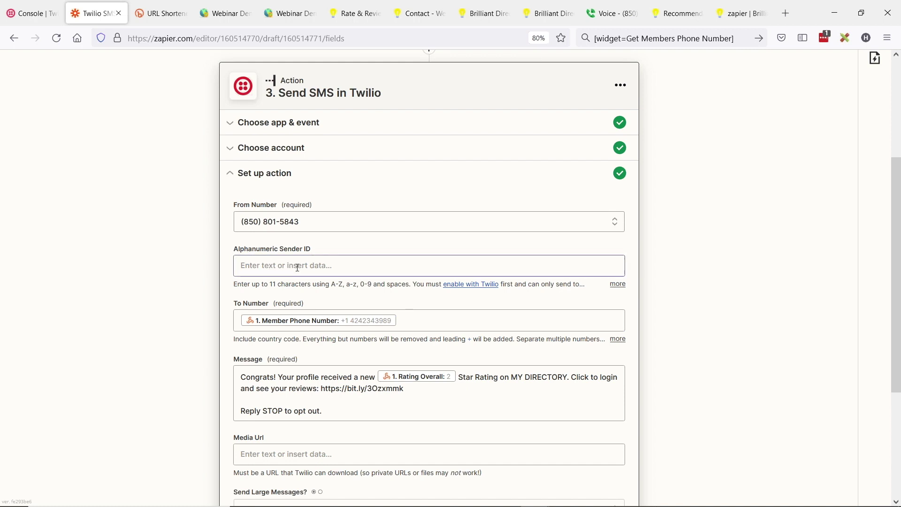
scroll(297, 266, "down", 1)
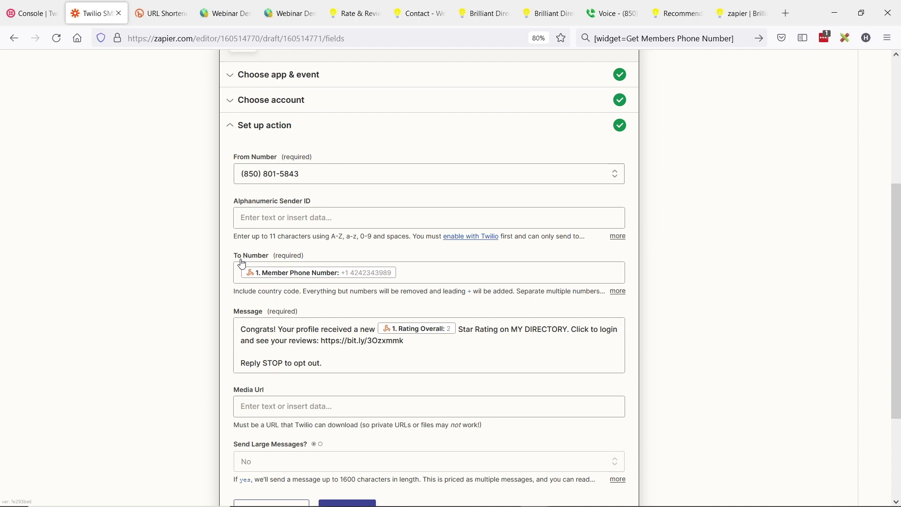
- Try inserting the webhook's Member Phone Number field into To Number, remove the duplicate and close the data list
left_click(404, 276)
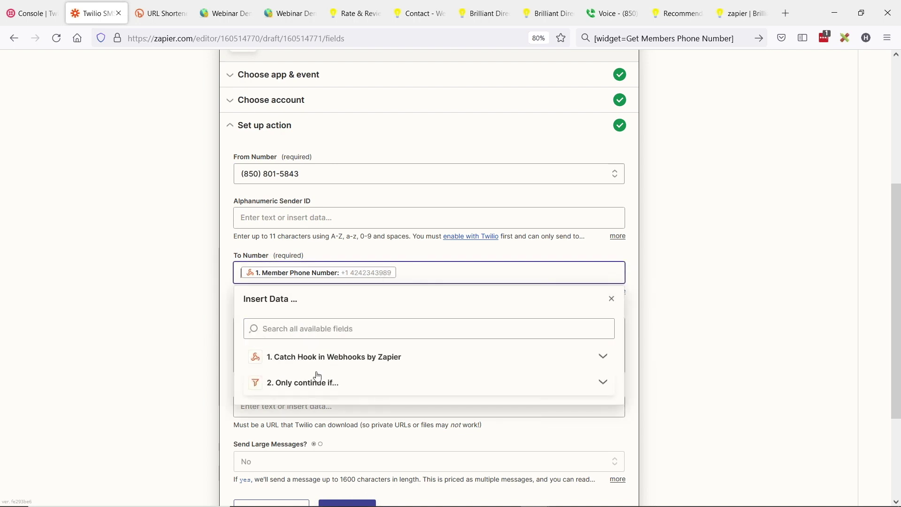
left_click(328, 359)
scroll(302, 395, "down", 2)
left_click(302, 393)
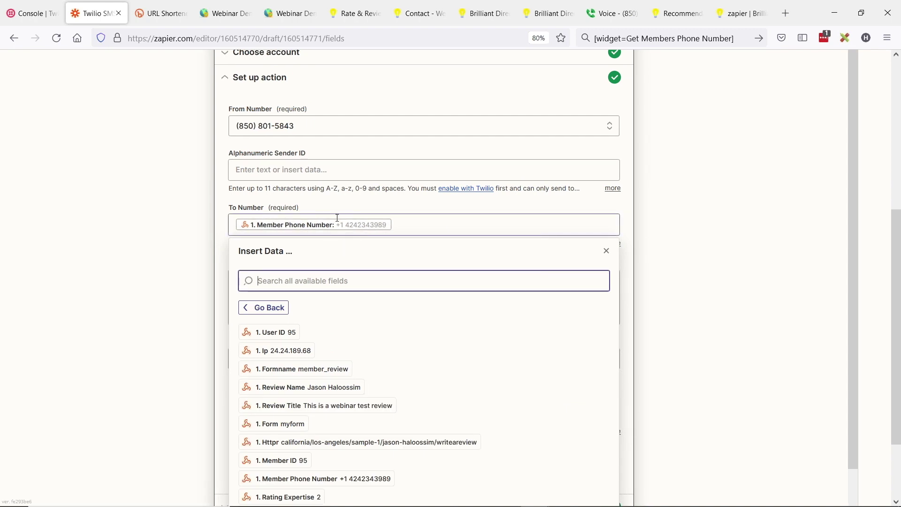
scroll(359, 235, "down", 2)
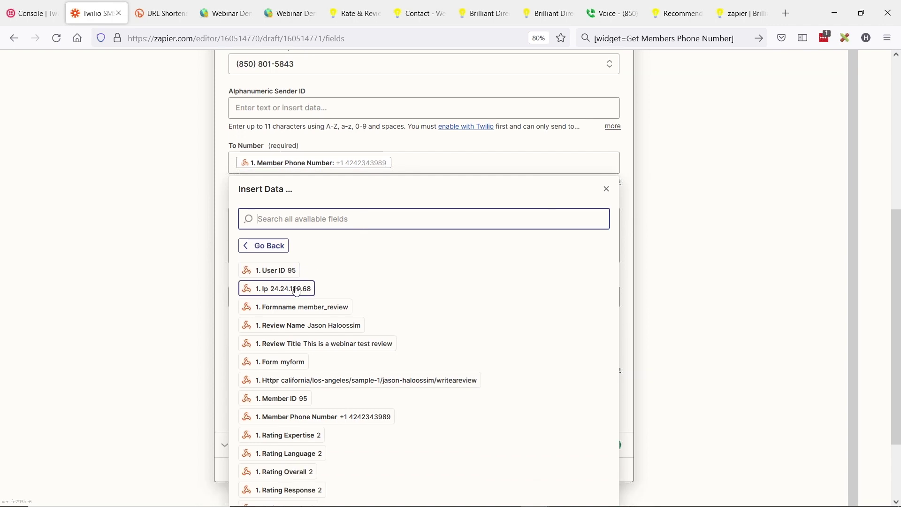
scroll(406, 276, "down", 2)
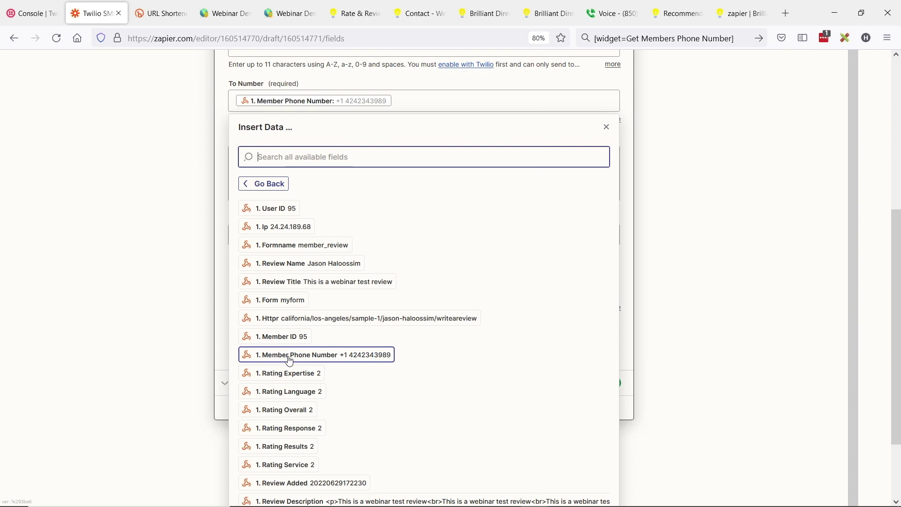
left_click(359, 356)
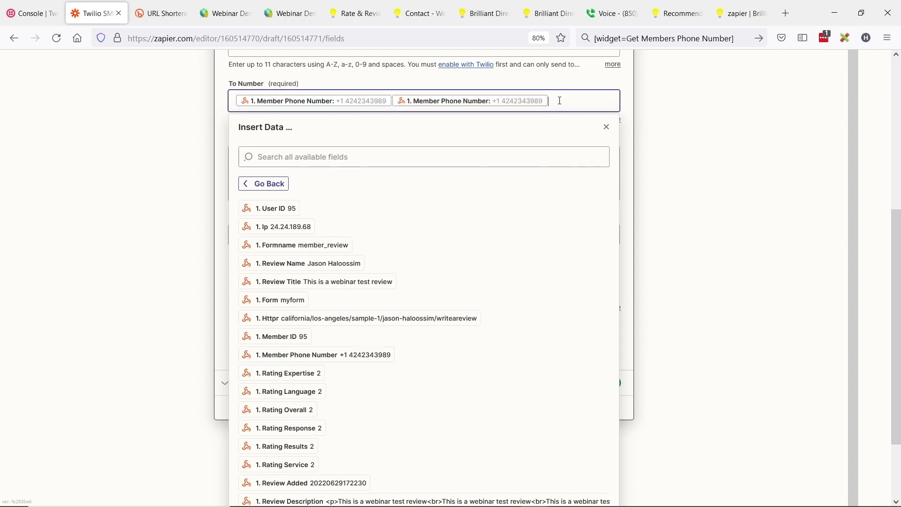
key("BackSpace")
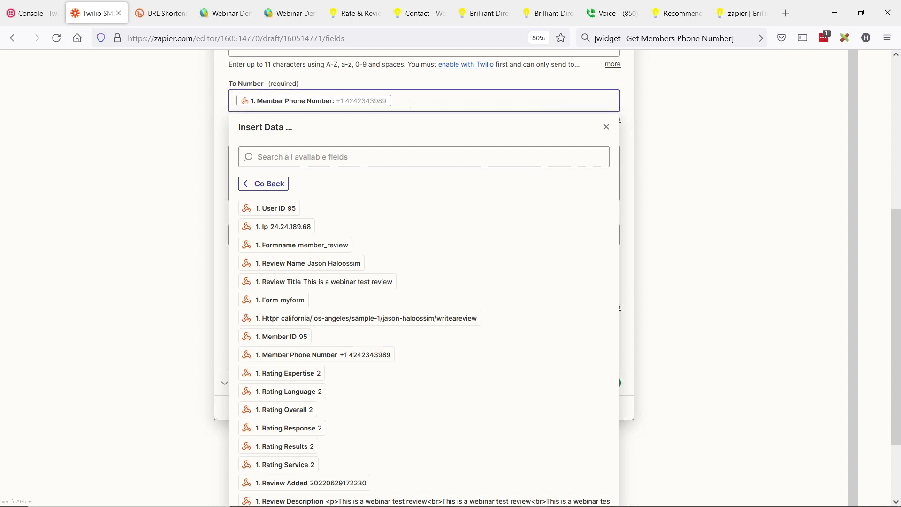
left_click(609, 132)
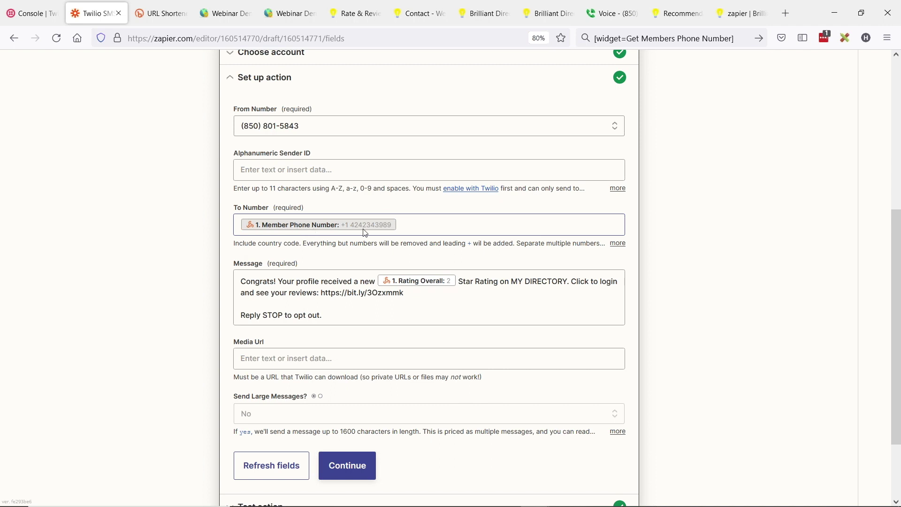
- Try inserting the webhook's Rating Overall field into the SMS message, and undo the insertion
left_click(256, 304)
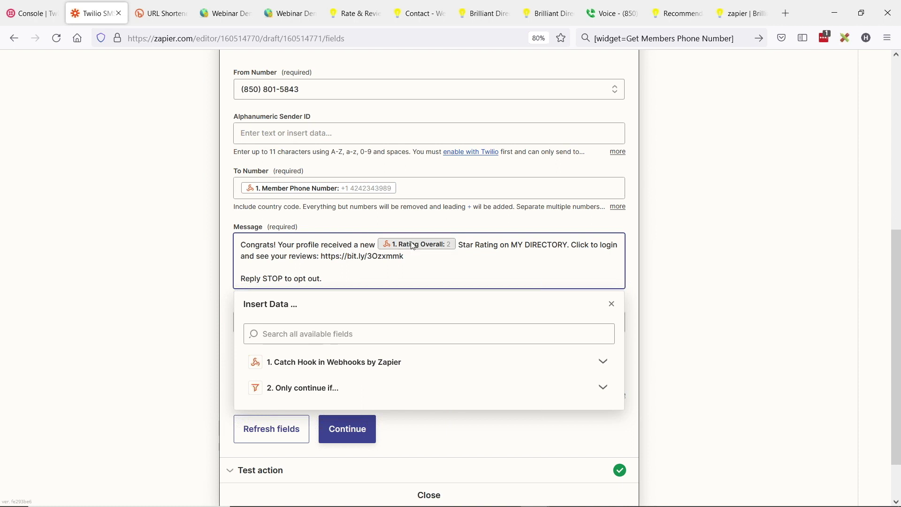
left_click(350, 370)
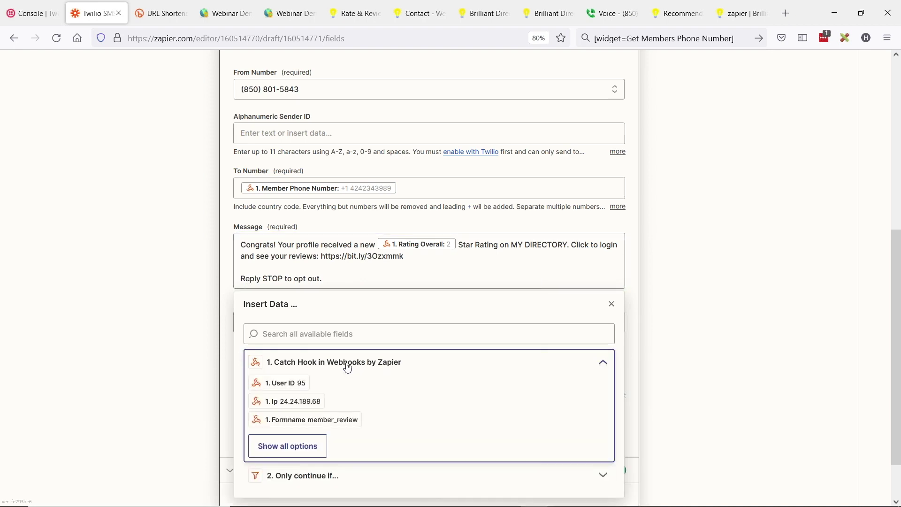
left_click(302, 444)
scroll(369, 272, "down", 4)
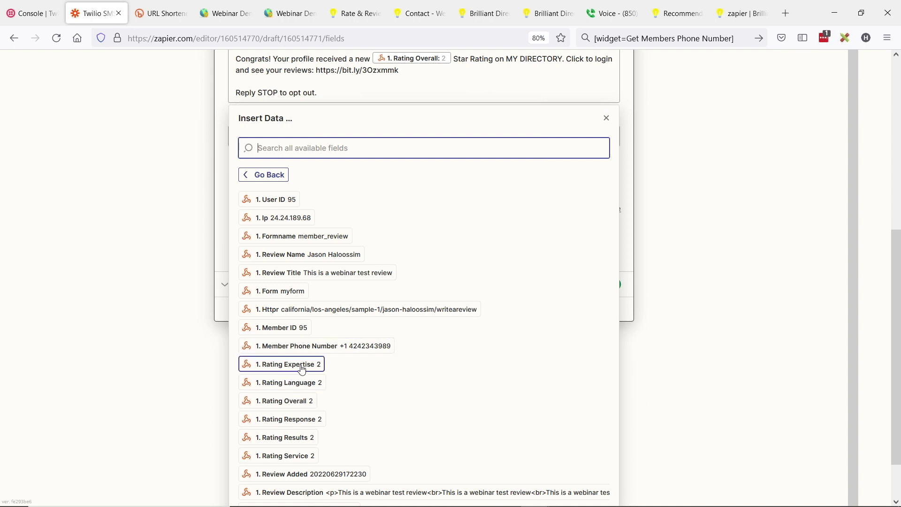
left_click(289, 402)
scroll(329, 98, "up", 2)
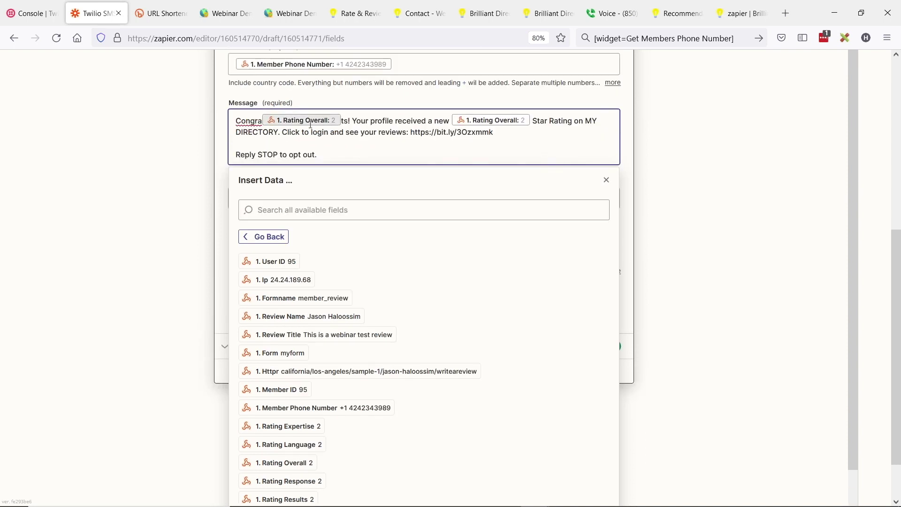
key("ctrl+z")
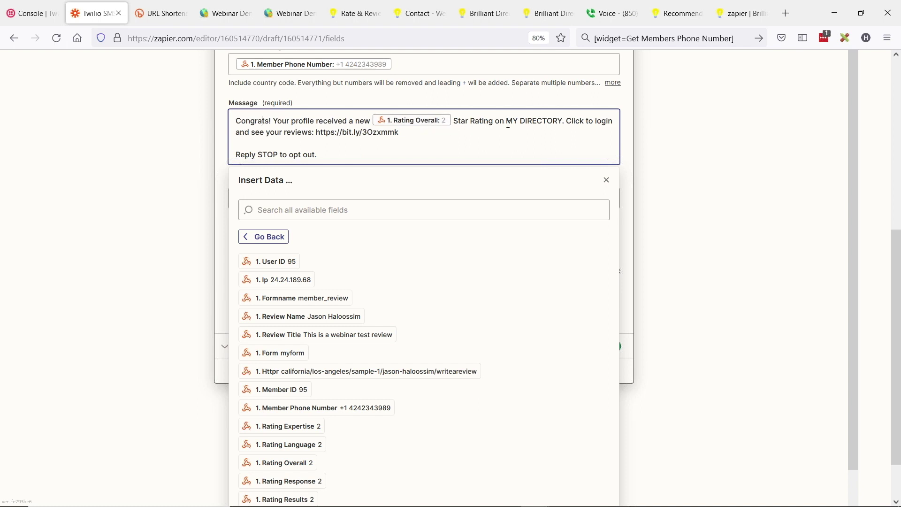
- Replace MY DIRECTORY with JASON DIRECTORY in the SMS message and check the bit.ly review link
left_click_drag(509, 123, 565, 122)
type("JASON DIRECTORY")
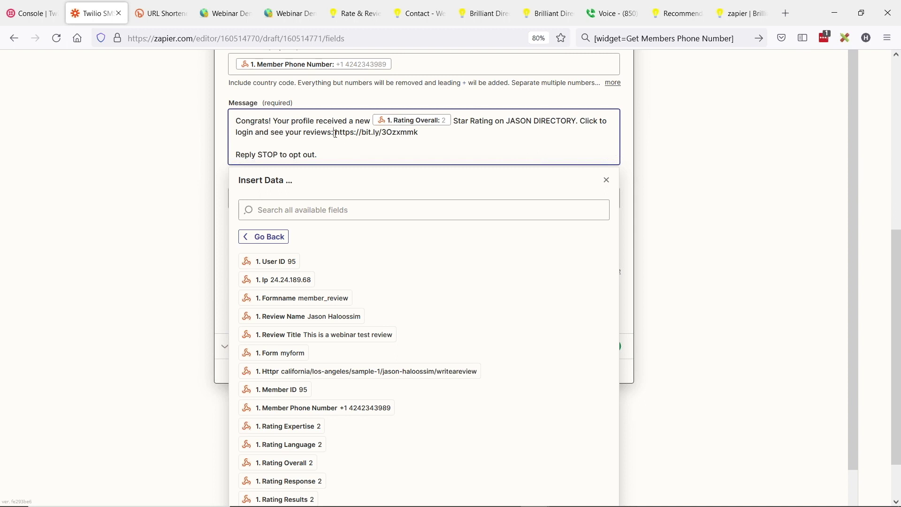
left_click_drag(335, 133, 431, 130)
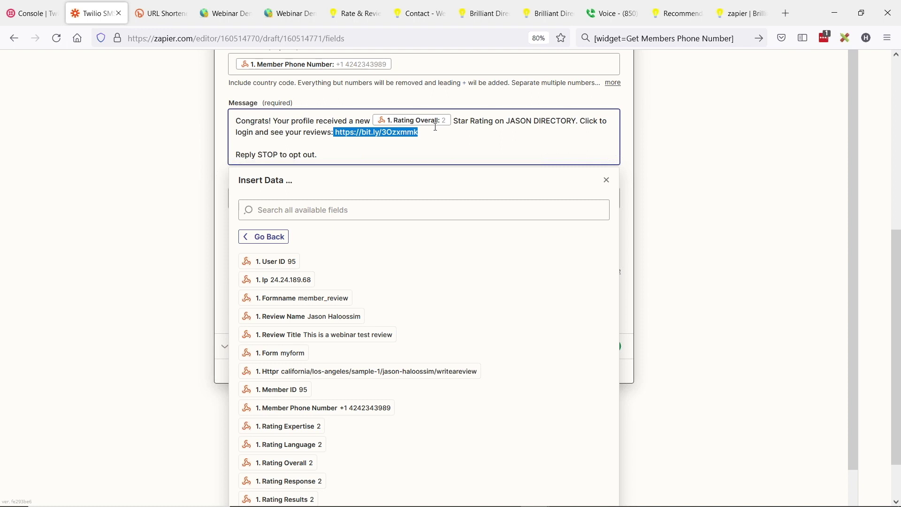
left_click(405, 151)
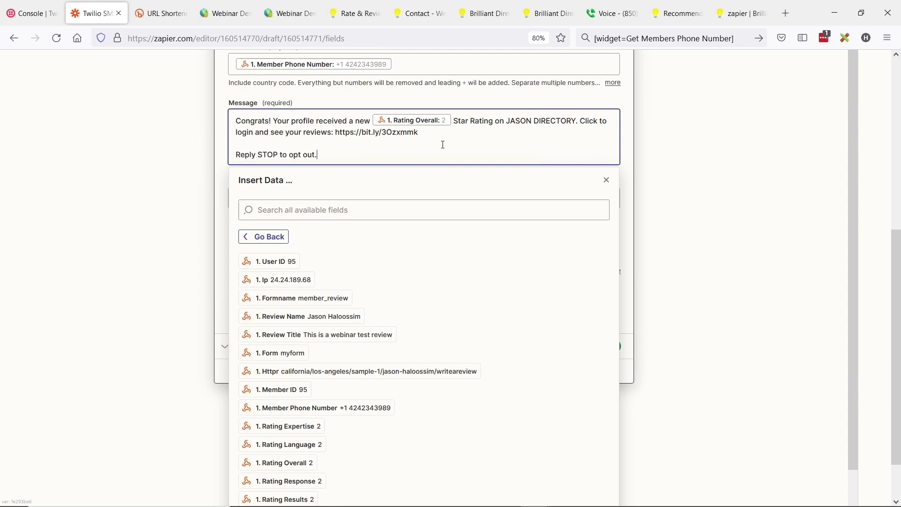
- Switch to the member's Manage Reviews page and copy its full URL, ending in /account/recommendations
left_click(680, 14)
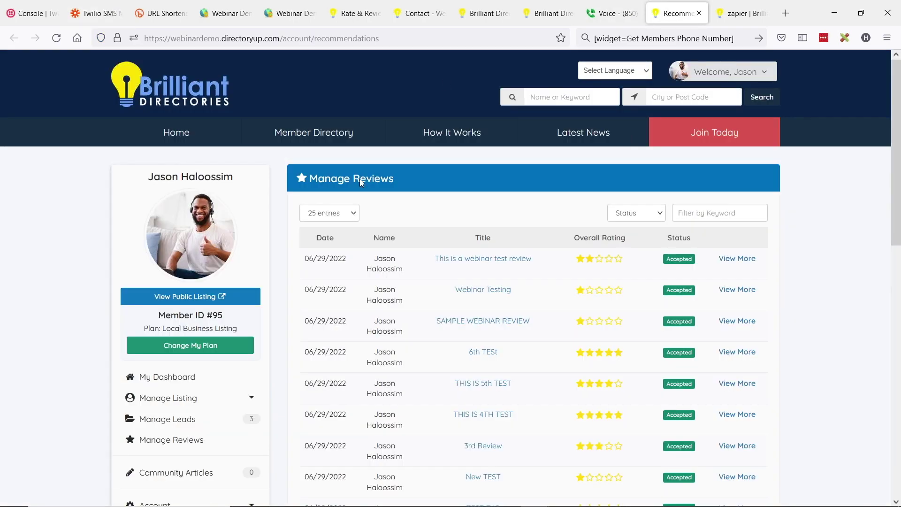
left_click(297, 42)
key("End")
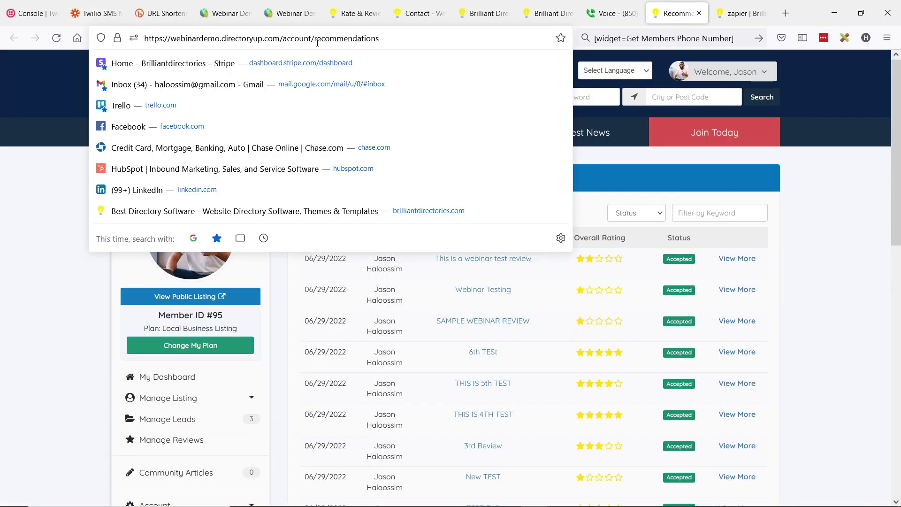
left_click_drag(378, 40, 129, 32)
key("ctrl+c")
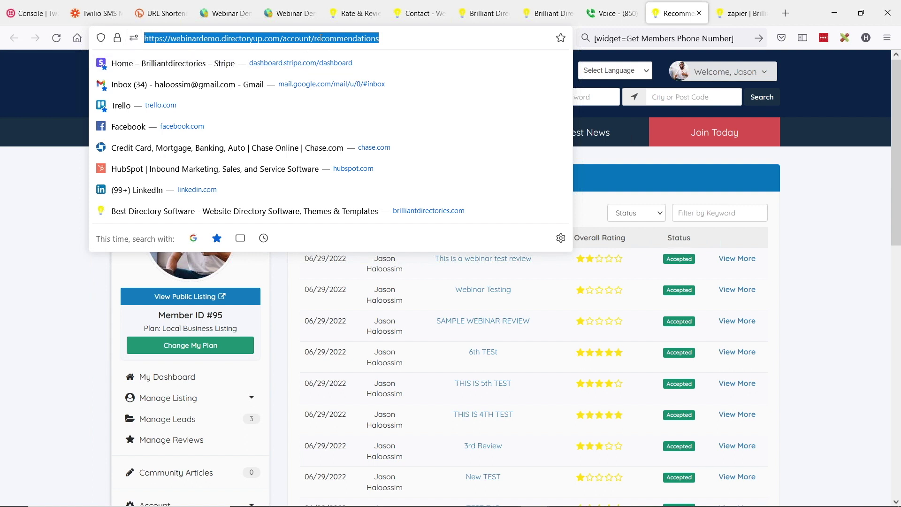
left_click(159, 13)
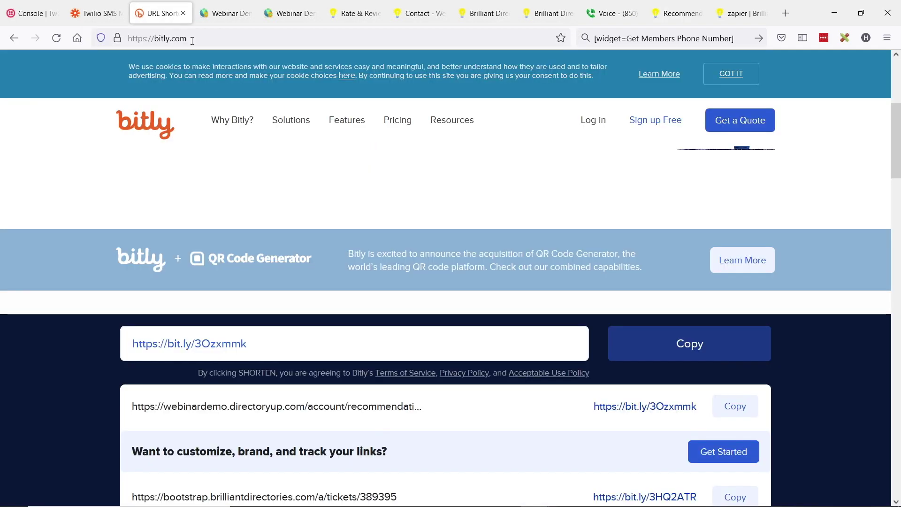
key("F5")
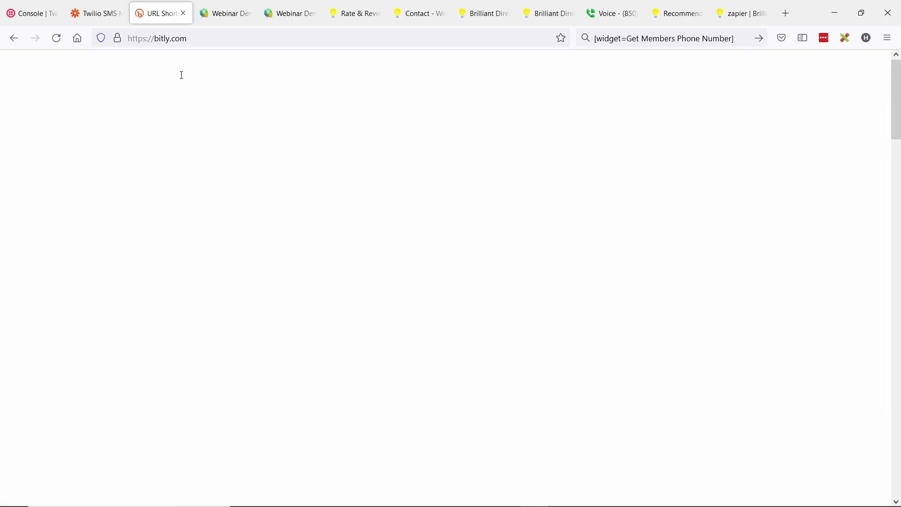
scroll(331, 191, "down", 4)
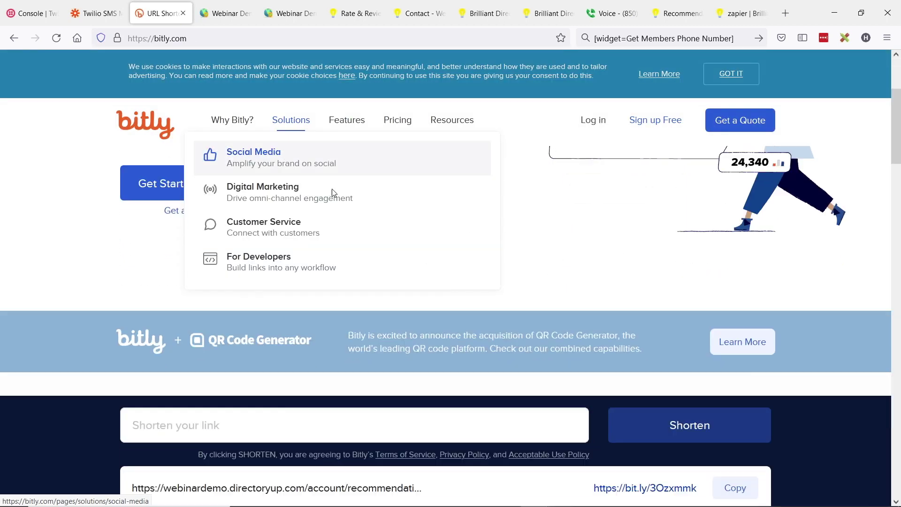
left_click(191, 415)
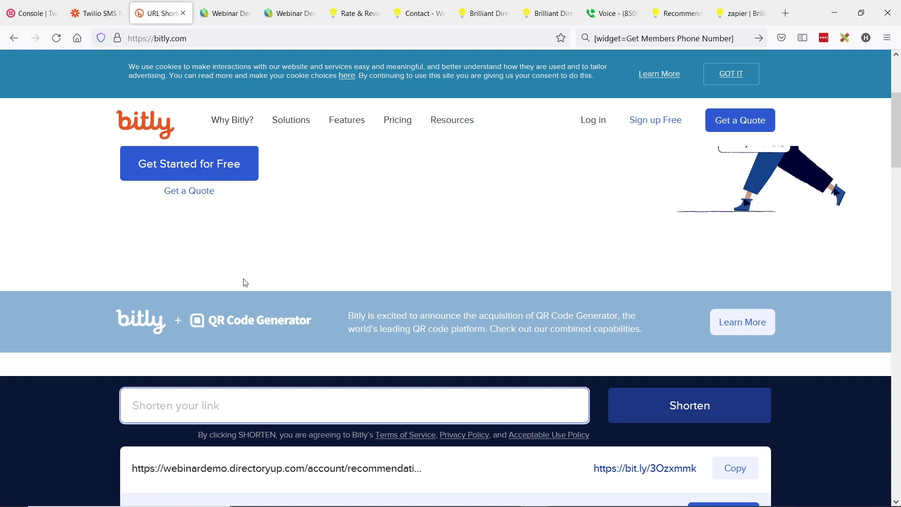
scroll(243, 282, "down", 1)
key("ctrl+v")
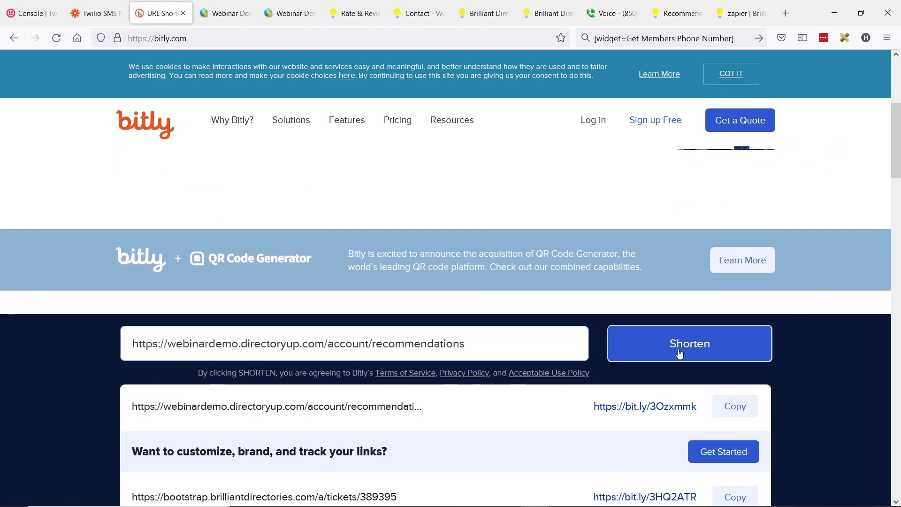
left_click(678, 354)
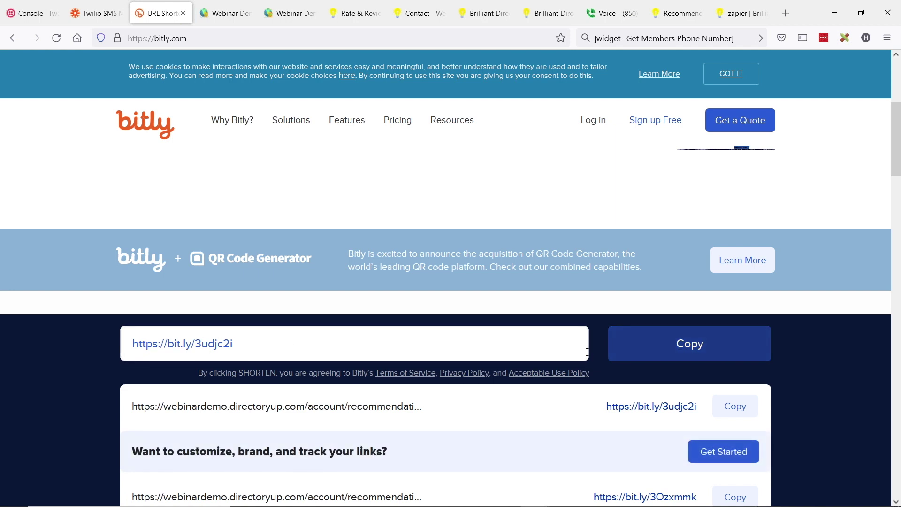
left_click(663, 359)
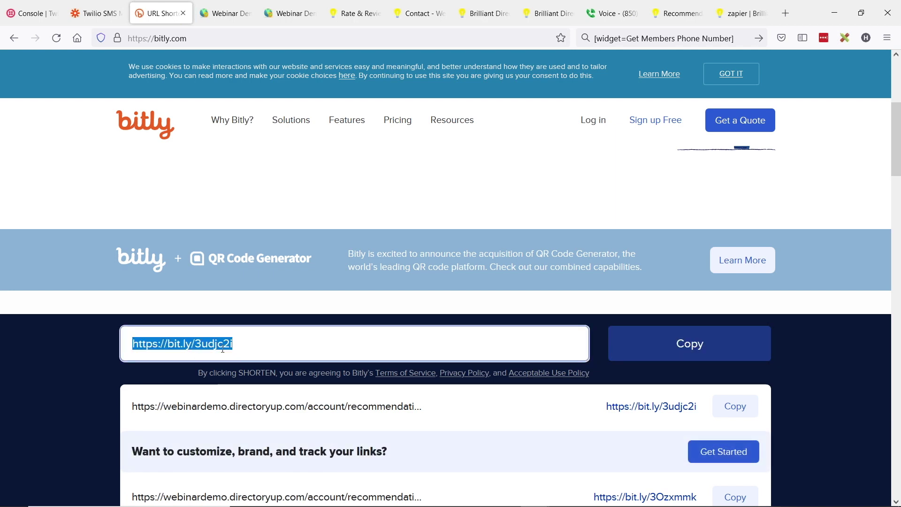
- Return to the Zap in Zapier and examine the bit.ly link and the opt-out line in the SMS message
left_click(123, 19)
left_click(339, 255)
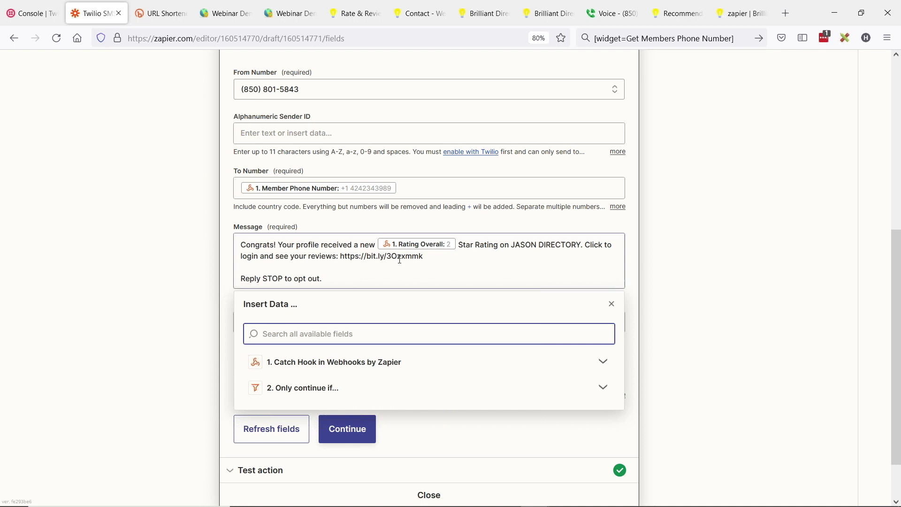
left_click_drag(339, 255, 436, 254)
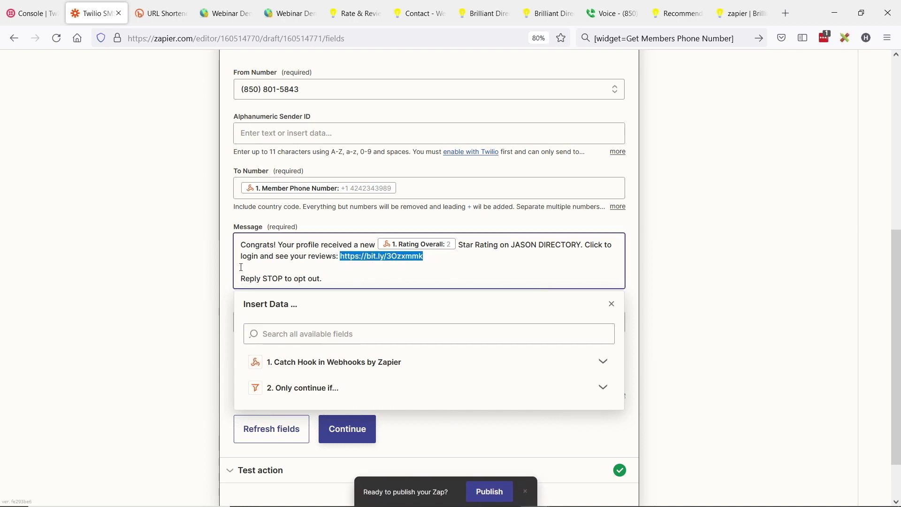
left_click_drag(244, 278, 344, 278)
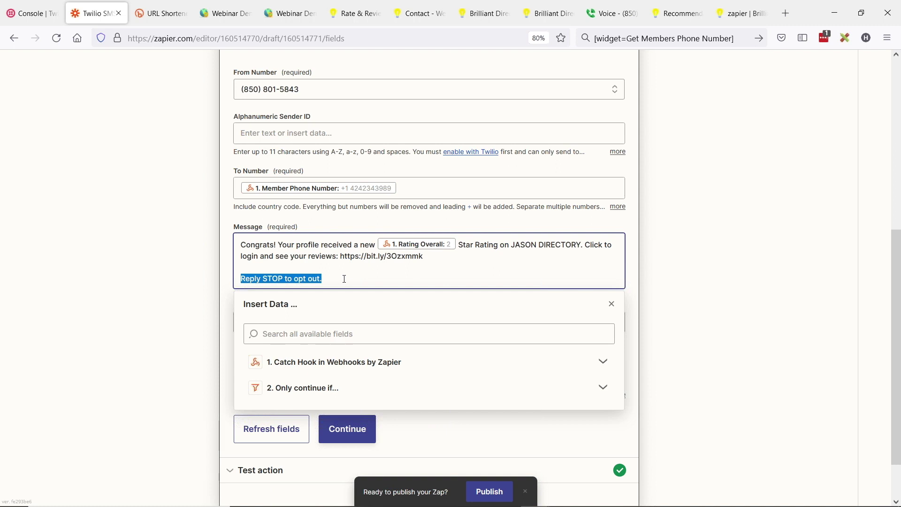
left_click(314, 279)
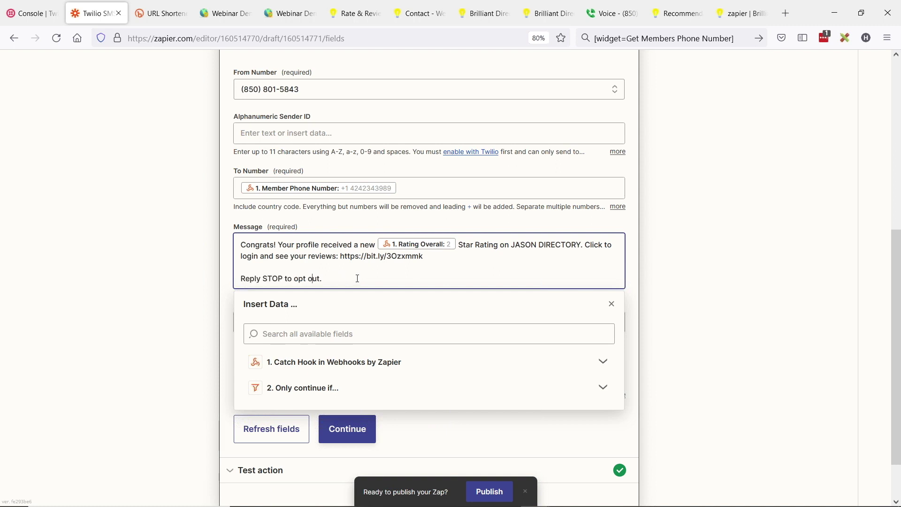
- Try removing the "Reply STOP to opt out." line from the SMS message, and undo the deletion
left_click(354, 280)
key("ctrl+shift+Left")
key("ctrl+shift+Left")
key("ctrl+shift+Left")
key("ctrl+shift+Left")
key("ctrl+shift+Left")
key("BackSpace")
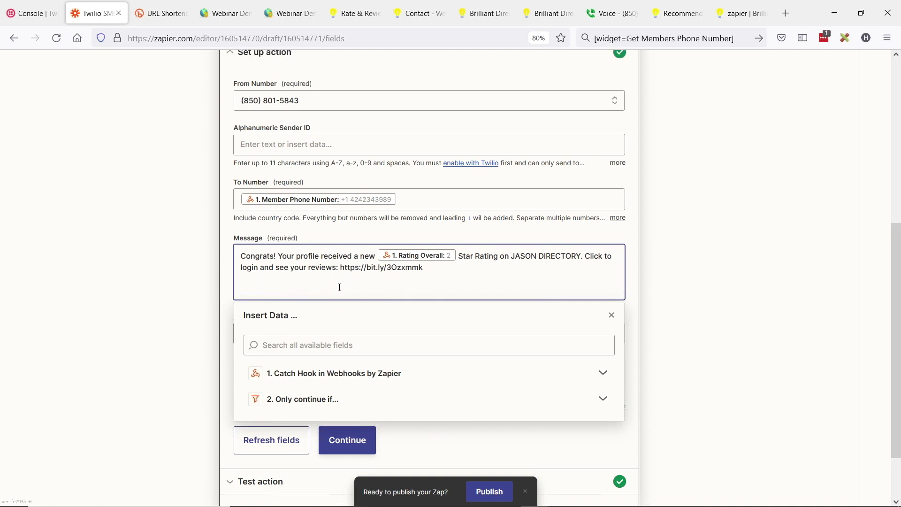
key("ctrl+z")
- Review the Media Url, Alphanumeric Sender ID, To Number and Message fields of the Twilio SMS action
left_click(256, 325)
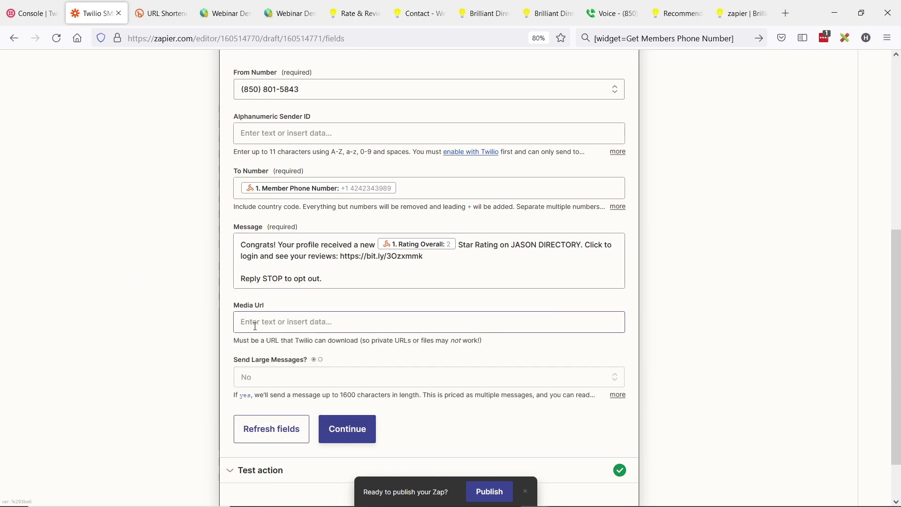
left_click(257, 285)
left_click(257, 322)
left_click(369, 261)
left_click(268, 324)
scroll(302, 324, "up", 2)
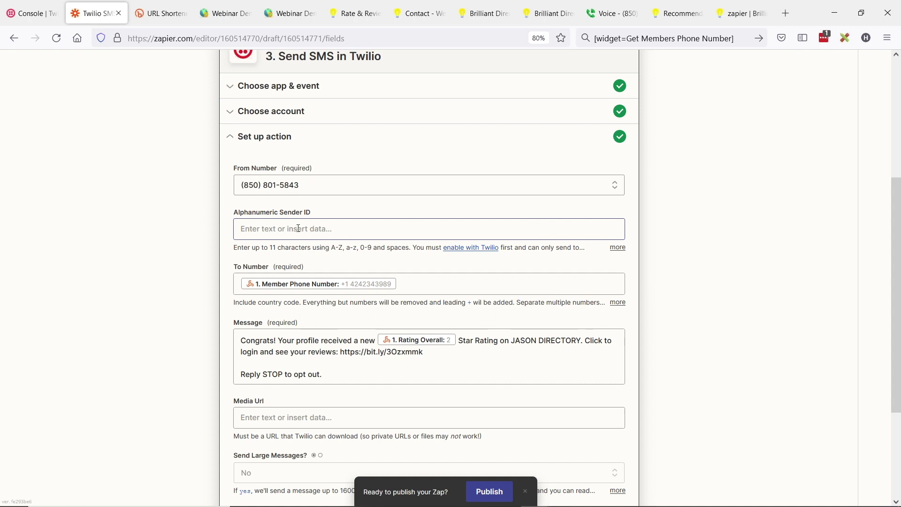
scroll(297, 229, "down", 2)
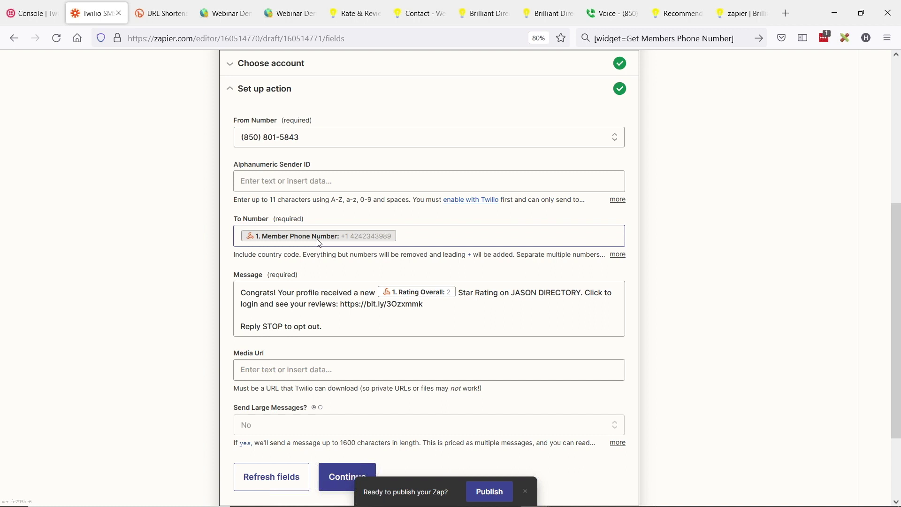
scroll(319, 243, "down", 2)
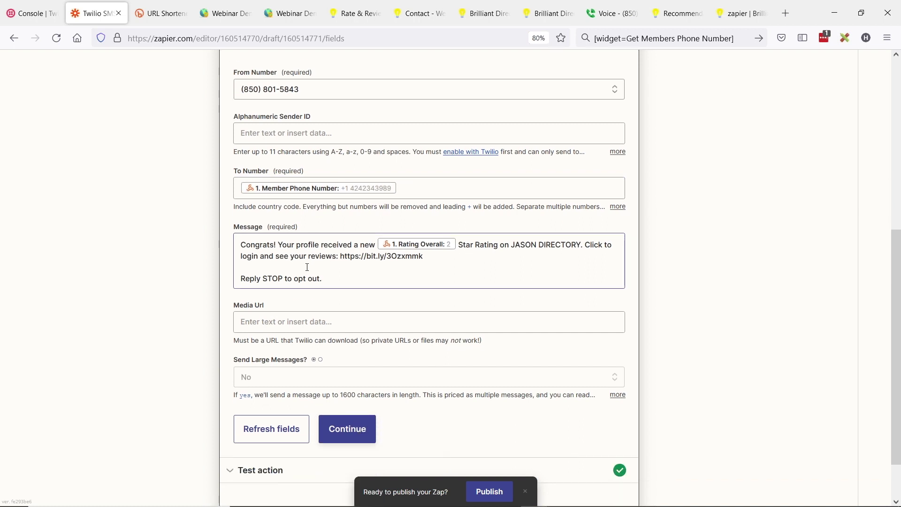
left_click(380, 258)
left_click_drag(423, 256, 340, 256)
key("Escape")
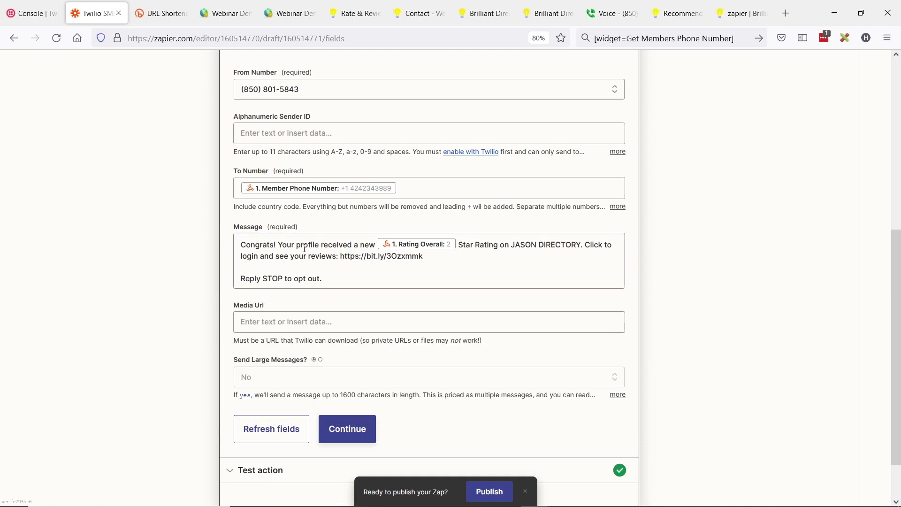
- Continue from the Send SMS setup to the action test and retest it with the updated message
scroll(319, 375, "down", 1)
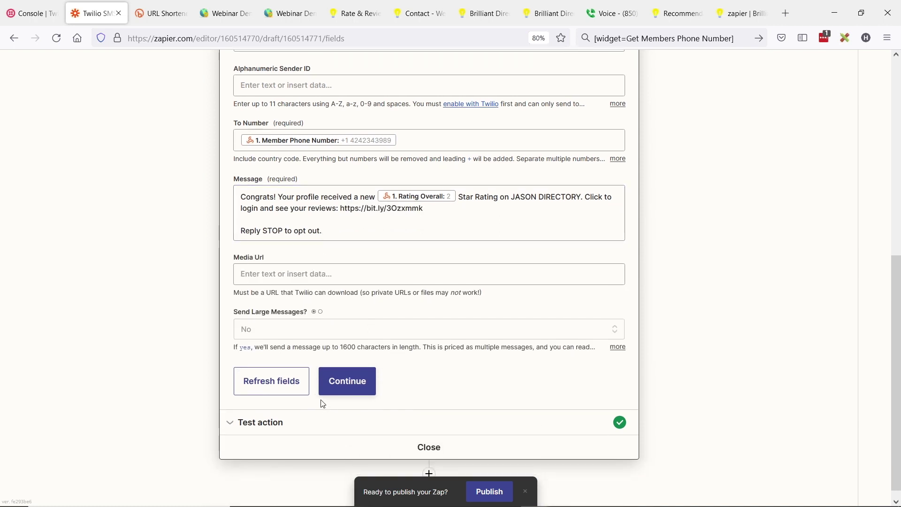
left_click(352, 389)
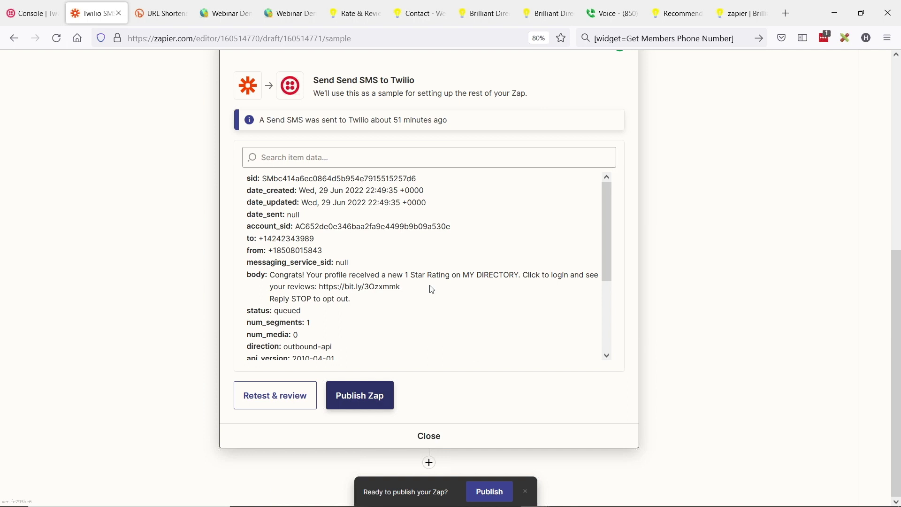
left_click(274, 396)
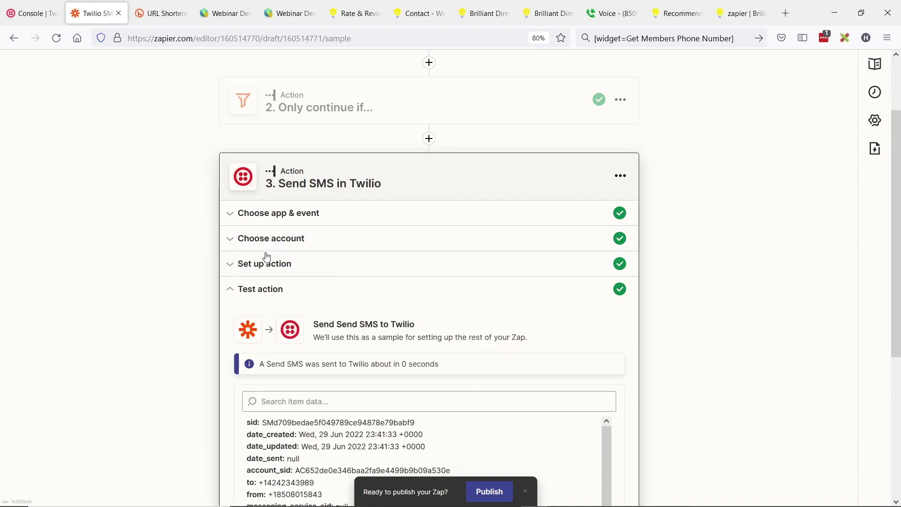
- Switch to Google Voice, check the newly received test SMS and its time, and glance at the setup slide
left_click(612, 13)
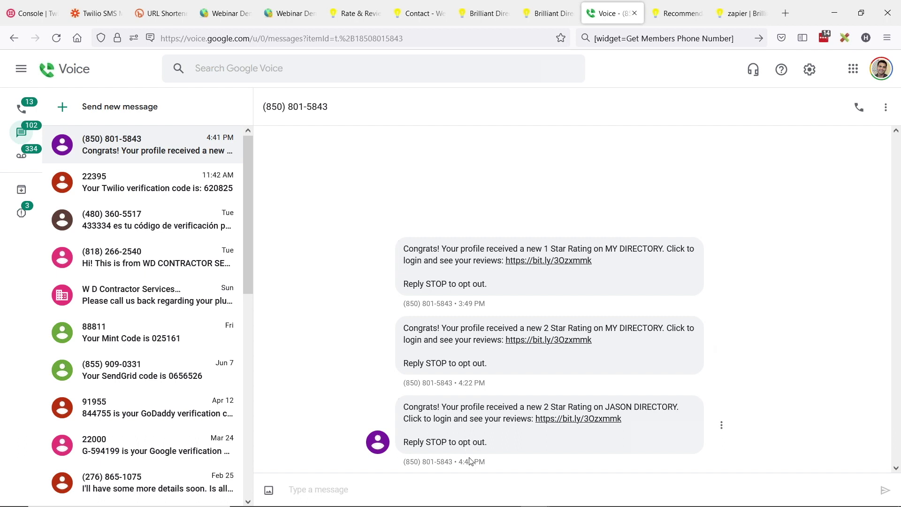
left_click_drag(458, 382, 490, 389)
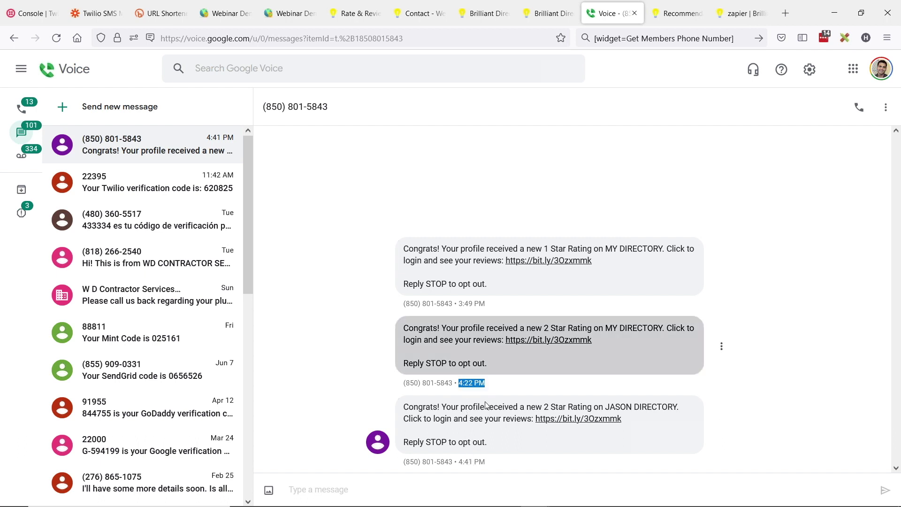
left_click_drag(458, 461, 511, 452)
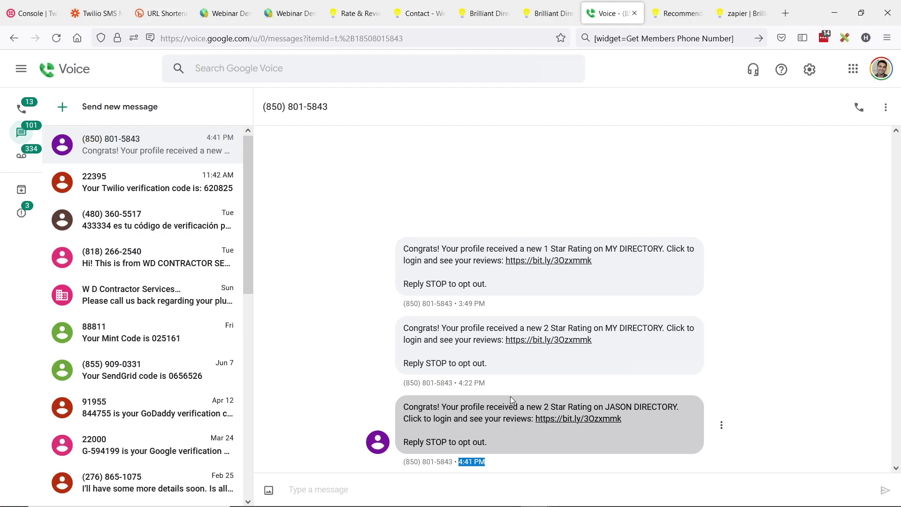
key("alt+Tab")
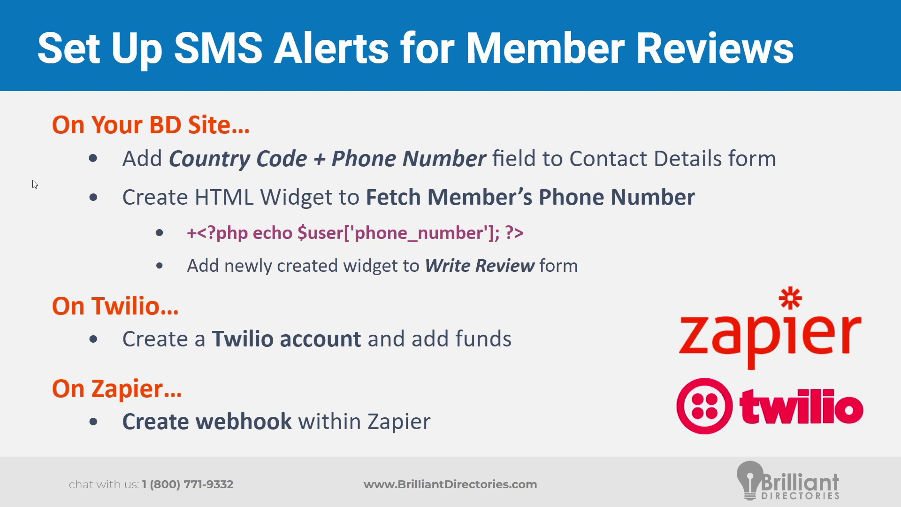
key("alt+Tab")
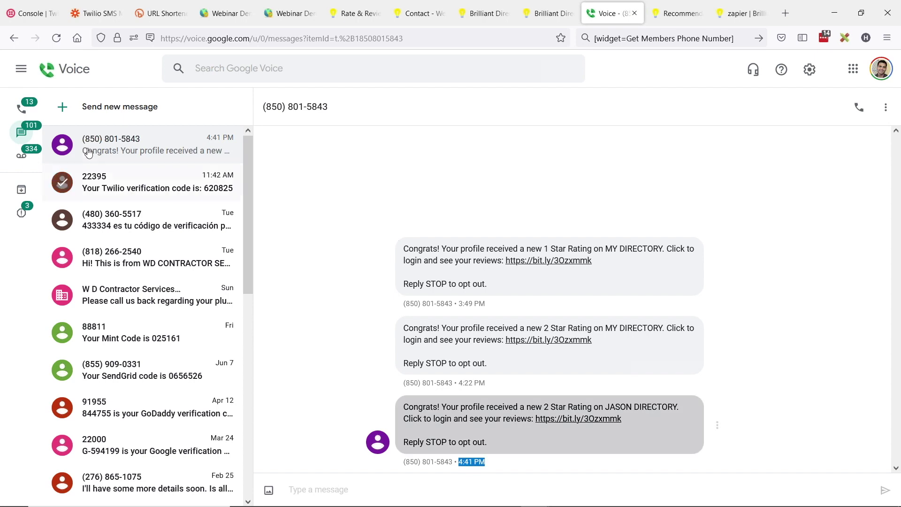
- Return to Zapier, check the sent test data and close the Send SMS in Twilio step
left_click(109, 19)
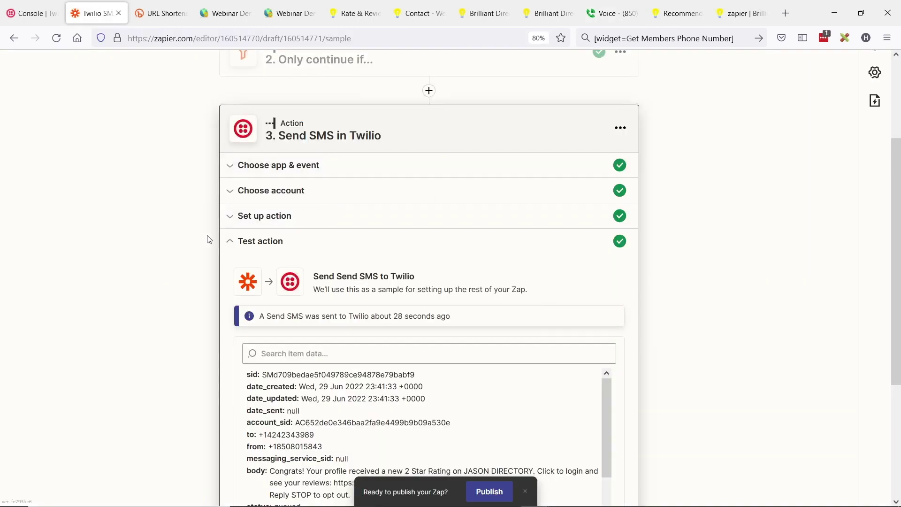
scroll(205, 256, "down", 3)
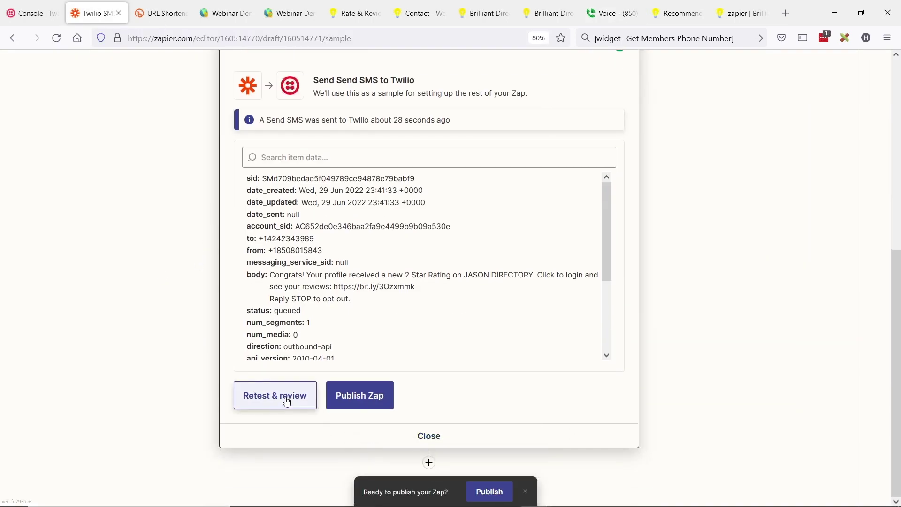
left_click(432, 436)
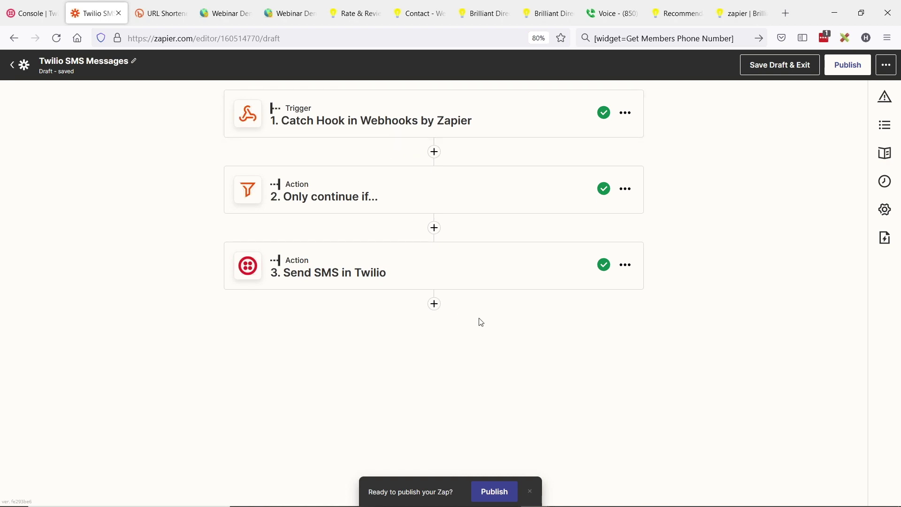
- Switch to the Twilio Console and open the Messaging logs to check the outgoing SMS messages
left_click(31, 13)
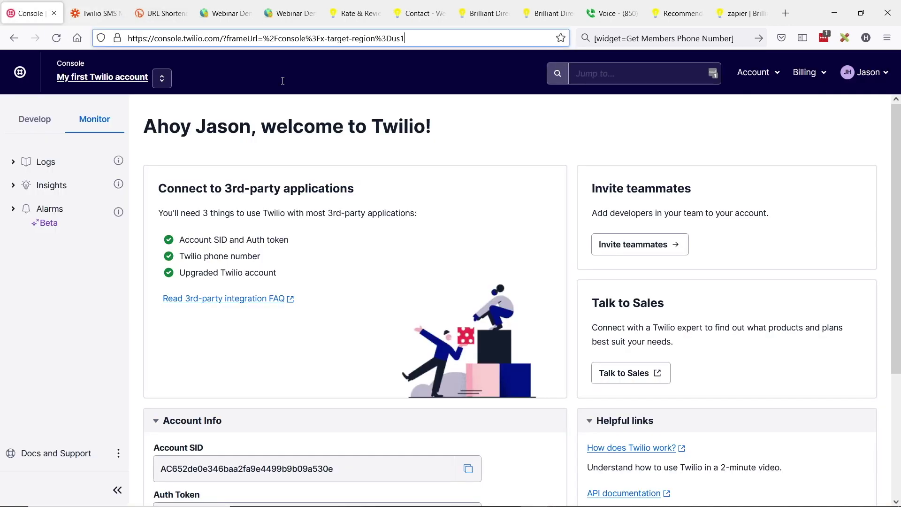
left_click(276, 112)
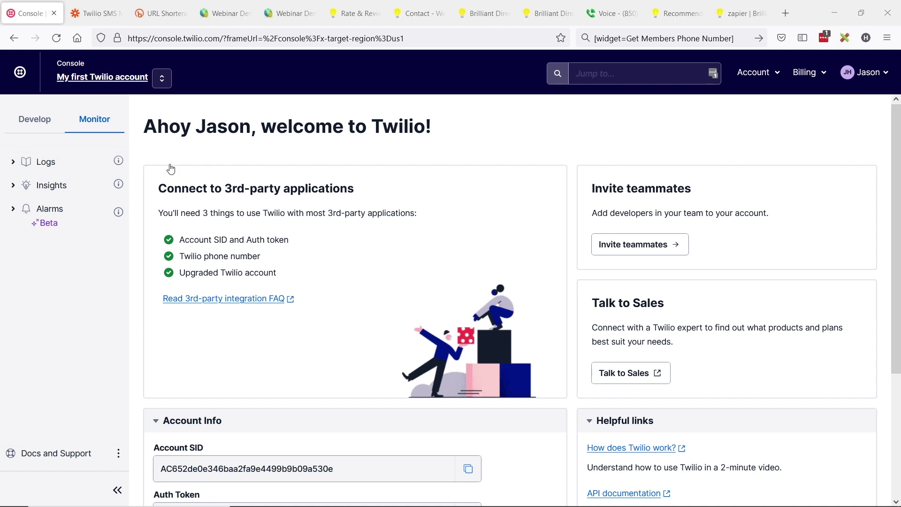
left_click(13, 165)
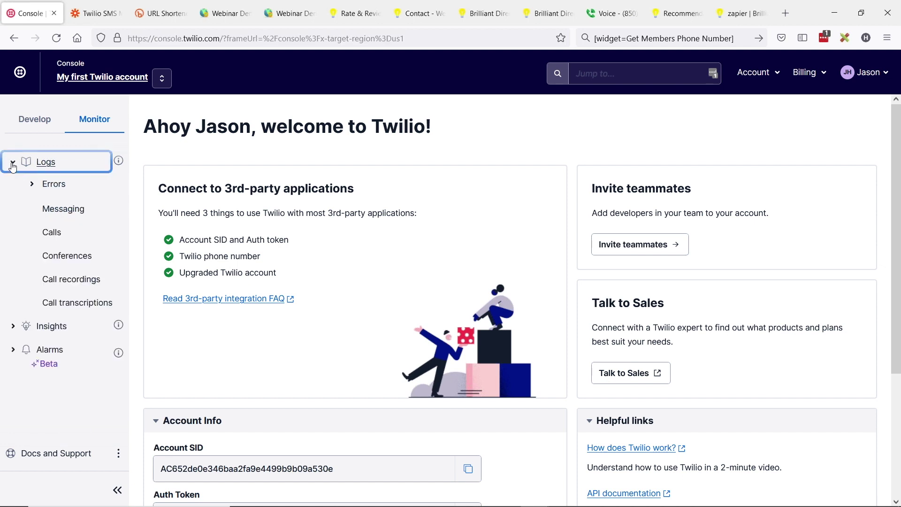
left_click(70, 212)
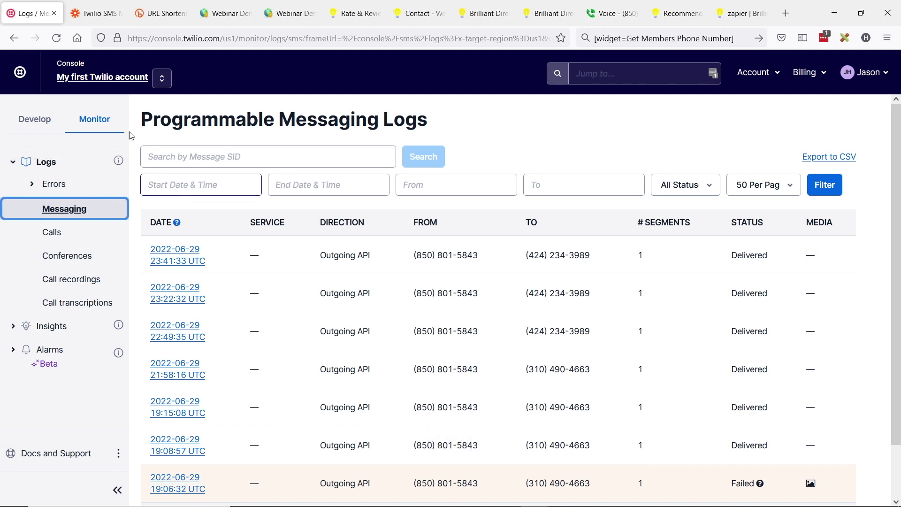
- Examine the messages in the Programmable Messaging Logs and read the error details of the failed SMS
left_click(89, 124)
mouse_move(700, 272)
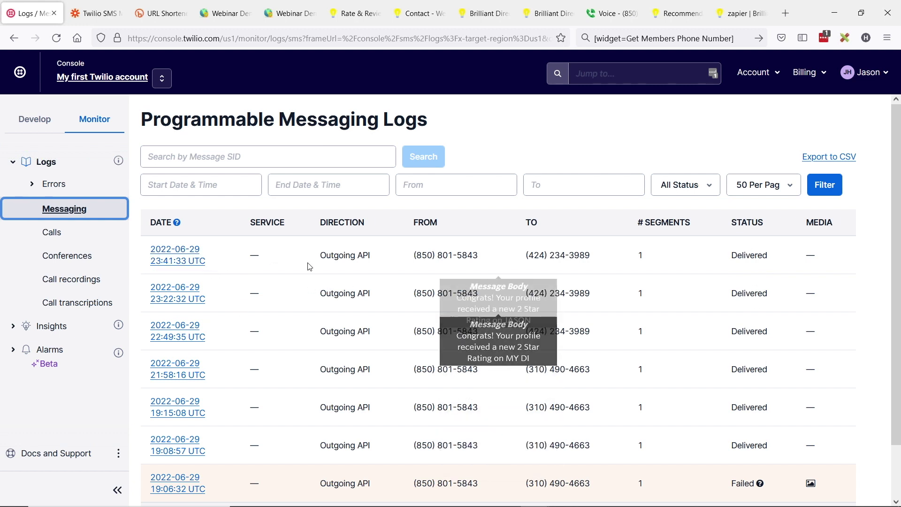
scroll(581, 268, "down", 1)
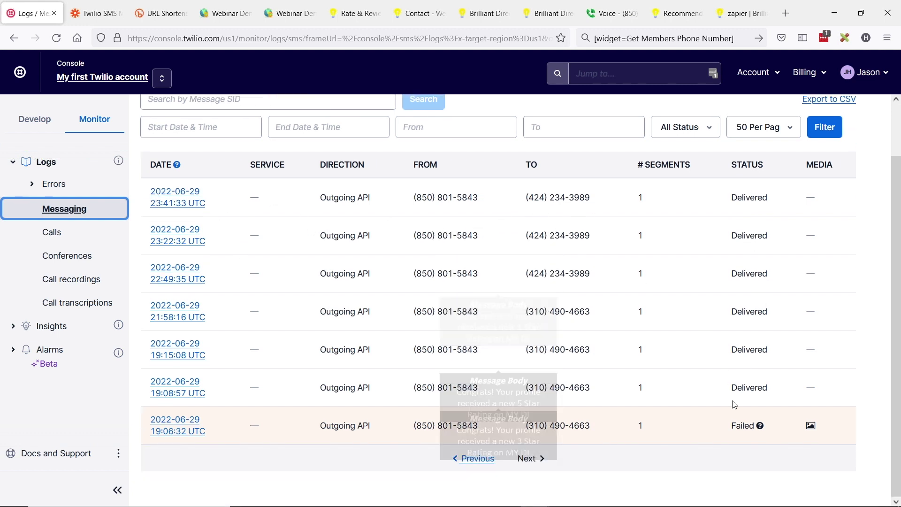
mouse_move(764, 429)
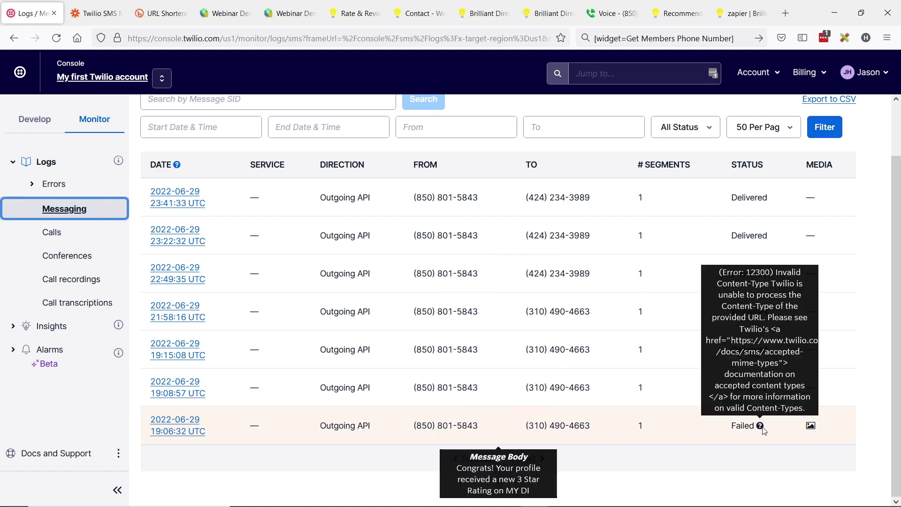
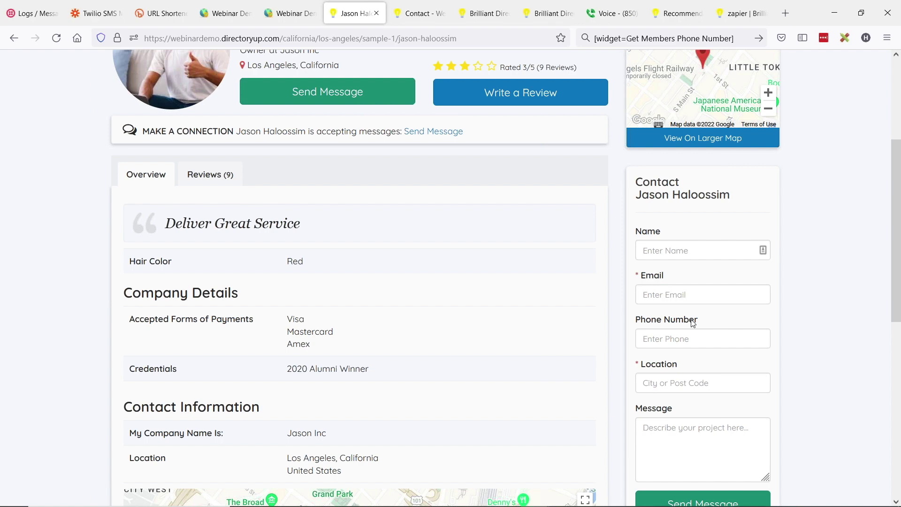
- Look over the header of the member's public profile page and glance at the notes in Notepad
scroll(680, 319, "up", 5)
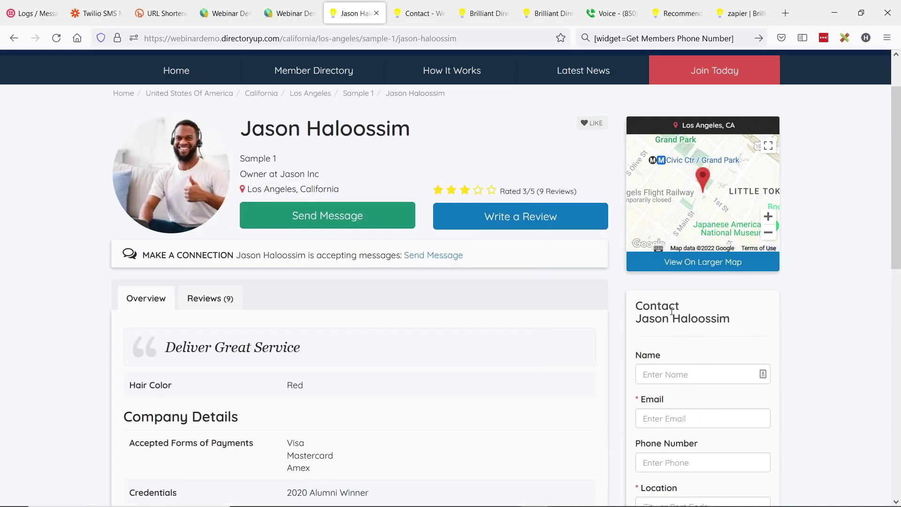
scroll(515, 170, "up", 2)
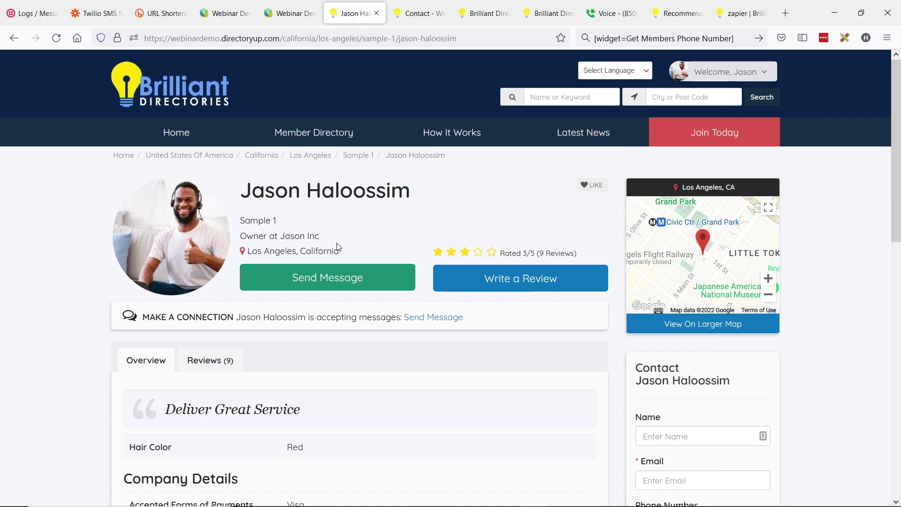
triple_click(286, 207)
key("alt+Tab")
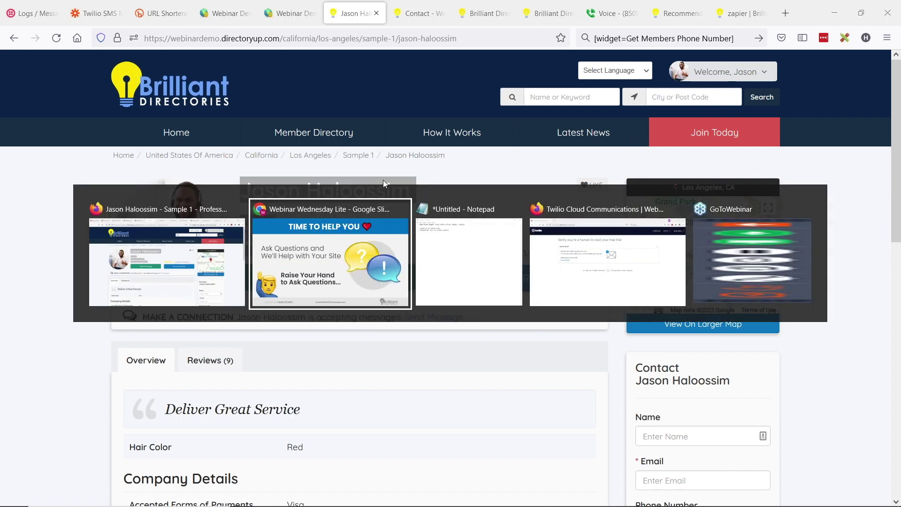
key("Return")
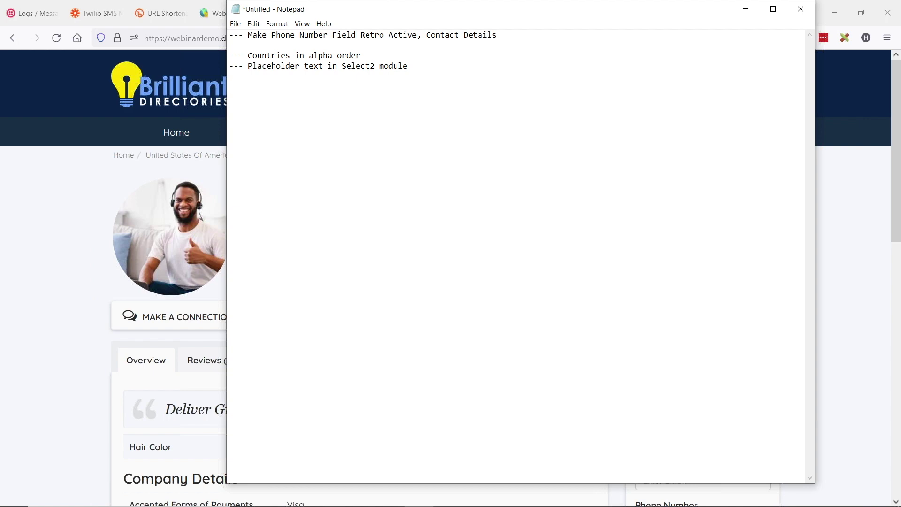
key("alt+Tab")
left_click(522, 218)
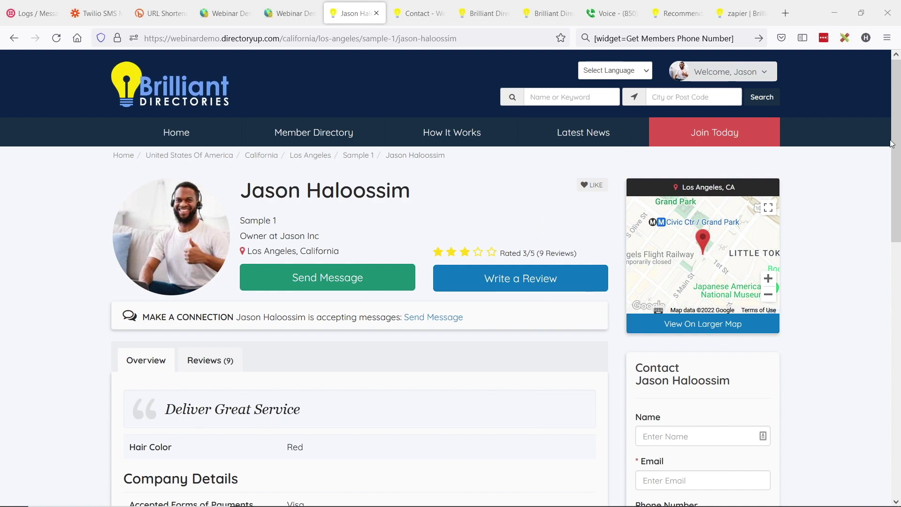
- Switch to Notepad and add a "lead Webhook" heading with the note "--- Include Lead ID with webhook" below the existing notes
key("alt+Tab")
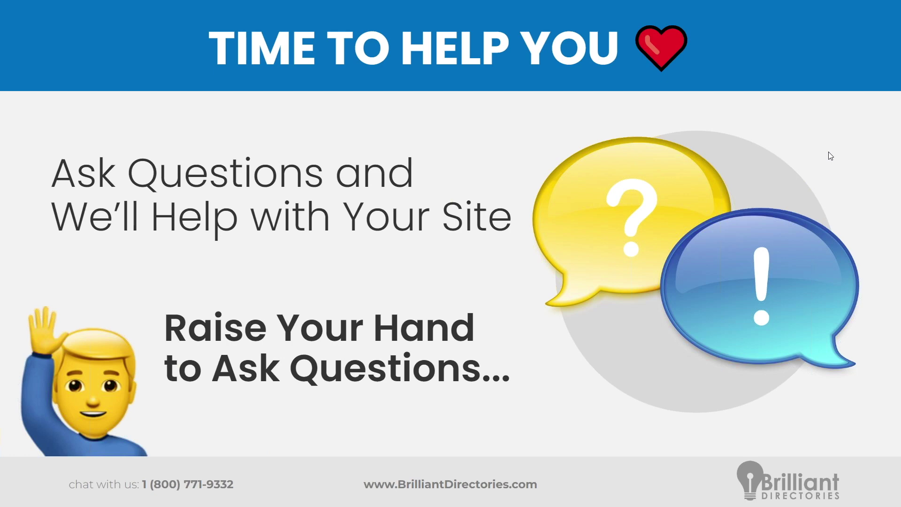
key("alt+Tab")
key("Return")
key("Return")
key("Return")
key("Return")
type("lead Webhook ---")
type("Include Lead")
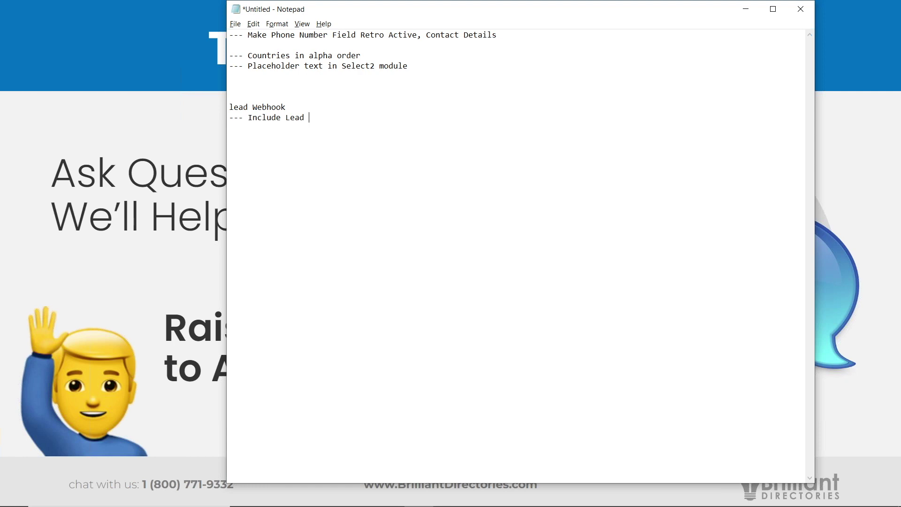
type("ID with webhook")
key("Return")
- Capitalize the heading as "Lead Webhook", extend its note with "for Leads" and remove one blank line above the heading
left_click_drag(229, 108, 234, 107)
type("L")
left_click(406, 115)
type("for Leads")
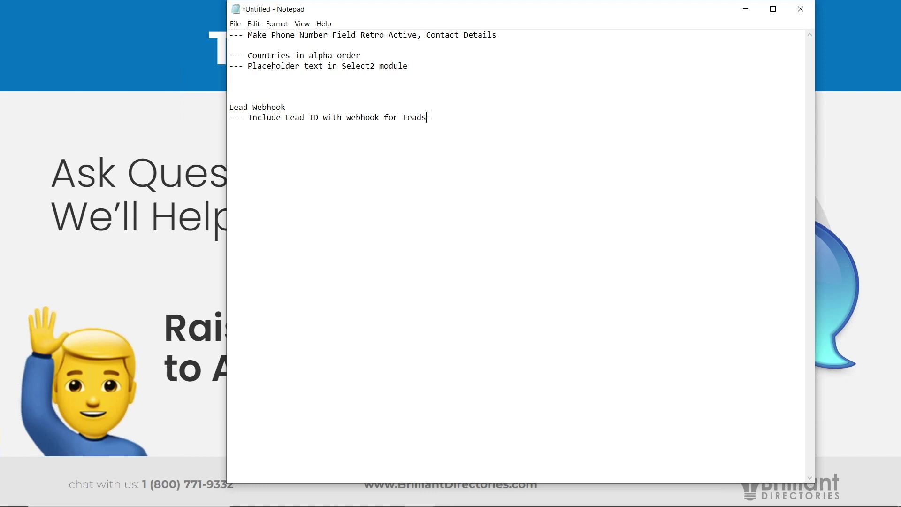
key("Delete")
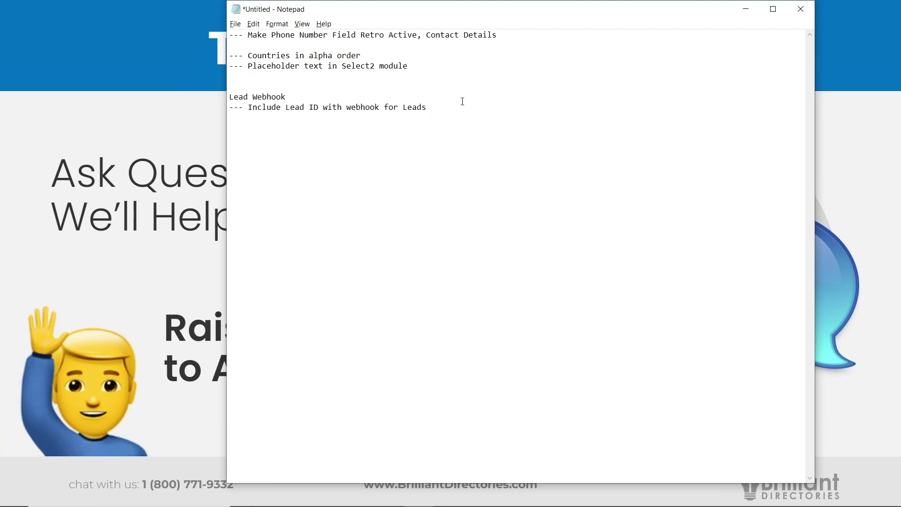
- Glance at the webinar slide and add the note "--- Share widgets, or copy widgets to sites you own" in Notepad
key("alt+Tab")
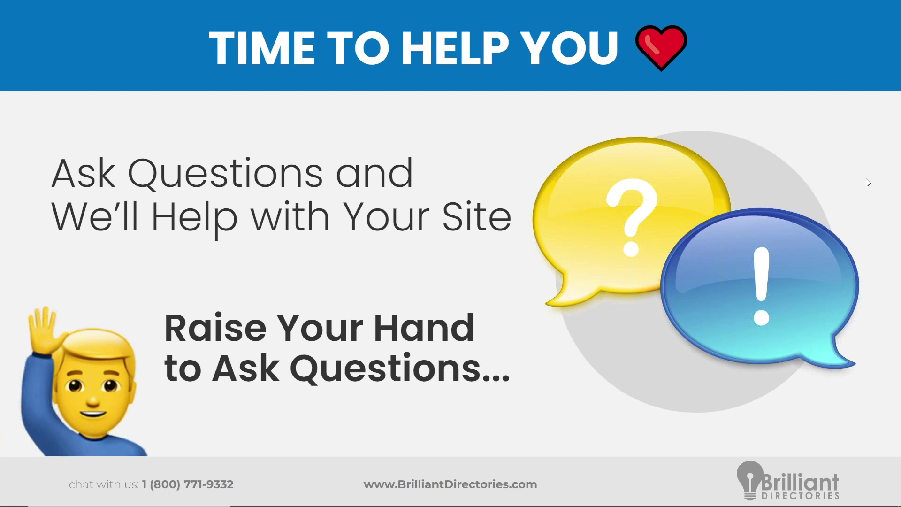
key("alt+Tab")
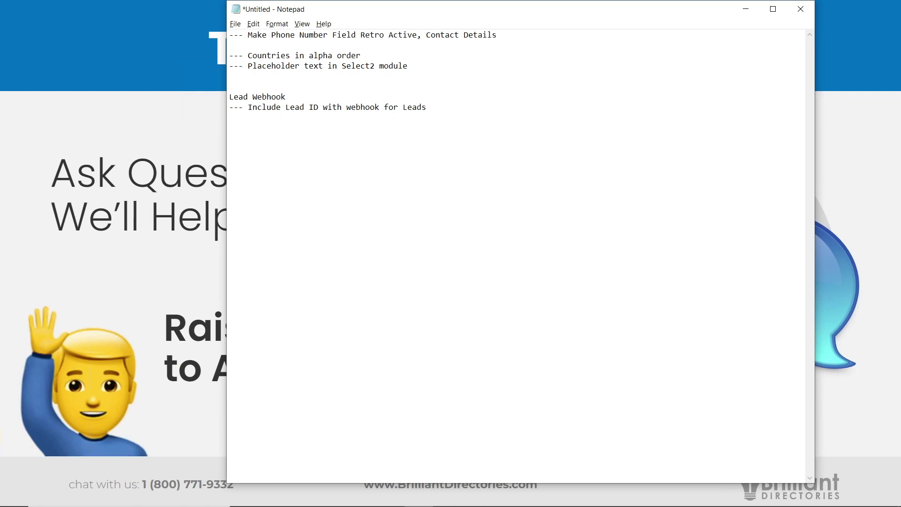
type("--- Share widgets, or copy widgets to sites you own")
key("Return")
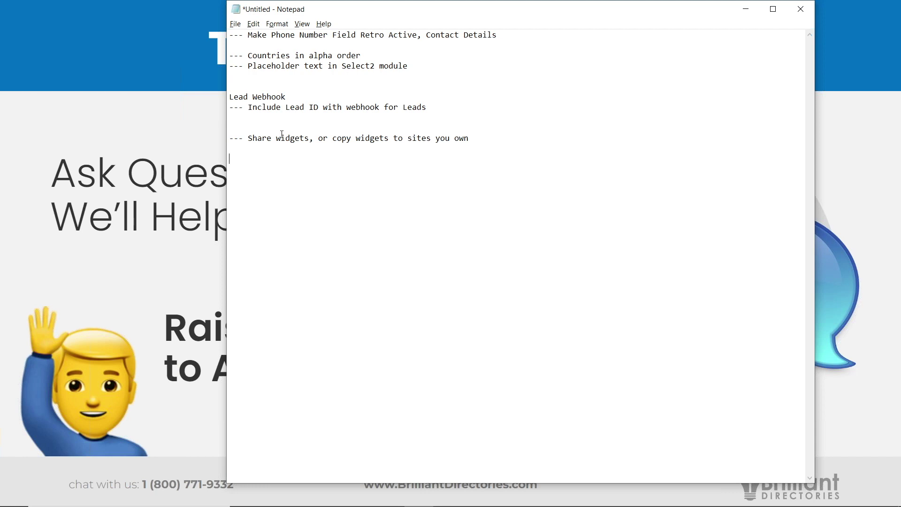
- Insert the word "multiple" before "sites you own" in the widget-sharing note
left_click(500, 136)
left_click(407, 137)
type("muklti")
key("BackSpace")
key("BackSpace")
key("BackSpace")
key("BackSpace")
type("ltiple")
- Switch to the Webinar Demo Website admin in Firefox, reload the Widget Manager and examine the actions available for the Get Members Phone Number widget
key("alt+Tab")
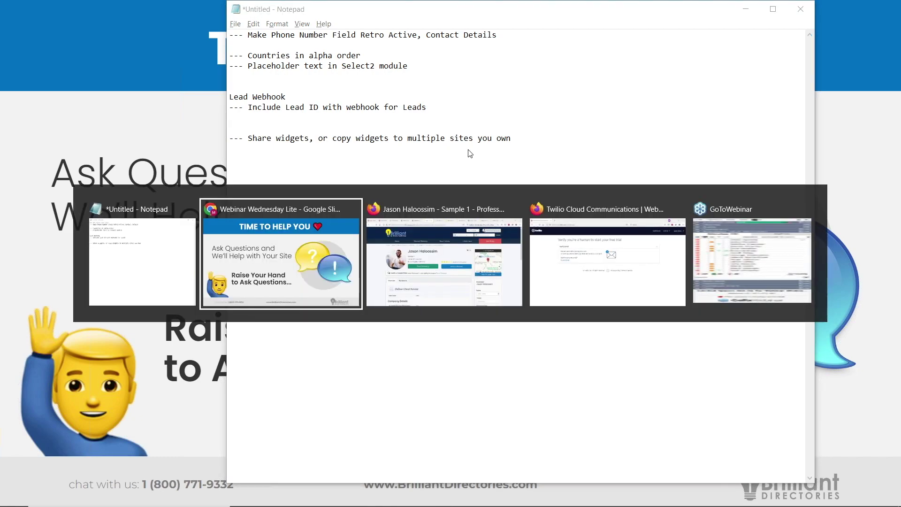
key("alt+Tab")
key("Tab")
left_click(225, 13)
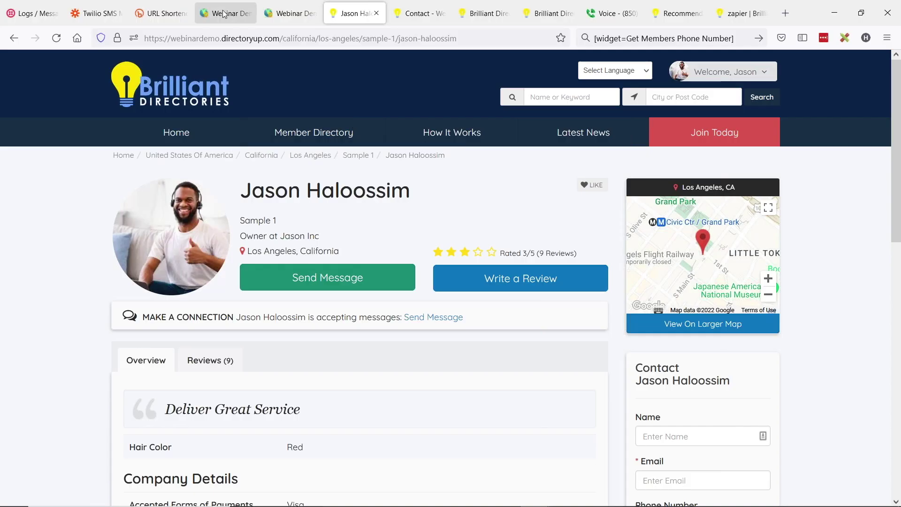
scroll(139, 228, "up", 3)
key("F5")
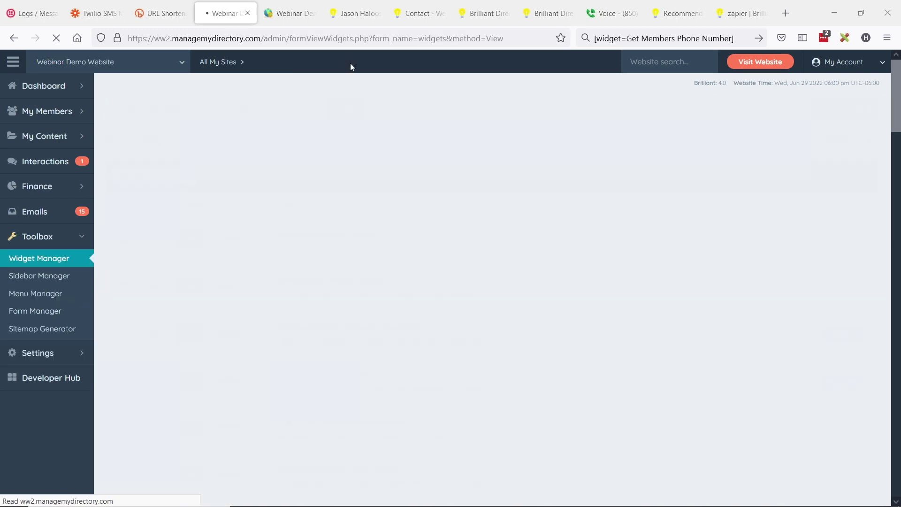
left_click(243, 238)
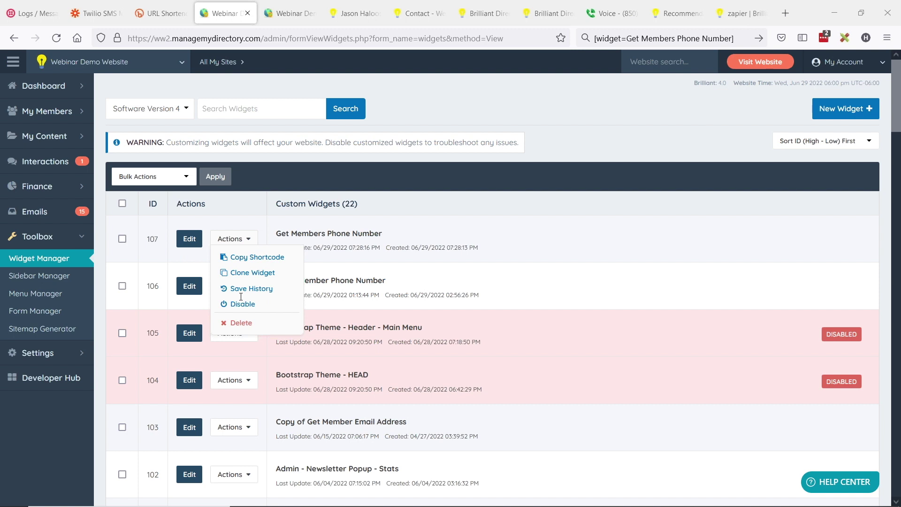
left_click(476, 157)
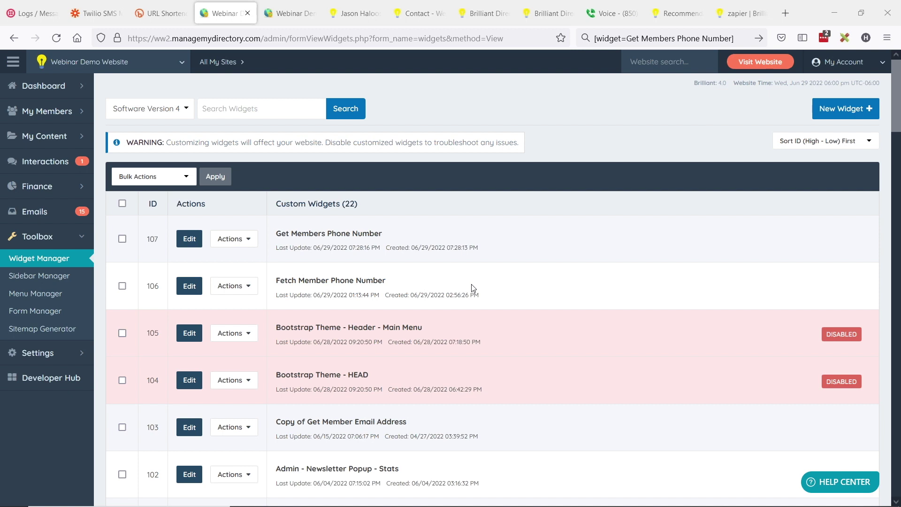
key("alt+Tab")
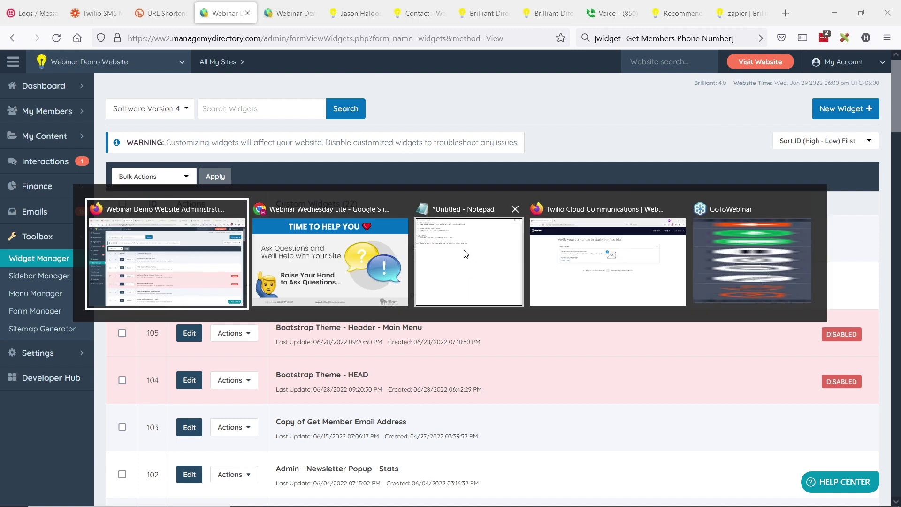
left_click(230, 238)
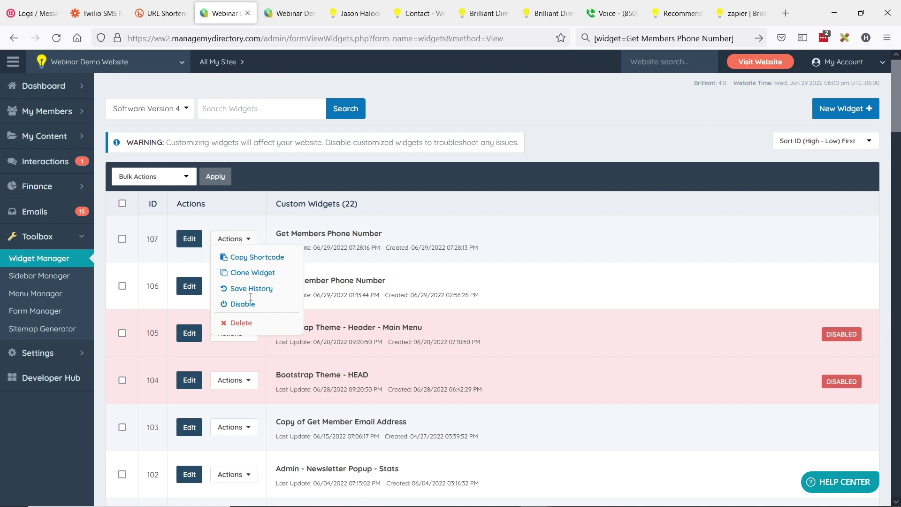
left_click(613, 213)
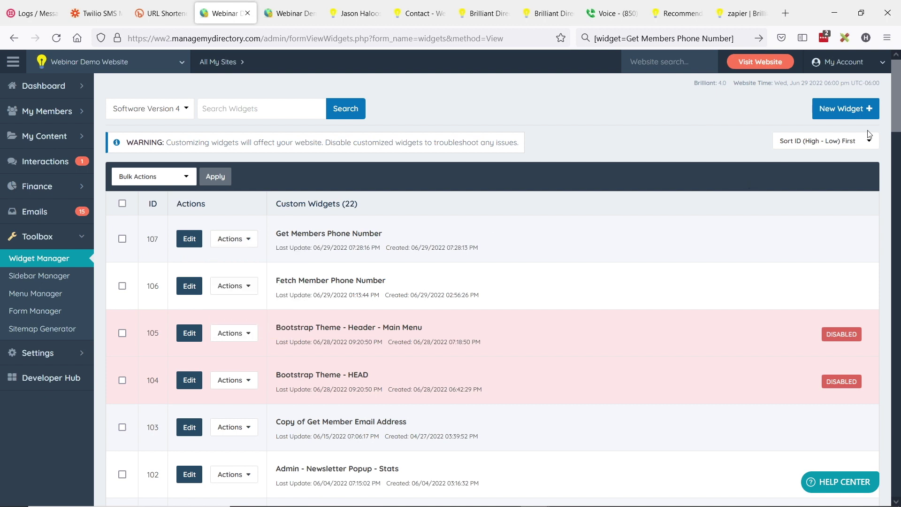
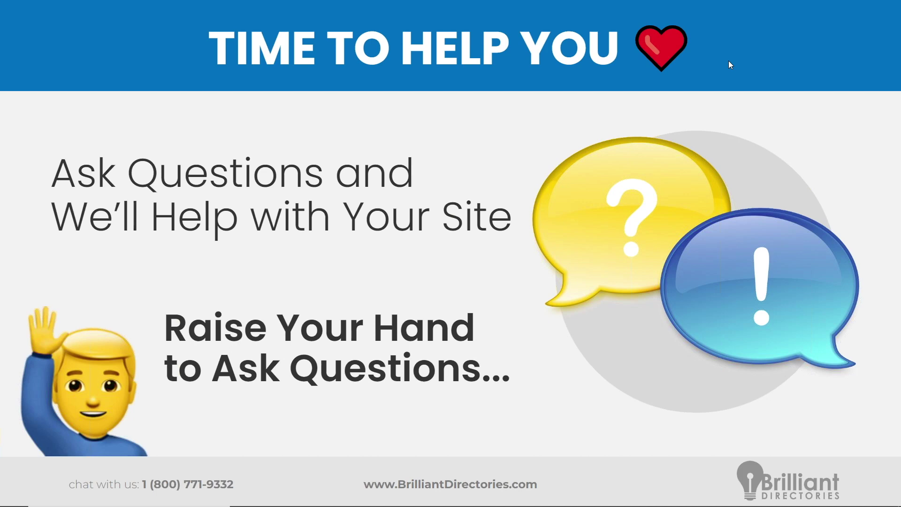
- Switch from the slide to the member's Contact page and search the location field for "united"
key("alt+Tab")
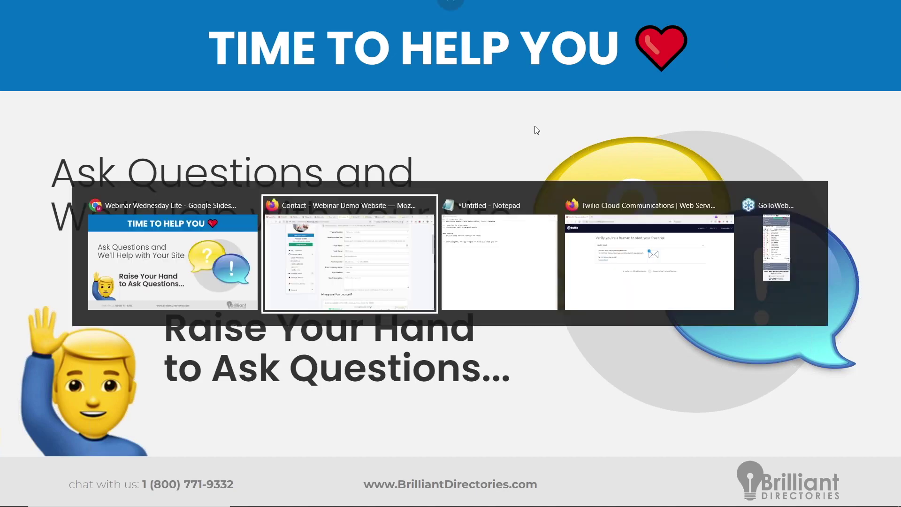
scroll(380, 224, "down", 5)
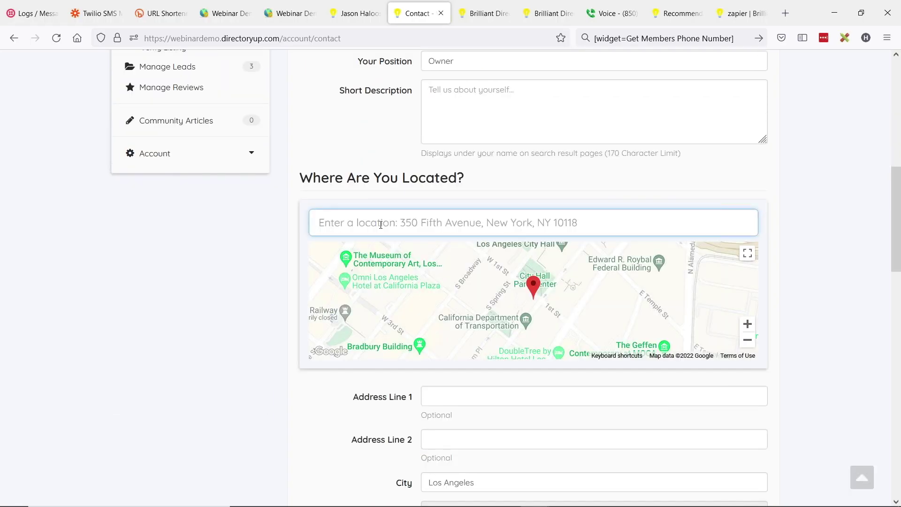
type("united")
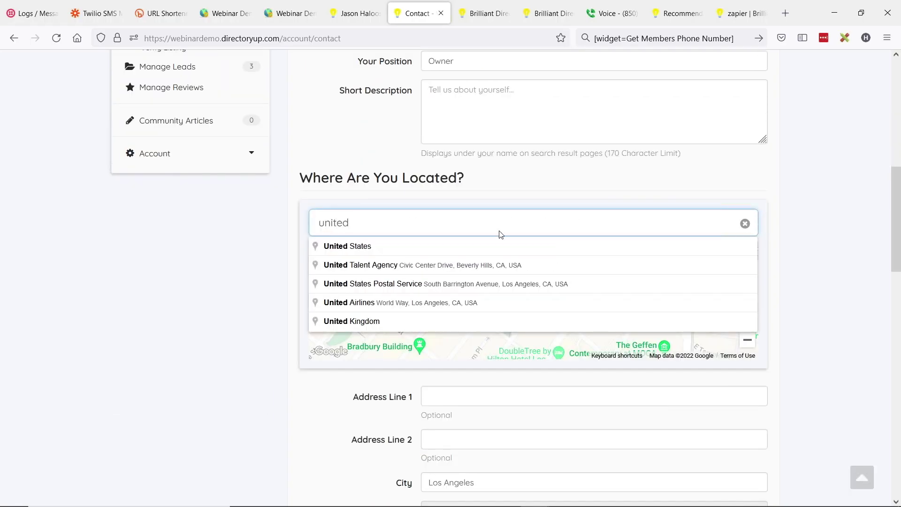
left_click_drag(333, 193, 473, 177)
left_click(478, 176)
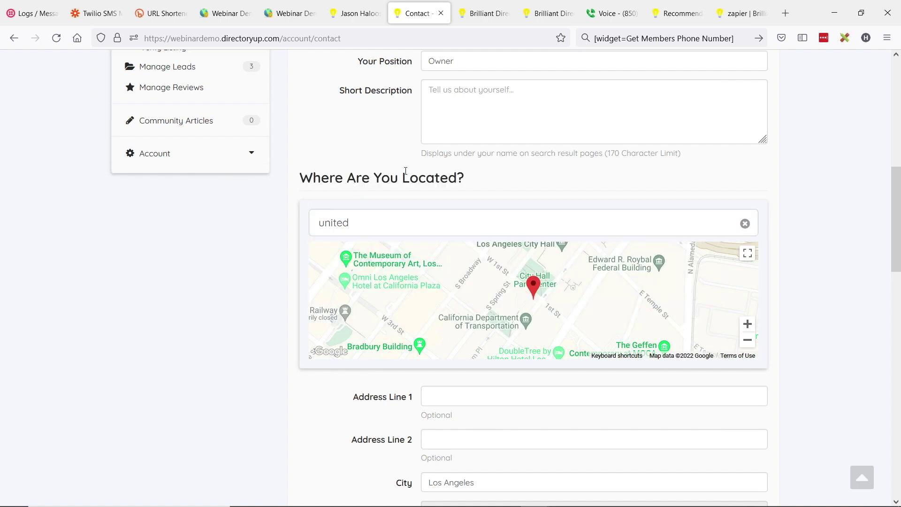
- Reopen the location suggestions under "Where Are You Located?" and choose United States
left_click(396, 218)
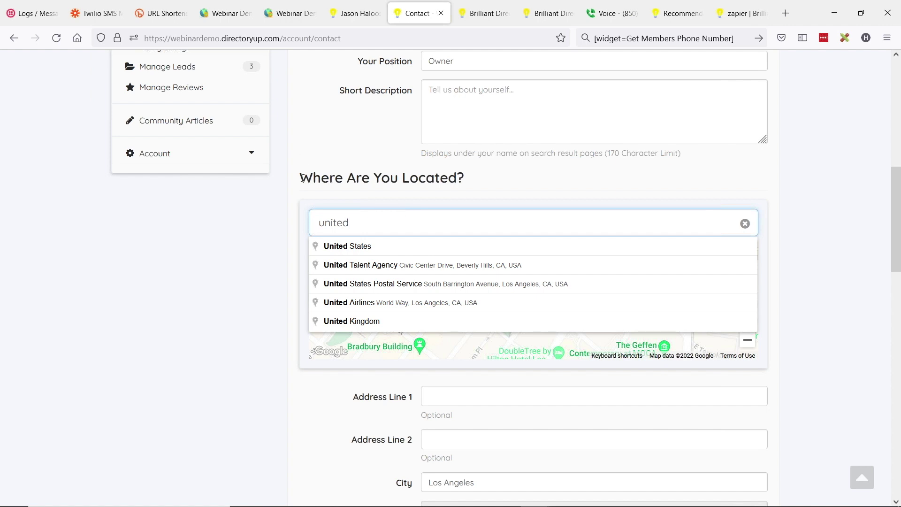
left_click_drag(302, 177, 457, 182)
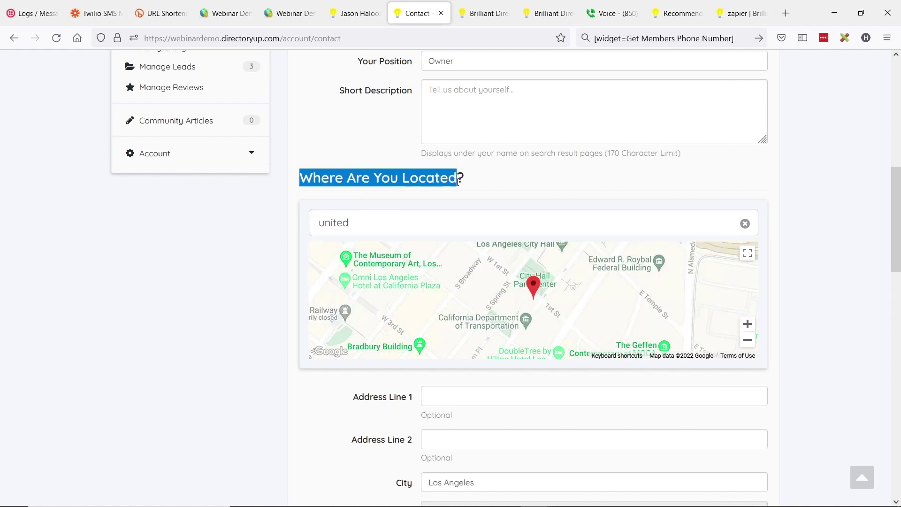
left_click(373, 223)
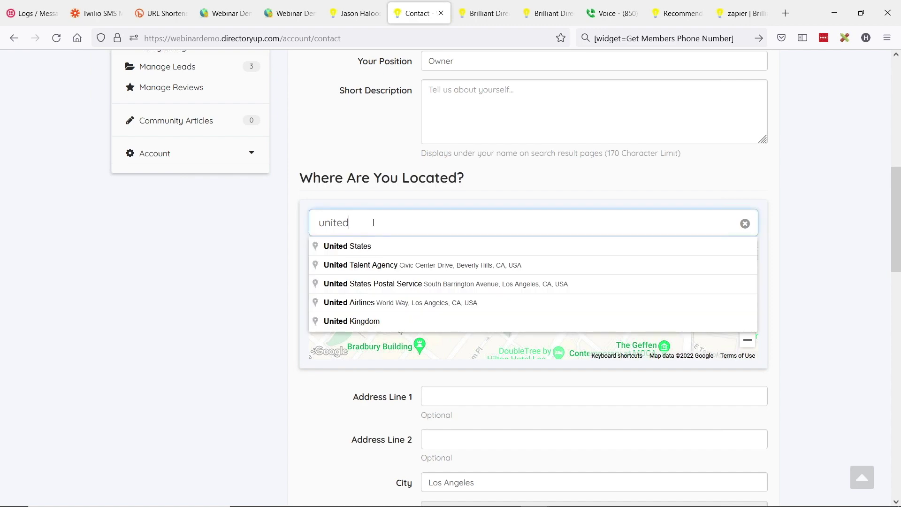
left_click(378, 246)
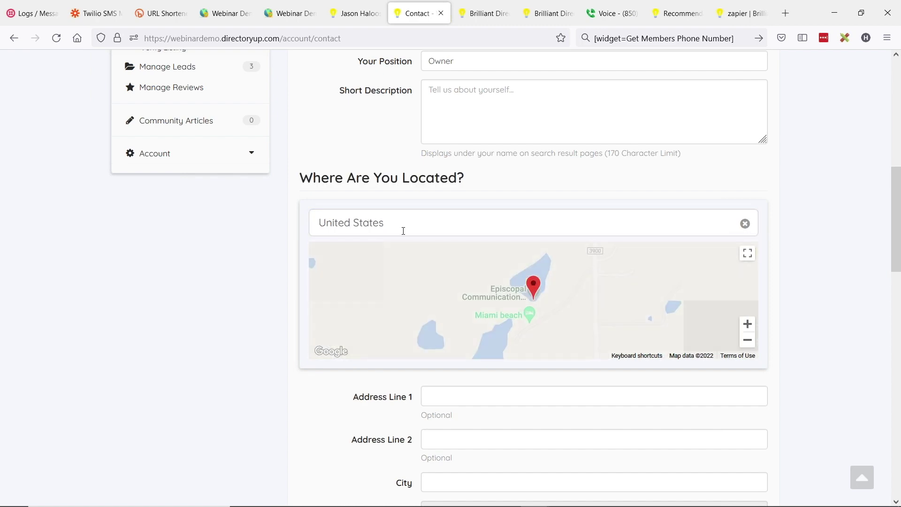
- Clear the United States entry from the location field and look over the address fields of the contact form
left_click_drag(402, 226, 277, 226)
key("BackSpace")
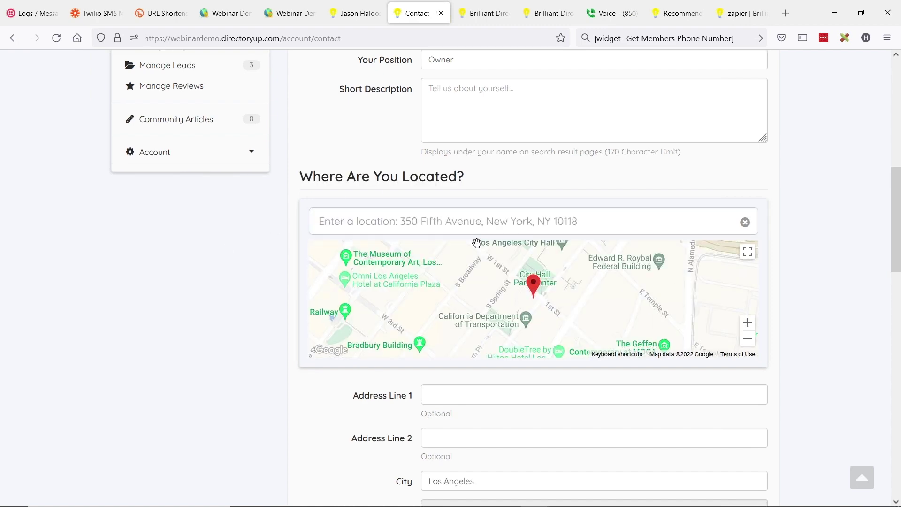
scroll(445, 313, "down", 3)
scroll(467, 326, "down", 2)
scroll(466, 326, "up", 5)
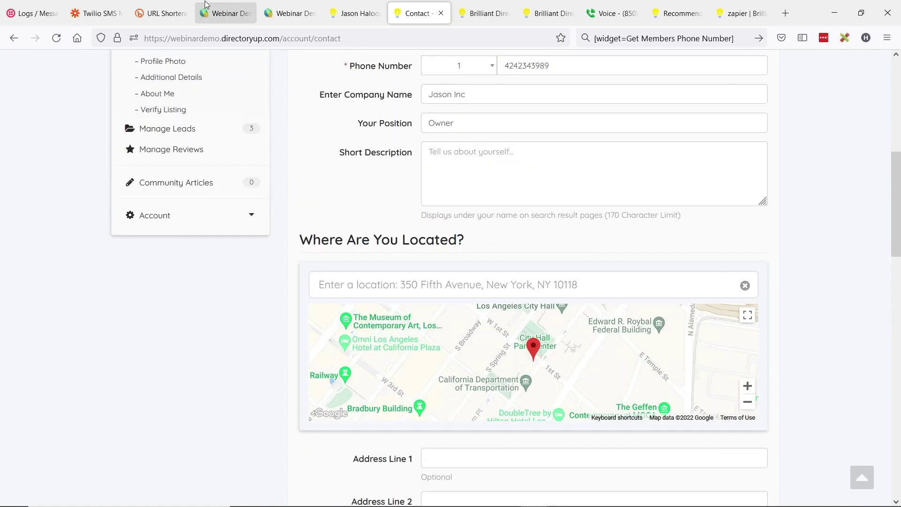
- Return to the site admin, open the member search, and show the listing settings in Quick Edit for the first listed member
left_click(228, 7)
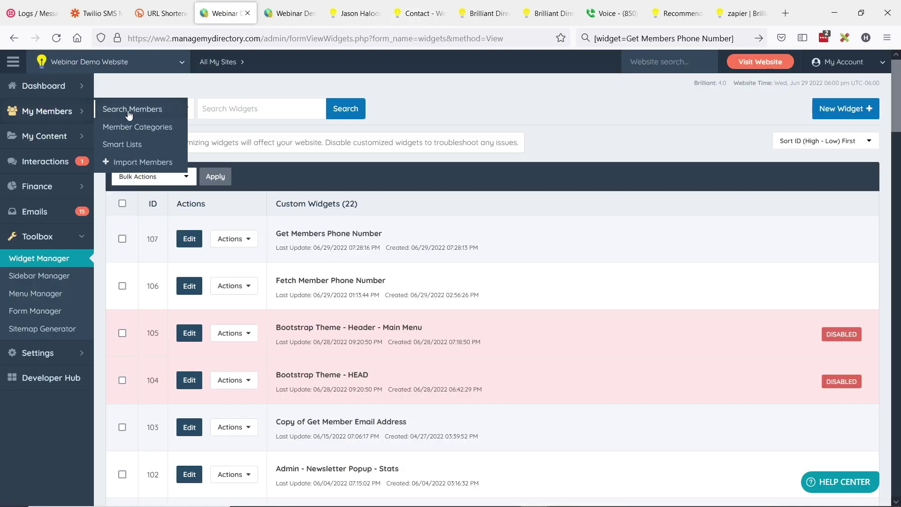
left_click(125, 107)
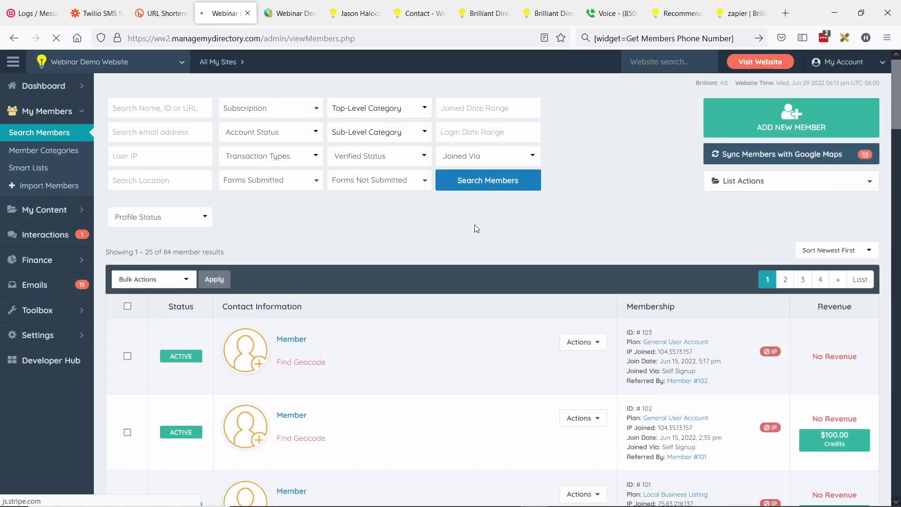
left_click(583, 342)
left_click(480, 373)
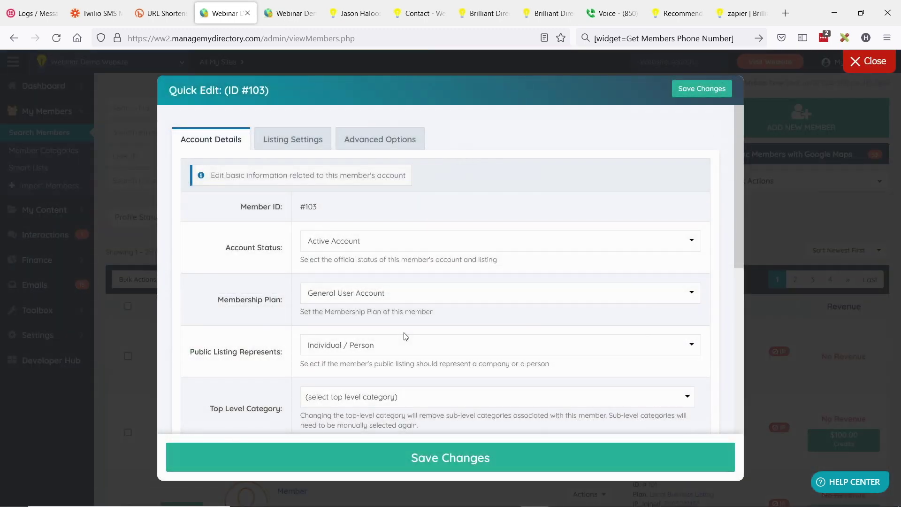
left_click(300, 144)
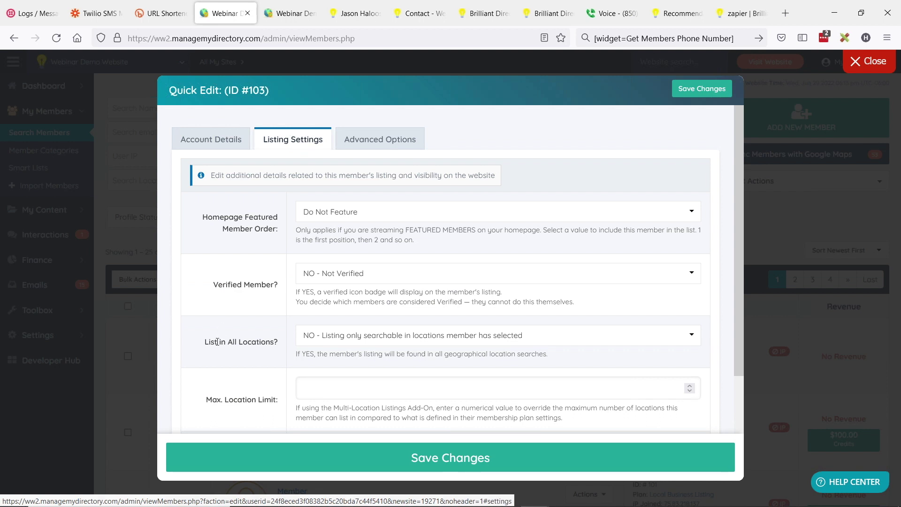
- Set the member's List in All Locations option to "YES - Listing searchable in all location searches"
left_click_drag(205, 347, 281, 342)
left_click(325, 338)
left_click(335, 371)
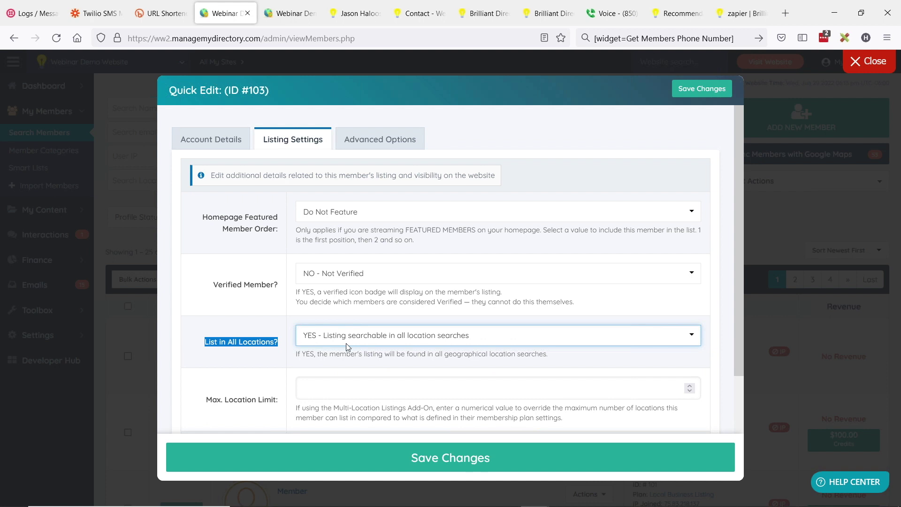
left_click(187, 341)
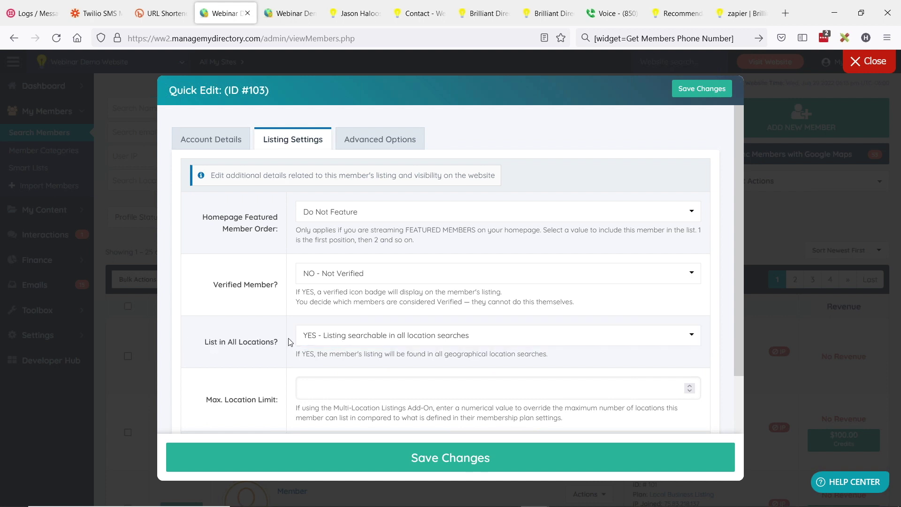
- Inspect the HTML of the List in All Locations dropdown to examine its field name, and close the developer tools
right_click(319, 337)
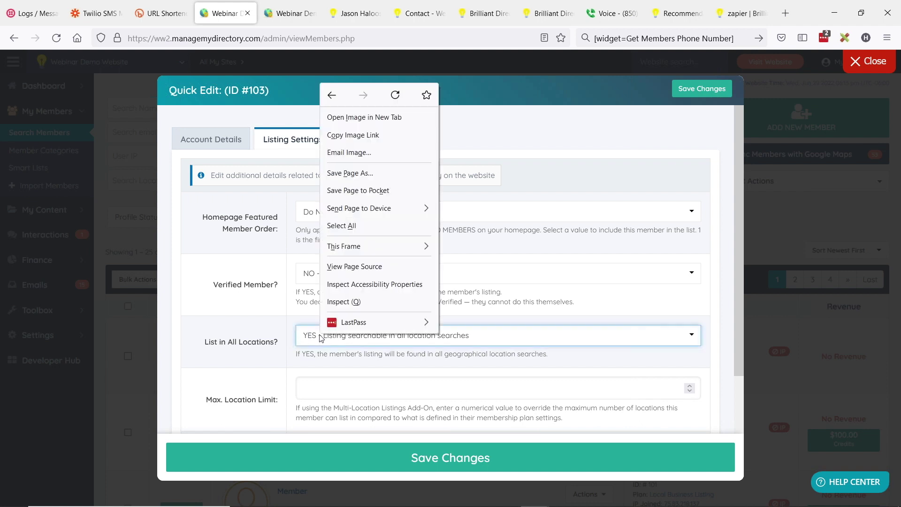
left_click(257, 336)
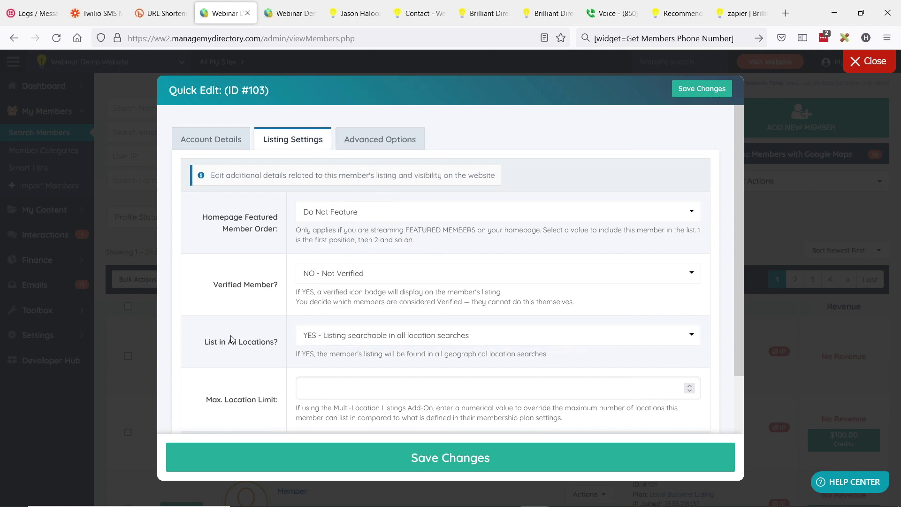
right_click(354, 336)
left_click(370, 296)
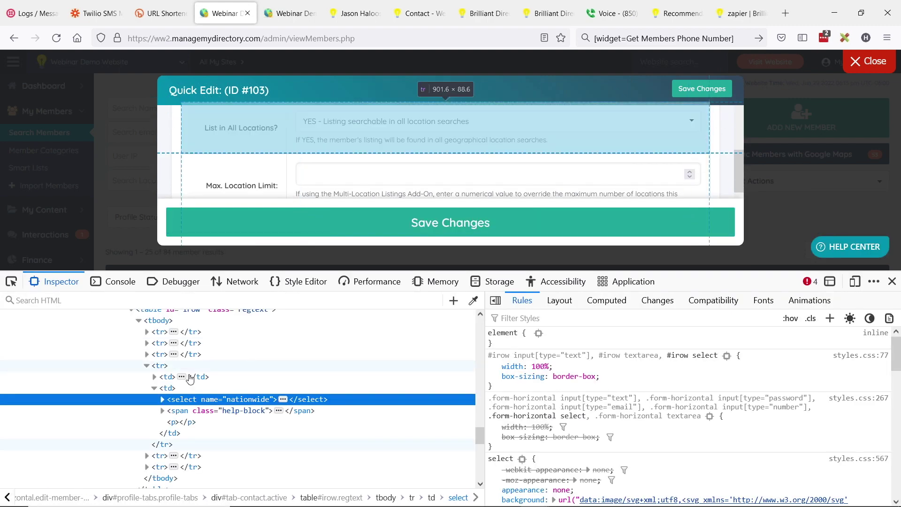
double_click(238, 400)
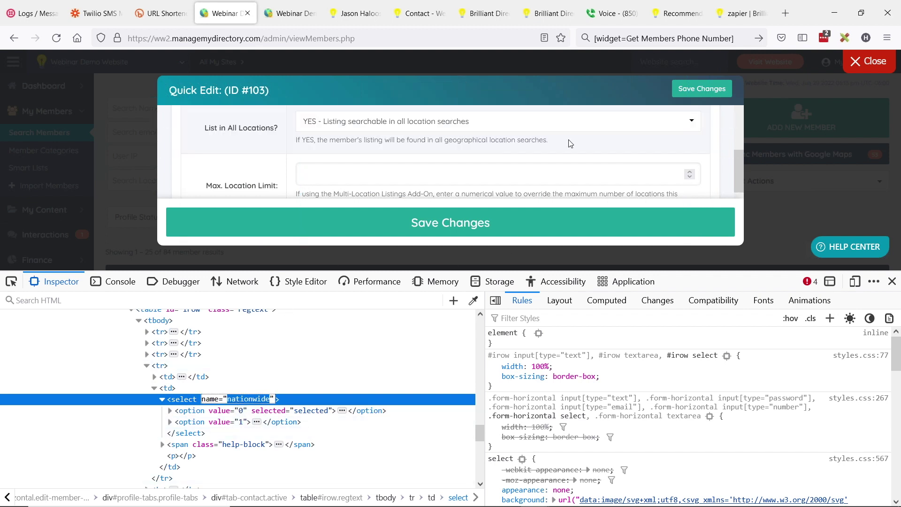
left_click(580, 128)
left_click(708, 119)
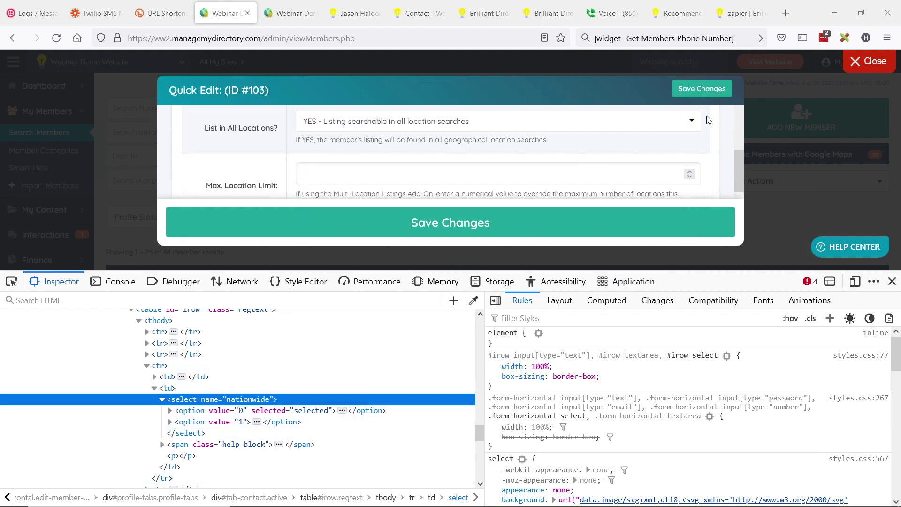
left_click(892, 281)
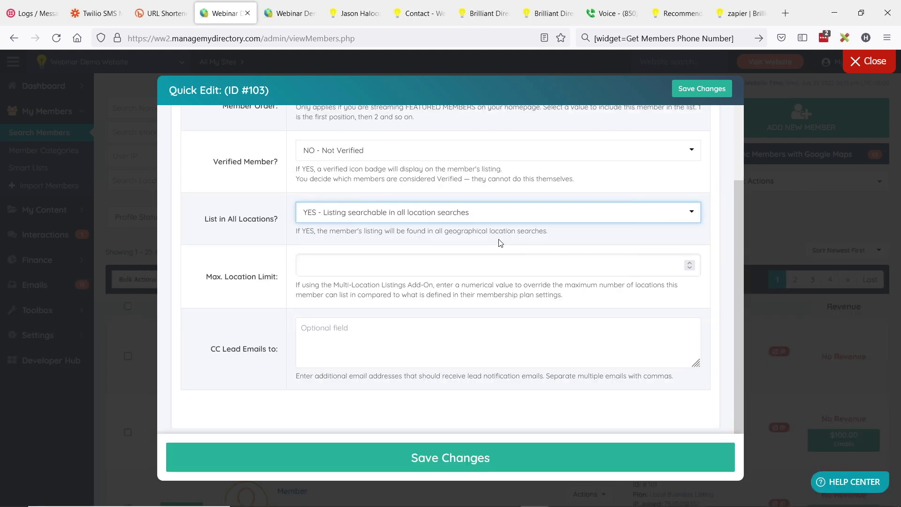
left_click(243, 222)
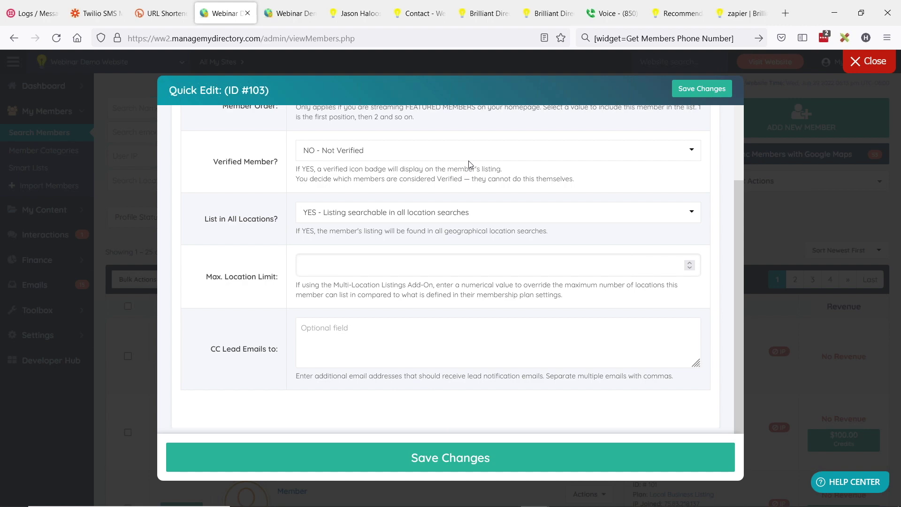
- Switch to the webinar presentation and advance to the "Set Up SMS Alerts for Member Reviews" slide
key("alt+Tab")
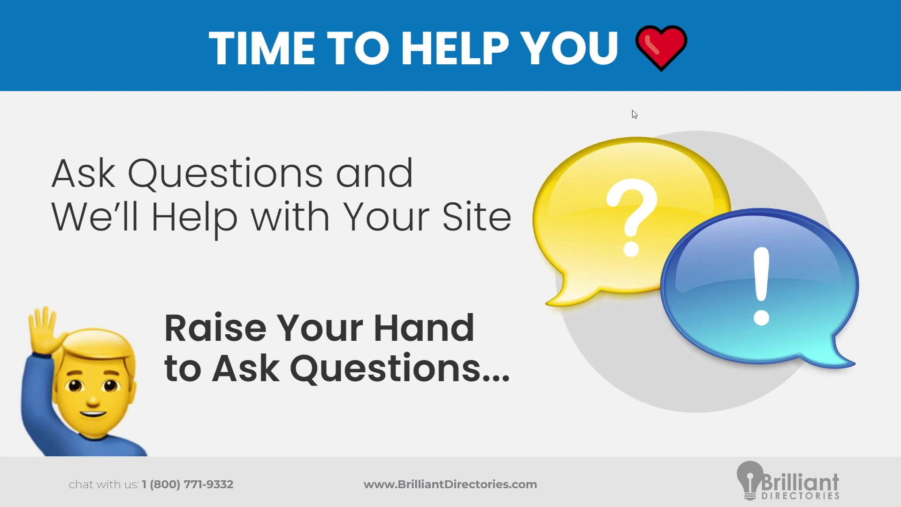
key("Right")
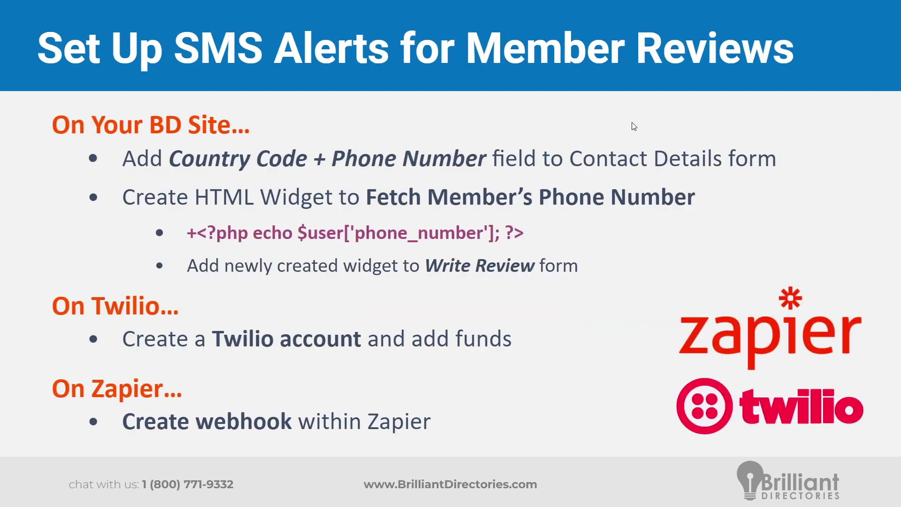